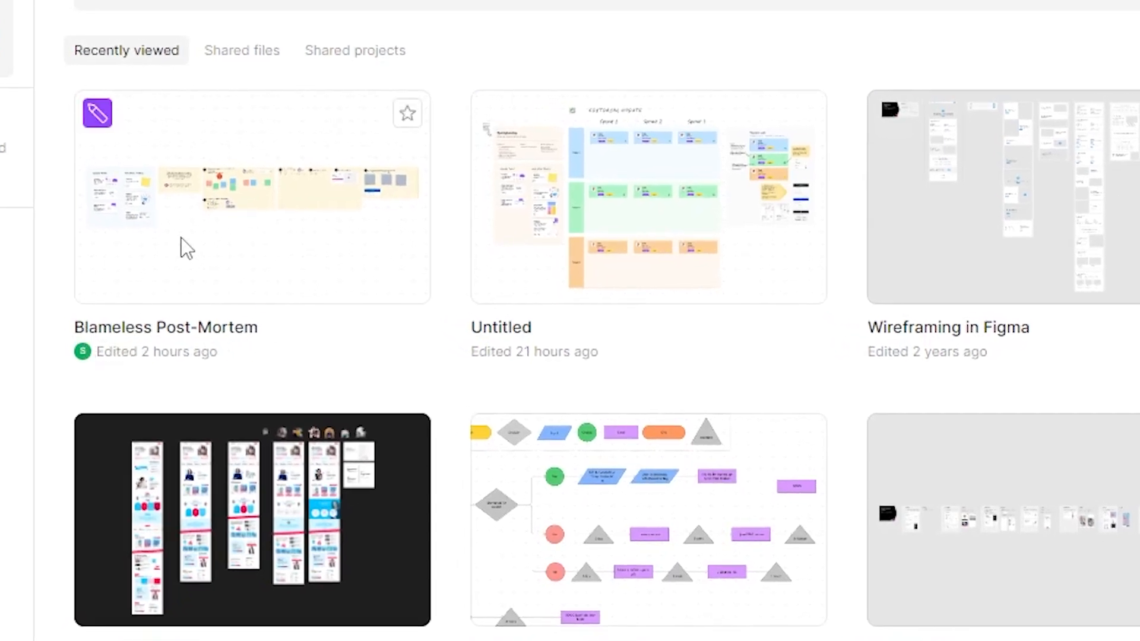
Open the Blameless Post-Mortem board from the recently viewed files
click(238, 202)
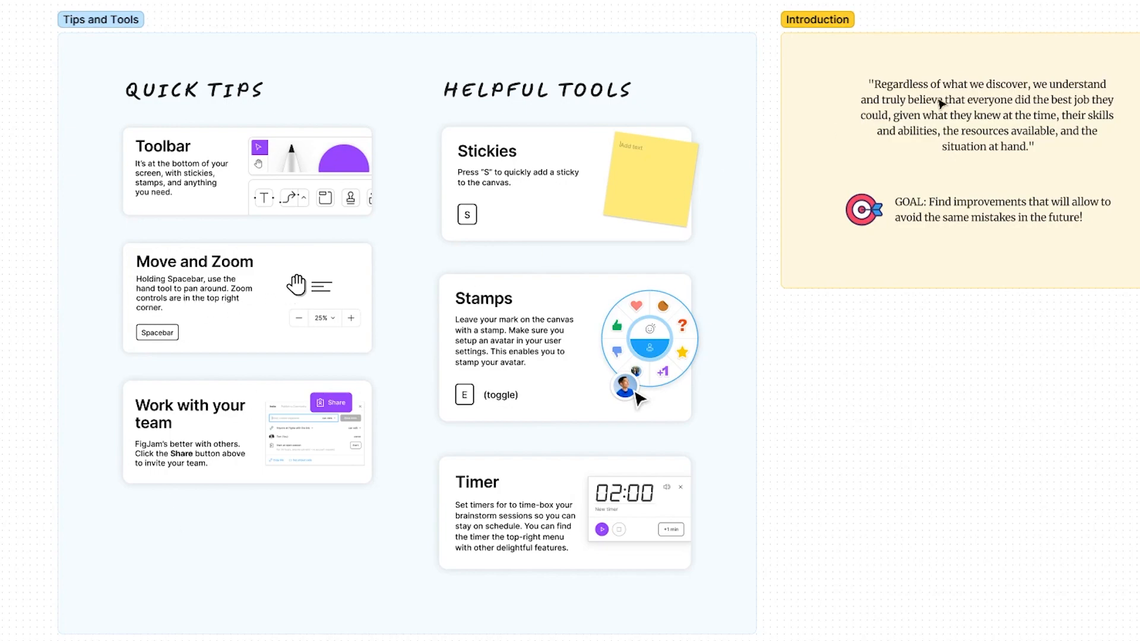
click(1025, 22)
click(1118, 21)
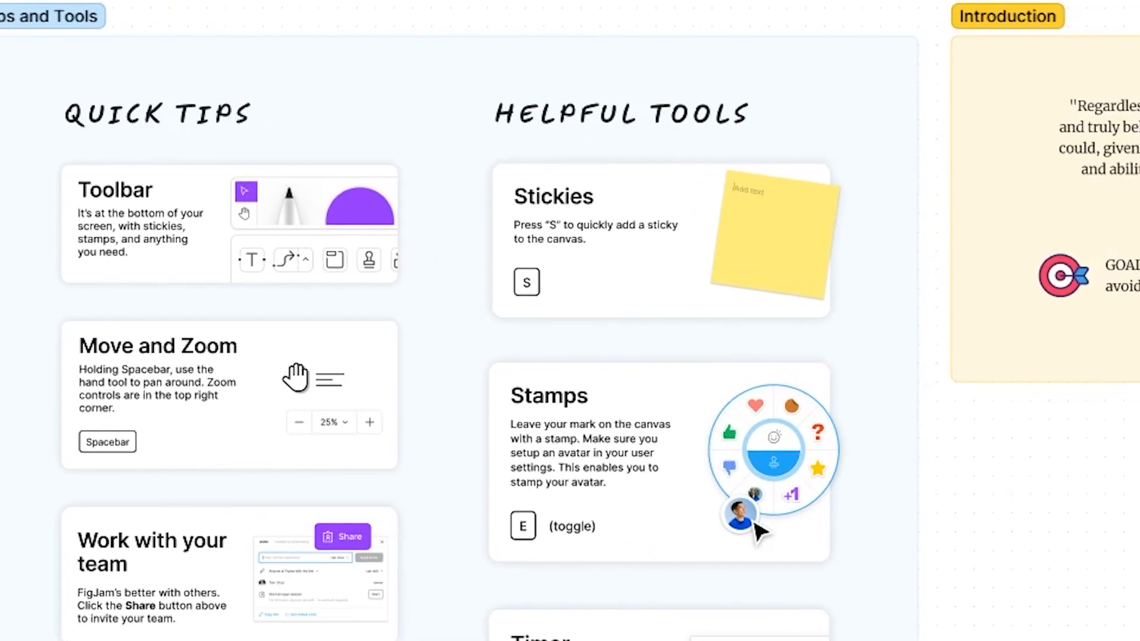
Look over the Tips and Tools, Introduction and Timeline of events sections using the Hand tool, and return to the selection tool
drag(1128, 549, 305, 581)
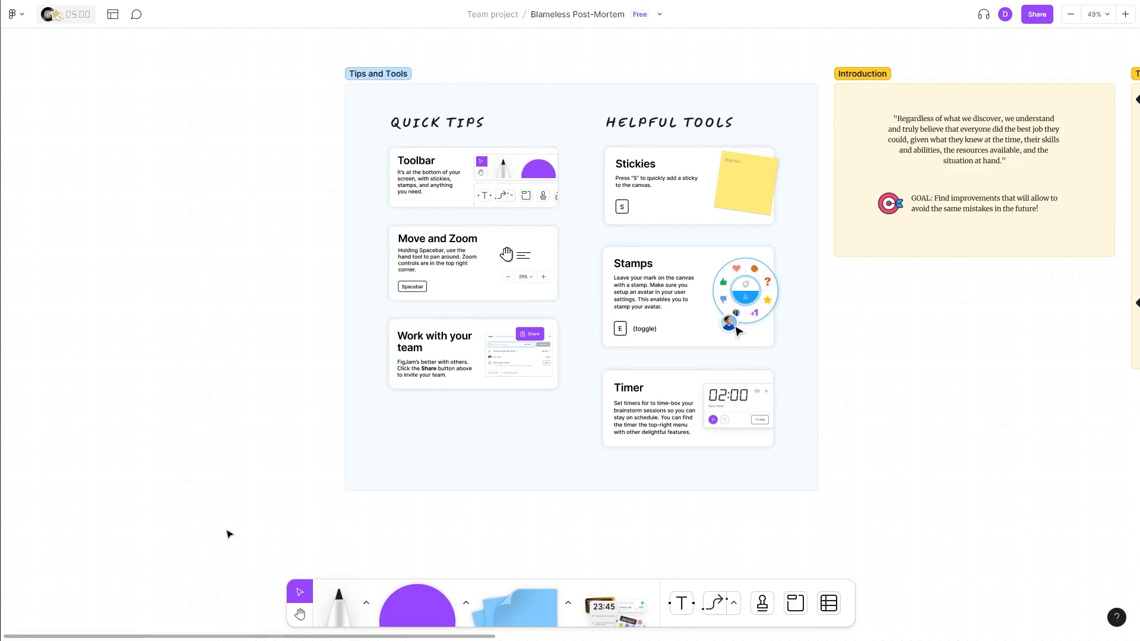
drag(57, 473, 709, 6)
drag(655, 221, 248, 439)
drag(281, 149, 230, 419)
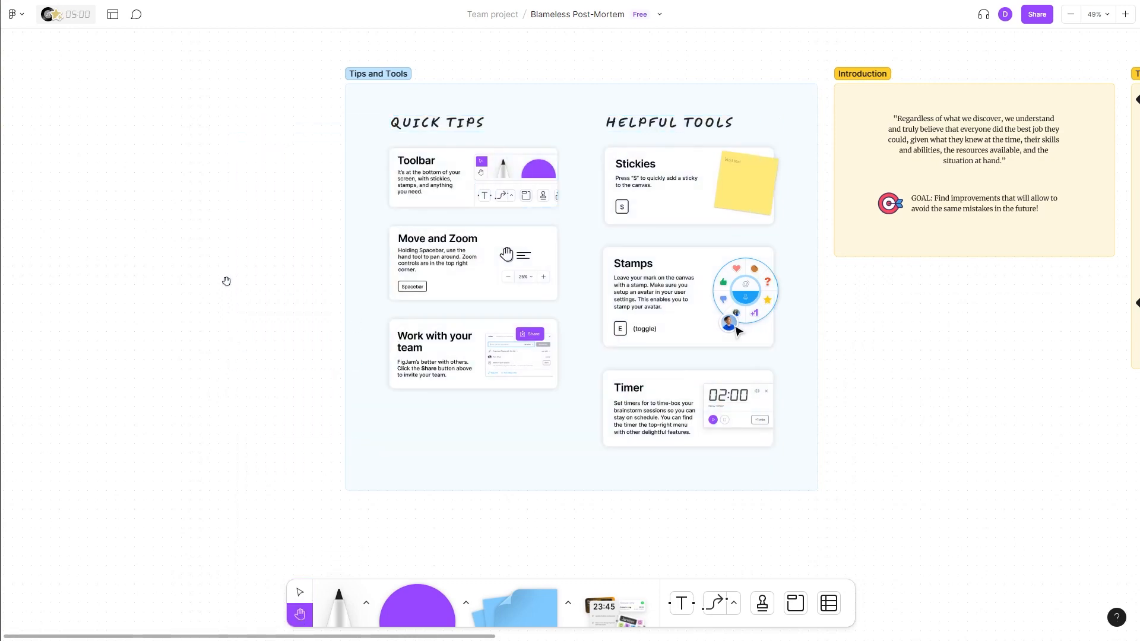
drag(541, 315, 499, 261)
scroll(498, 262, right, 20)
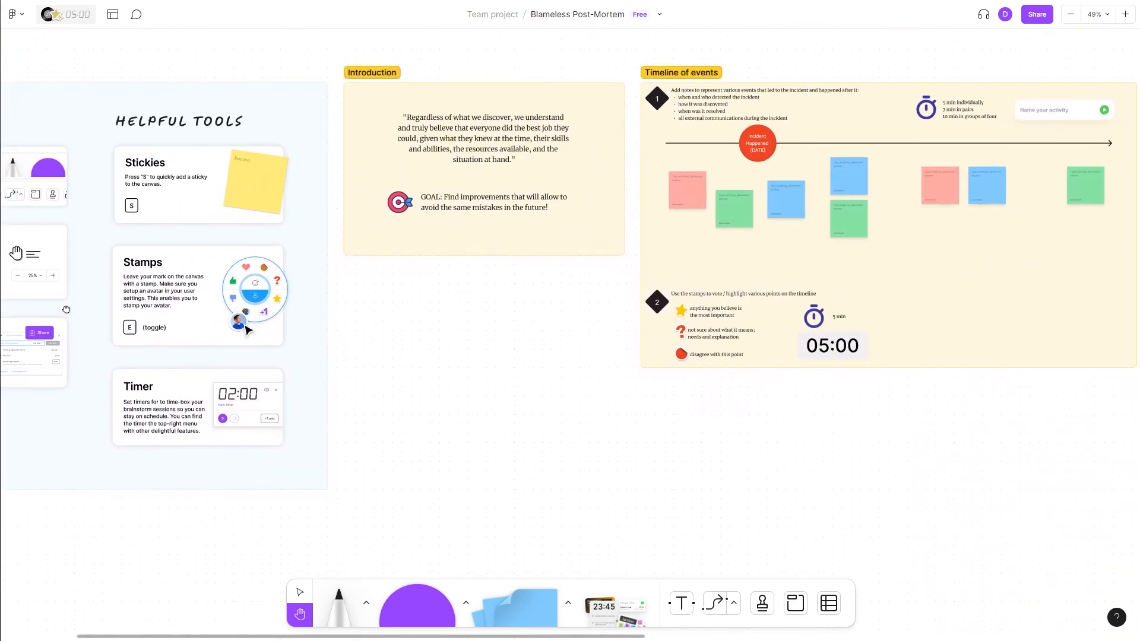
drag(486, 325, 997, 331)
drag(324, 349, 909, 347)
drag(253, 370, 503, 351)
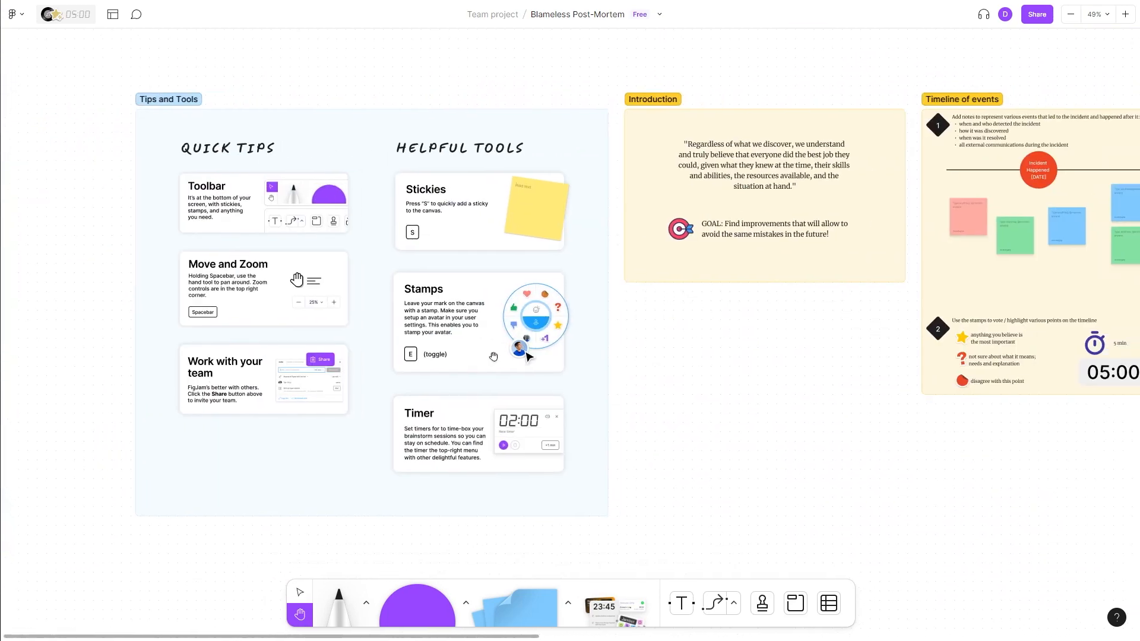
click(300, 592)
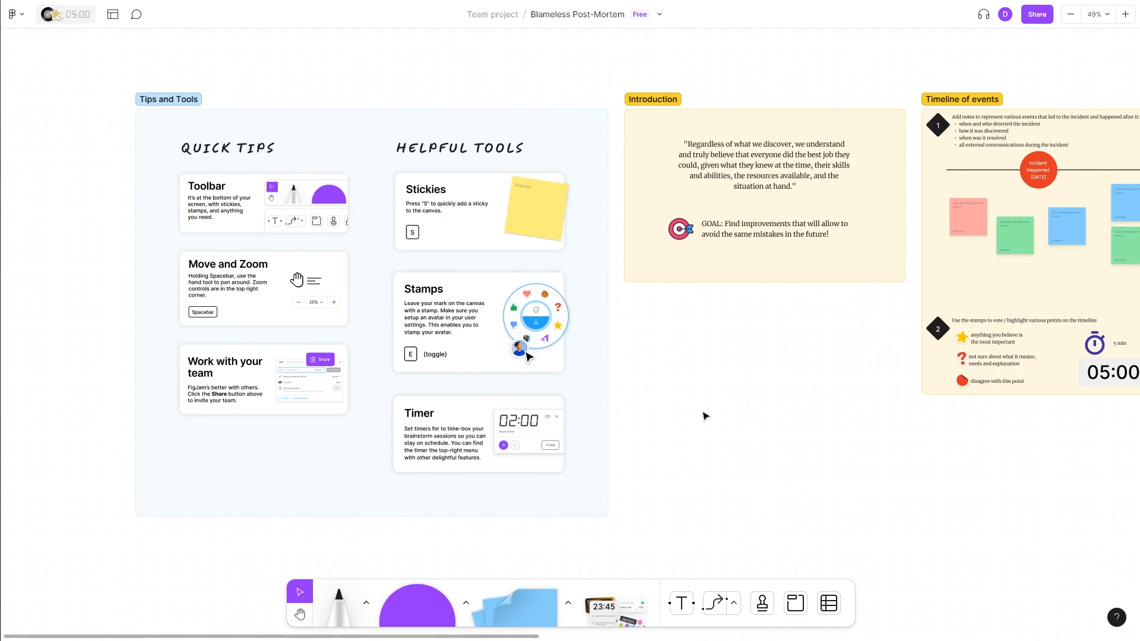
Draw a black smiley face with the marker below the "Work with your team" card
drag(759, 445, 857, 450)
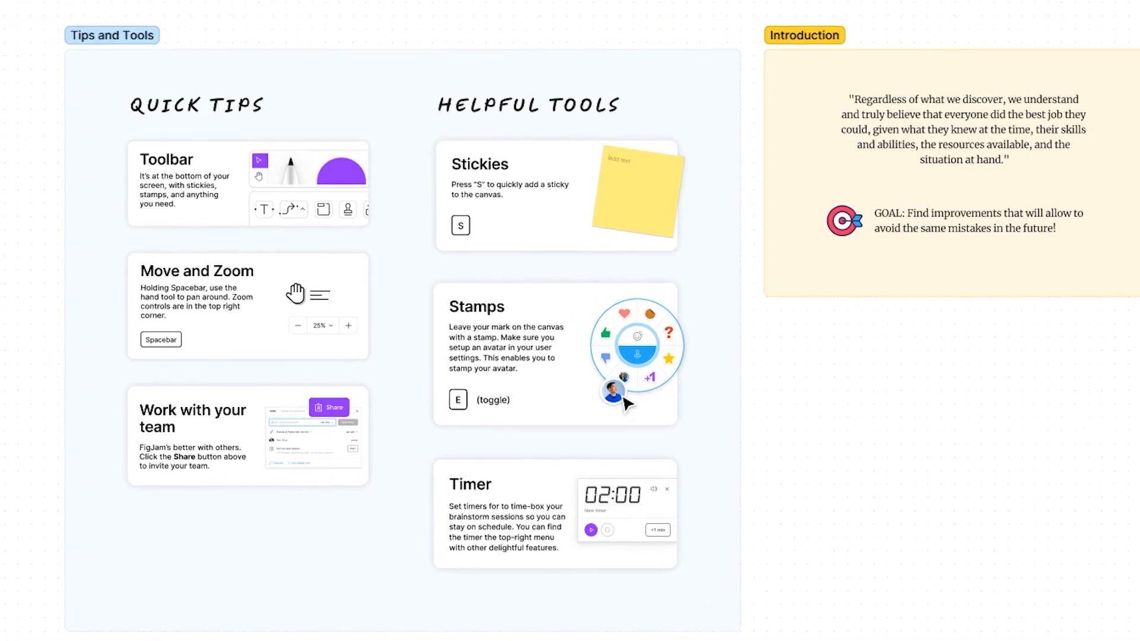
click(244, 576)
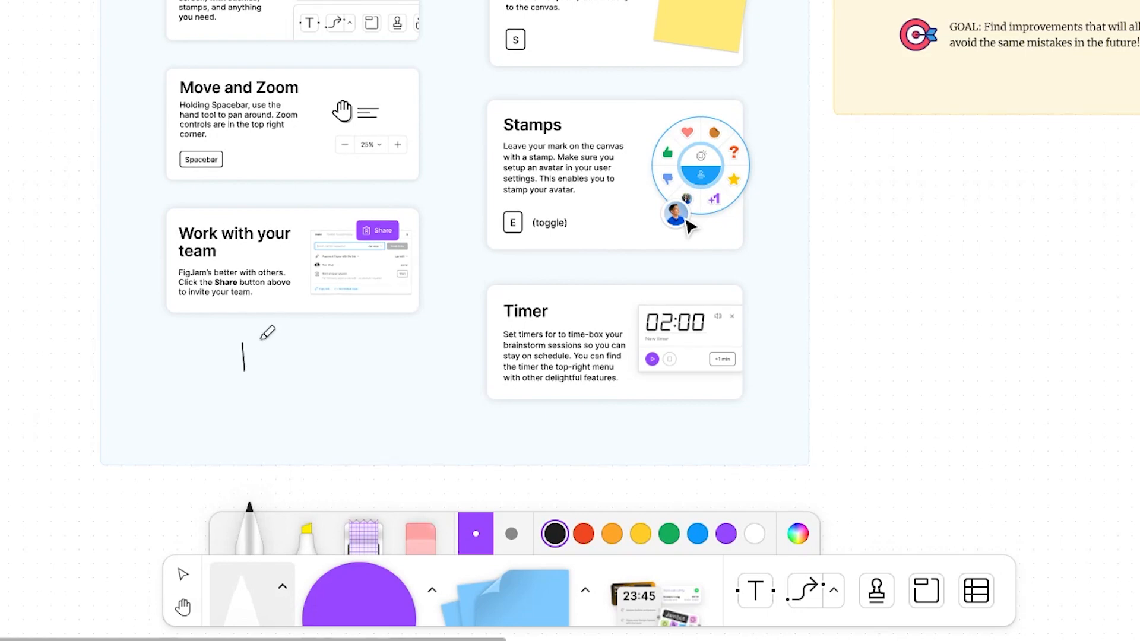
mouse_move(227, 375)
mouse_down()
mouse_move(253, 403)
mouse_move(281, 377)
mouse_up()
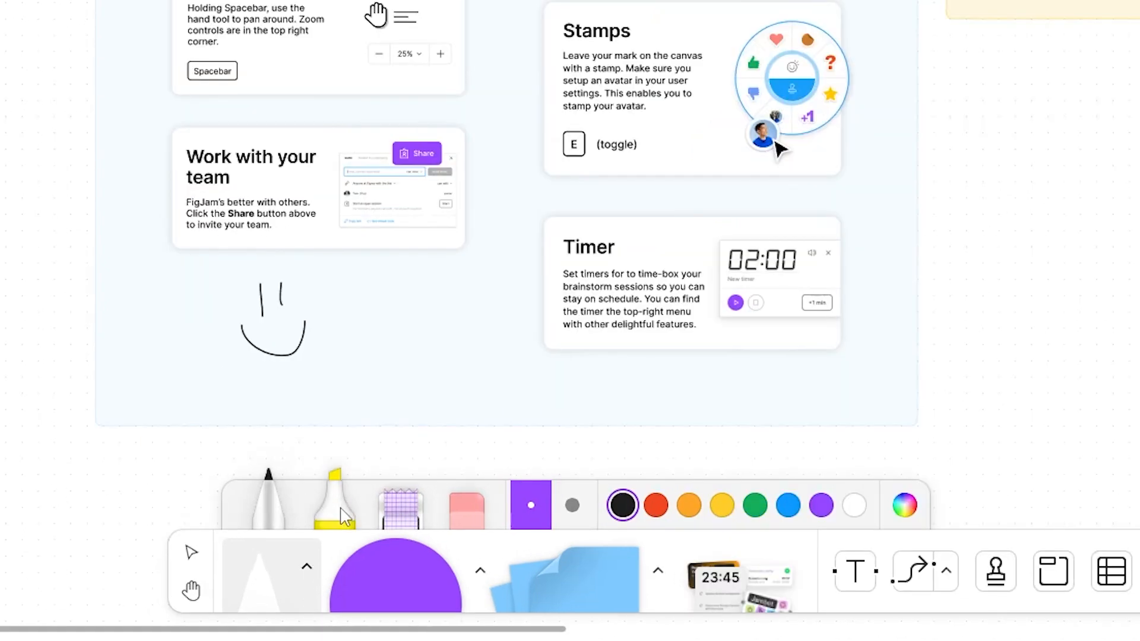
Decorate the Tips and Tools section with three green-striped washi tape strips and one dark starry strip across the Timer card
click(414, 522)
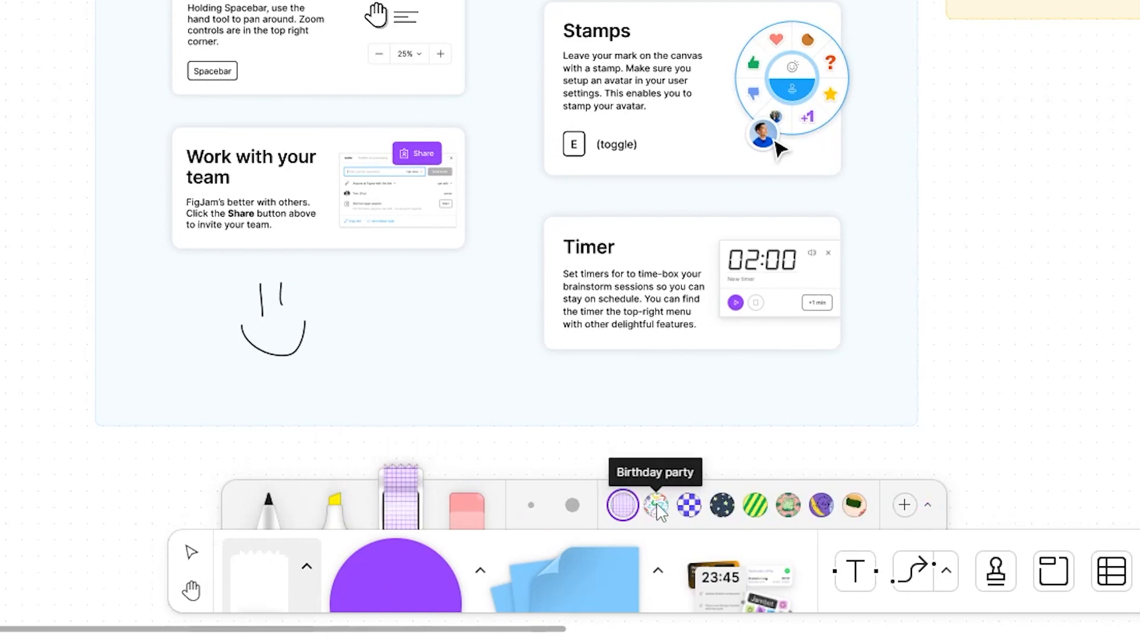
click(755, 505)
drag(136, 215, 415, 297)
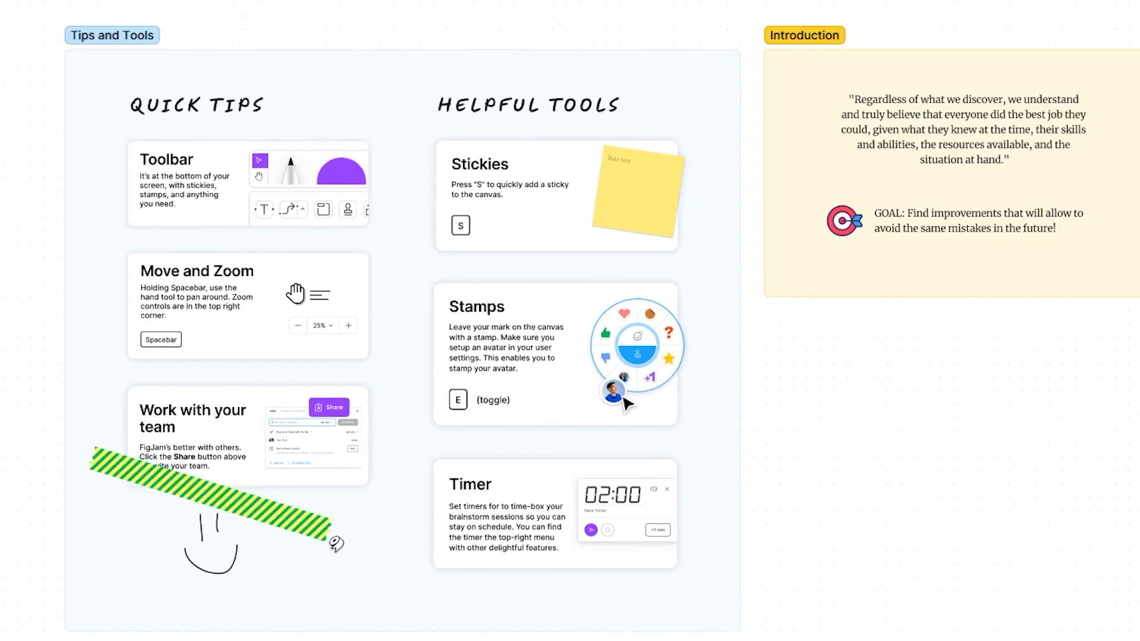
drag(482, 67, 275, 88)
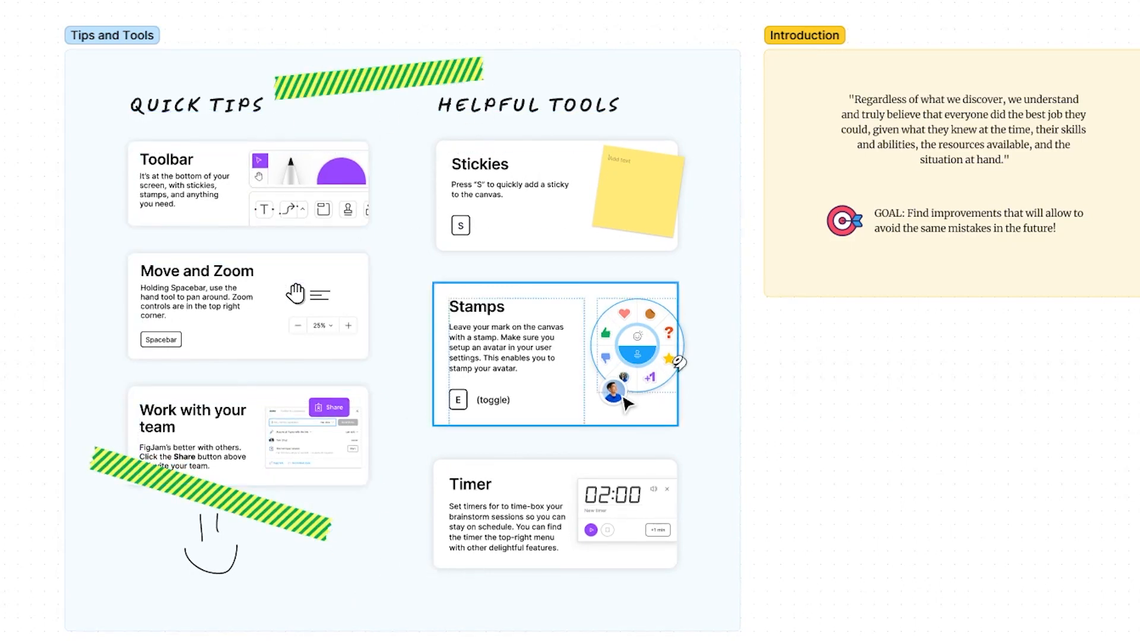
drag(734, 188, 630, 112)
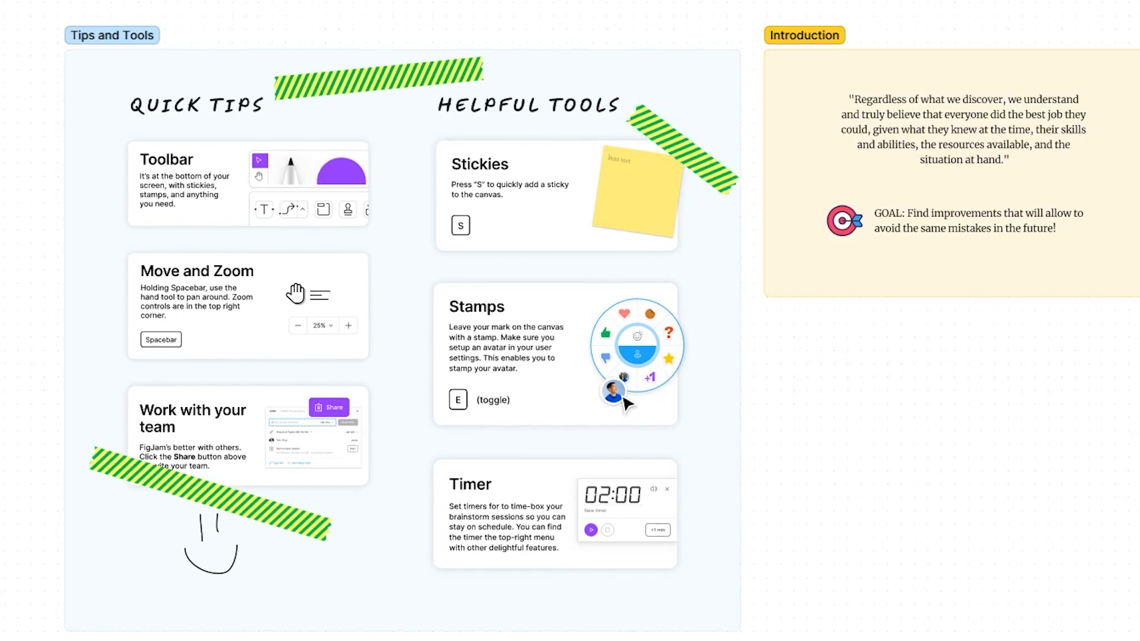
drag(469, 611, 686, 532)
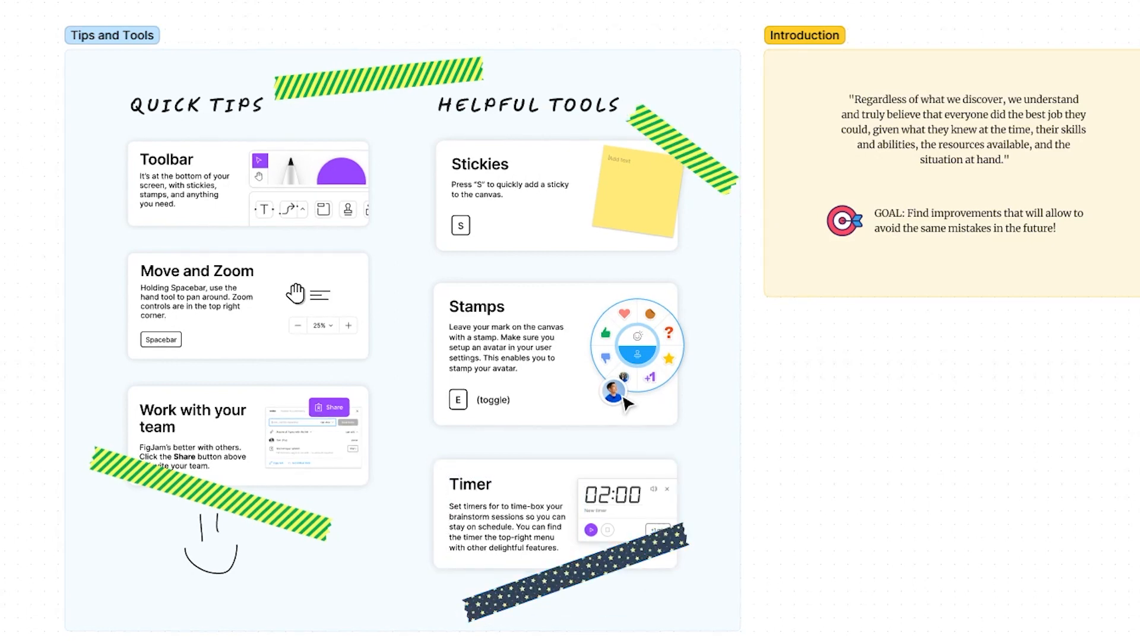
click(402, 520)
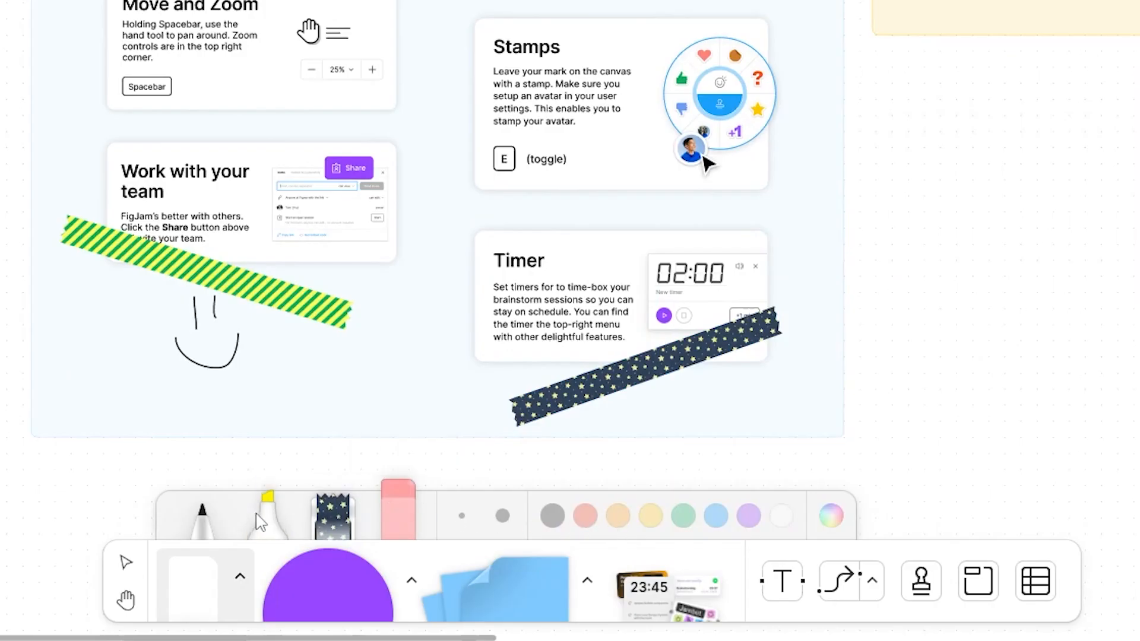
click(203, 515)
click(198, 584)
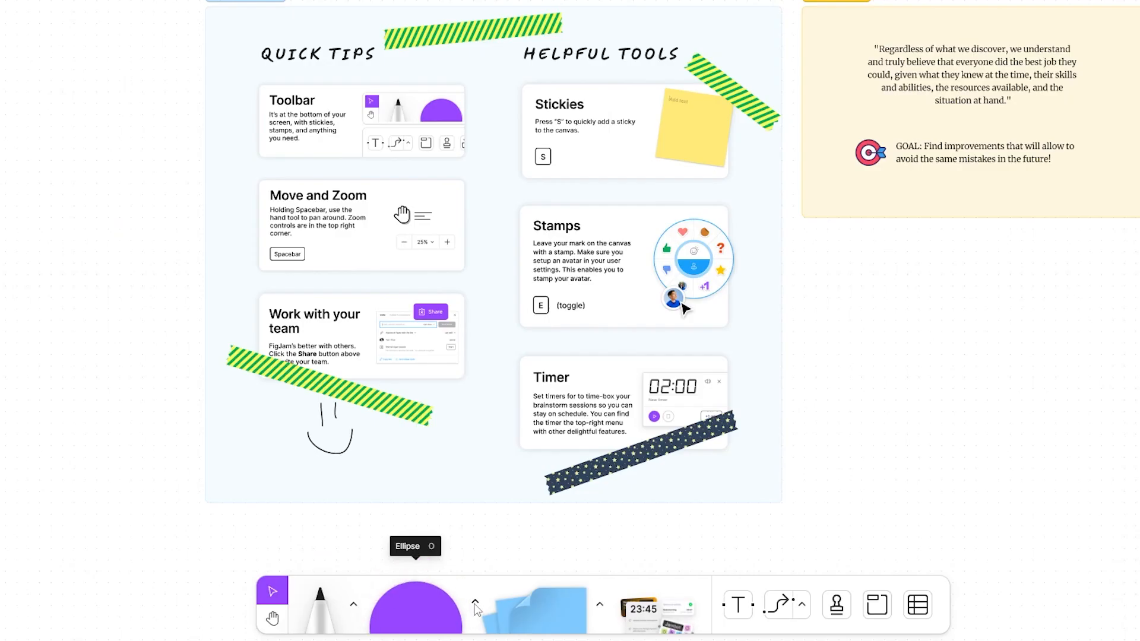
Choose the purple diamond as the shape to draw and leave the shape tool without placing one
click(410, 611)
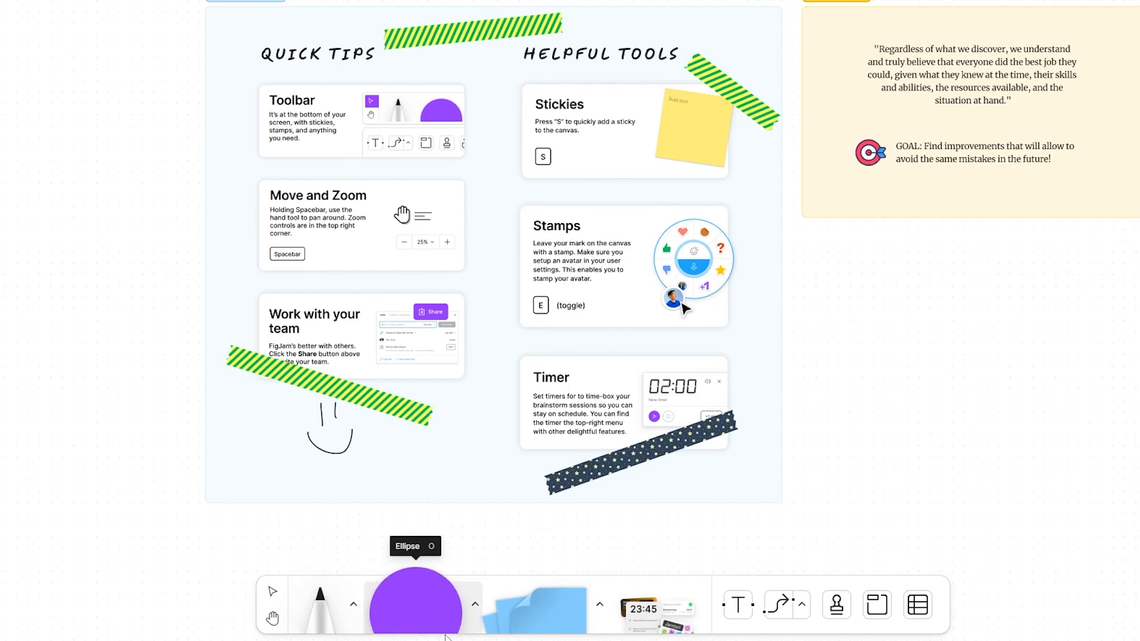
click(475, 604)
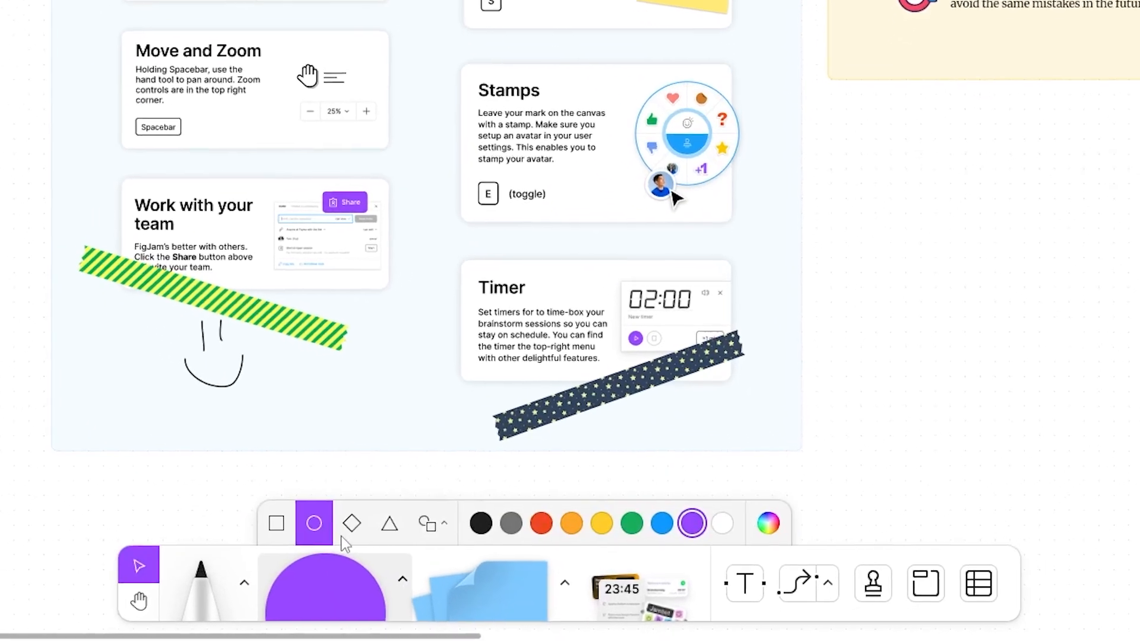
click(351, 526)
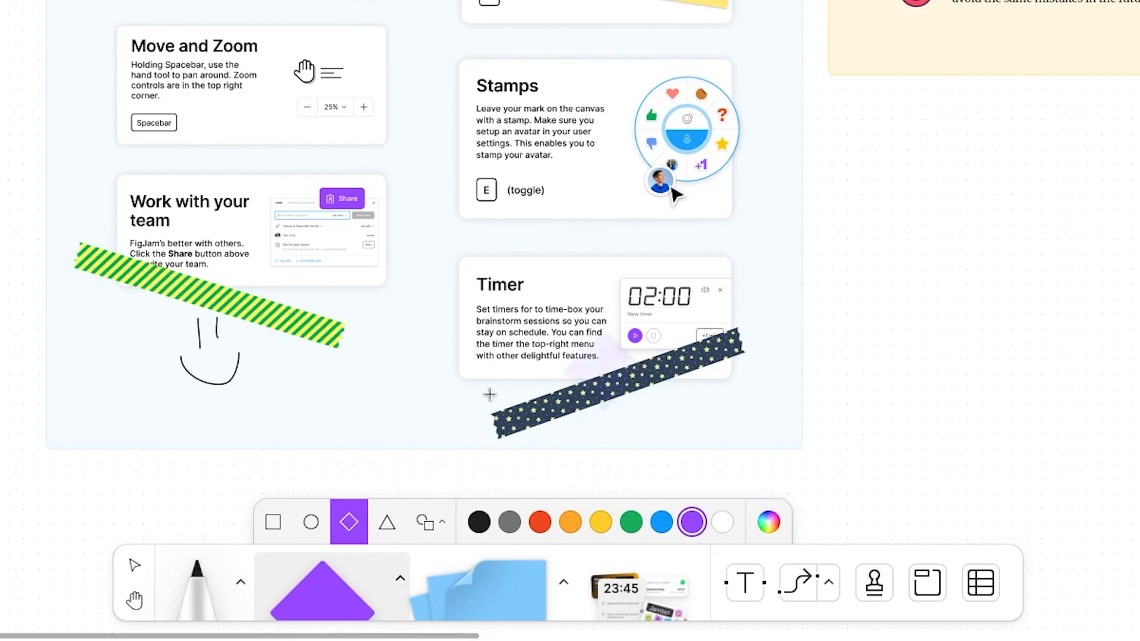
click(365, 583)
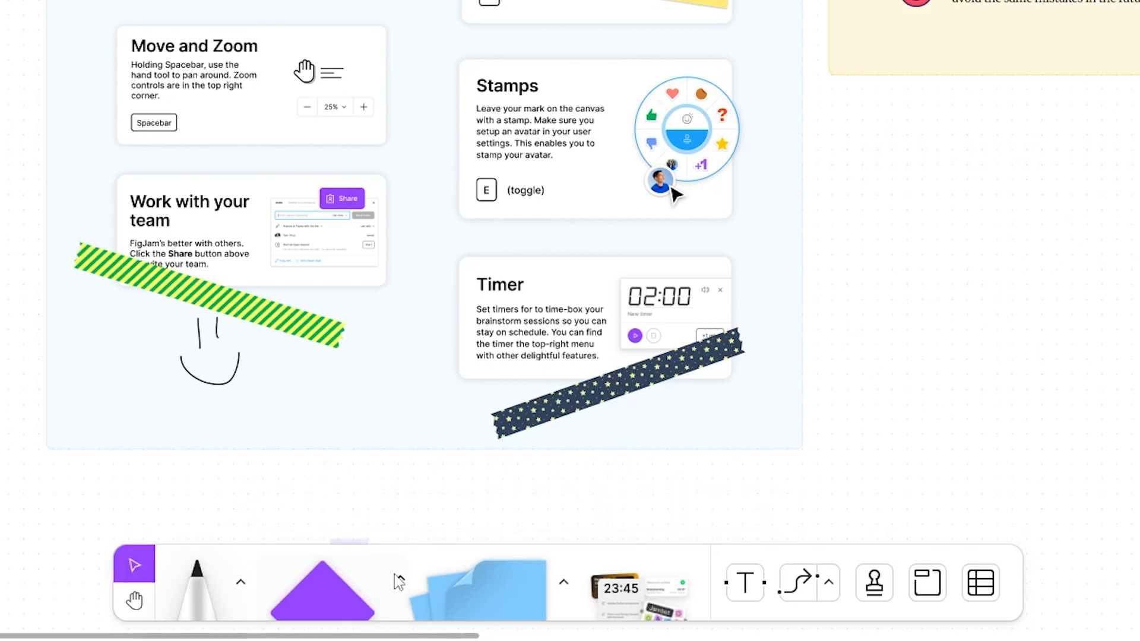
Try placing blue sticky notes on the empty canvas below the Introduction section and delete them
click(494, 580)
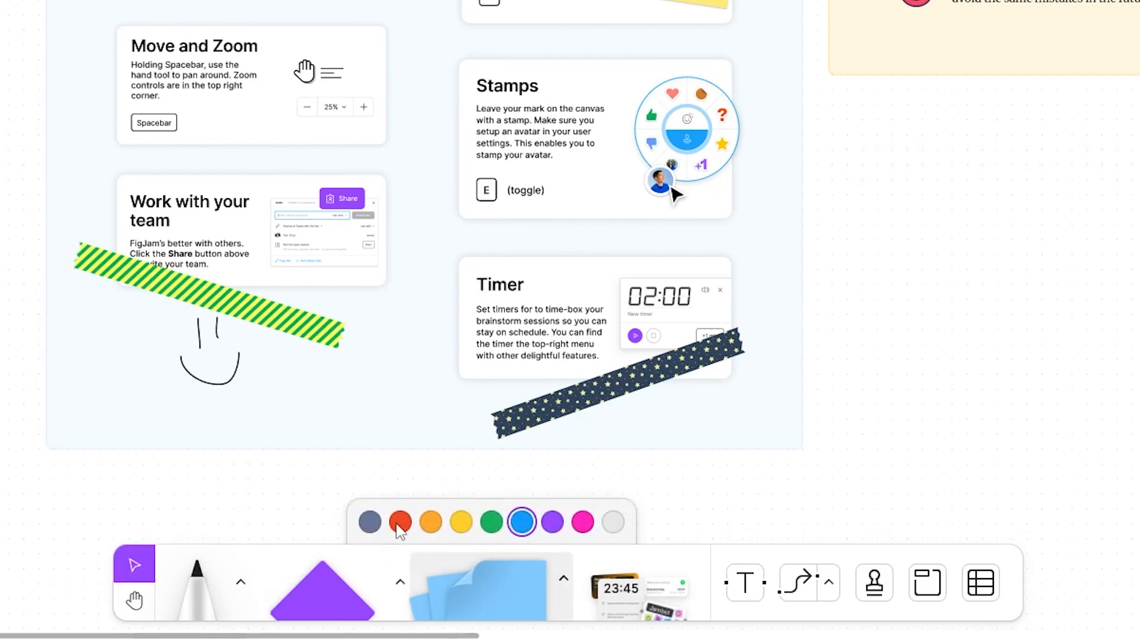
click(522, 572)
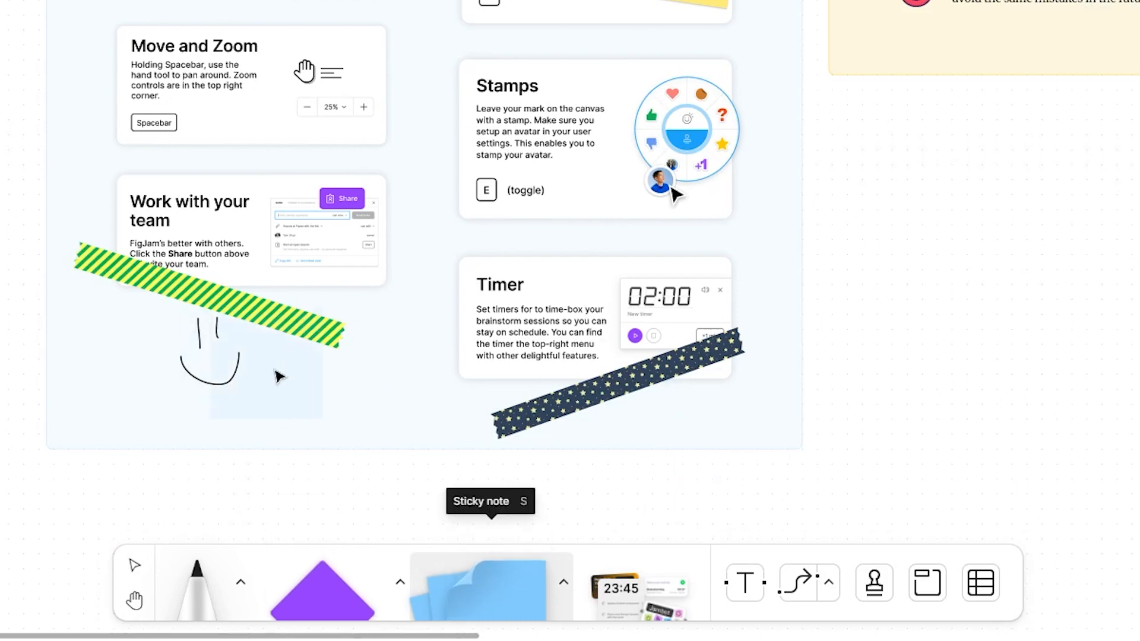
click(925, 206)
click(1076, 273)
drag(1003, 325, 842, 136)
key(Delete)
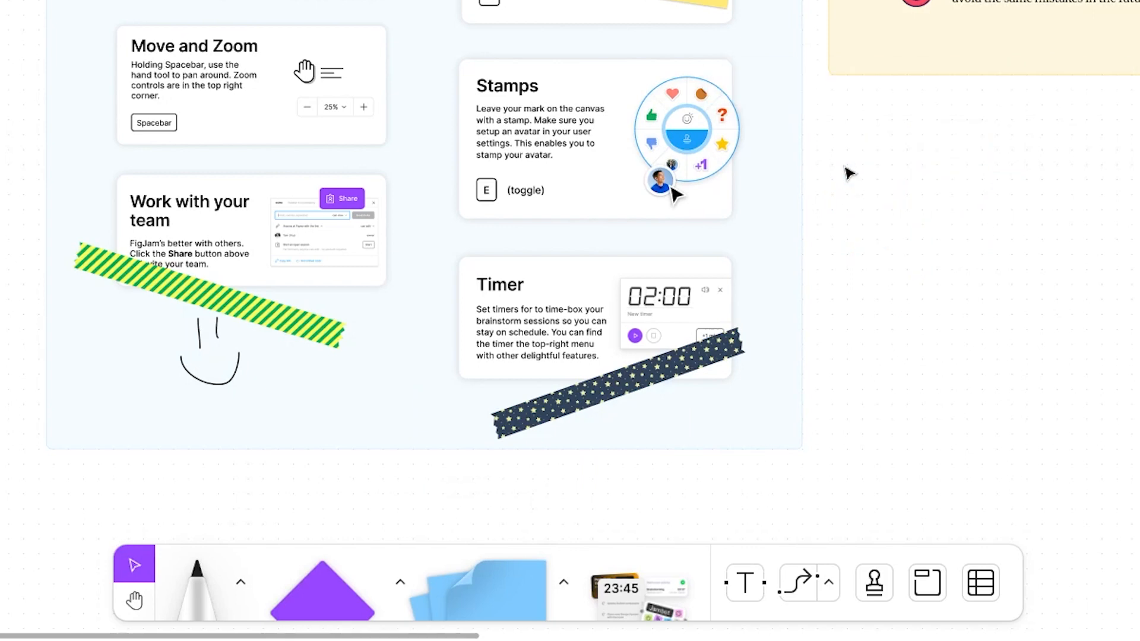
key(s)
click(935, 217)
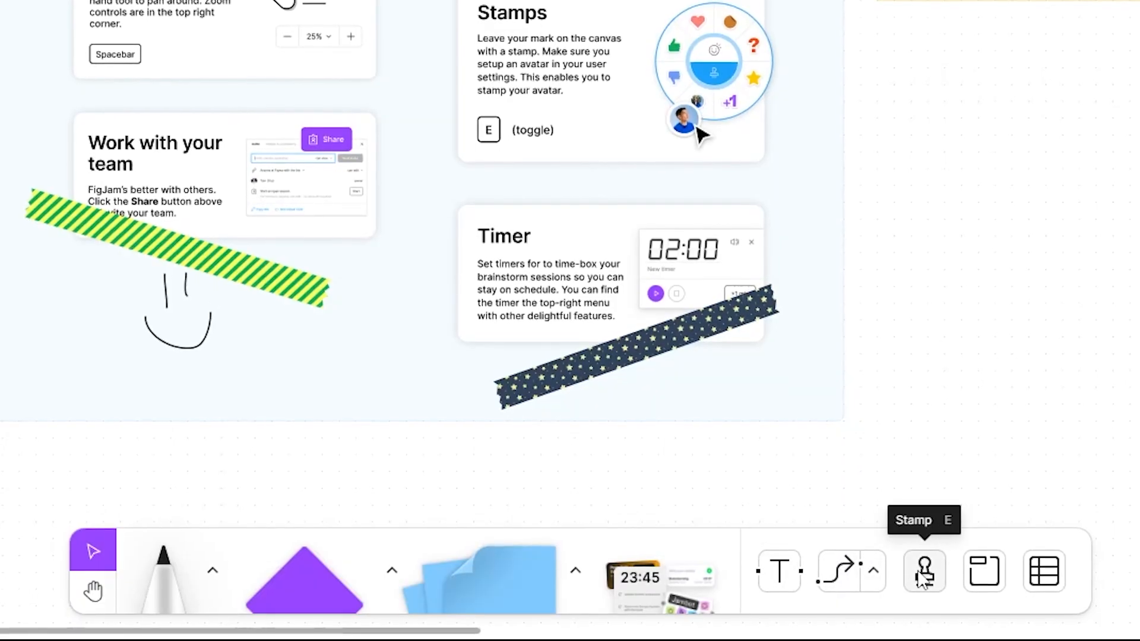
Draw a section on the empty canvas below the Introduction section, about as wide as it
mouse_move(662, 584)
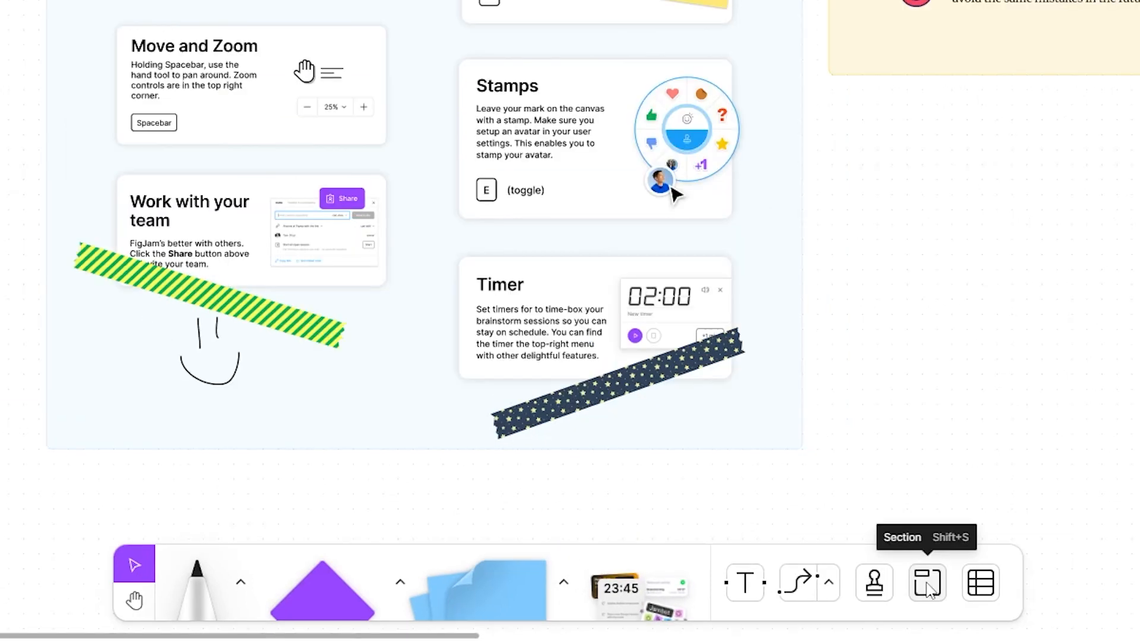
click(928, 585)
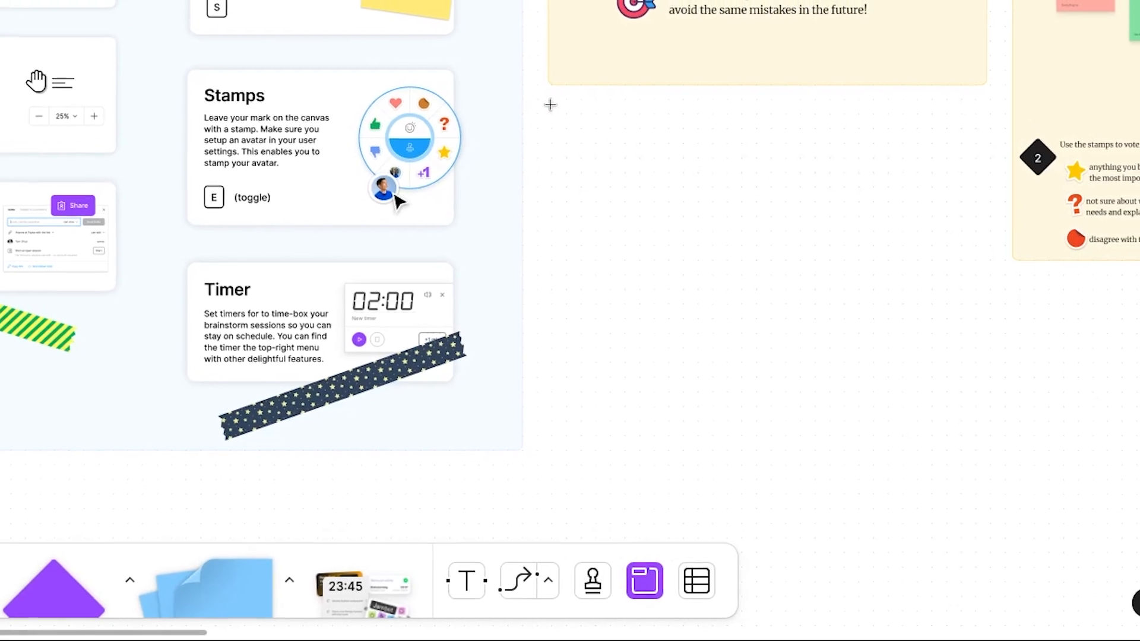
drag(531, 109, 943, 387)
Colour the new section green and rename it "Name the section"
click(977, 438)
drag(977, 438, 707, 462)
scroll(605, 381, up, 1)
scroll(606, 366, down, 1)
scroll(702, 331, up, 5)
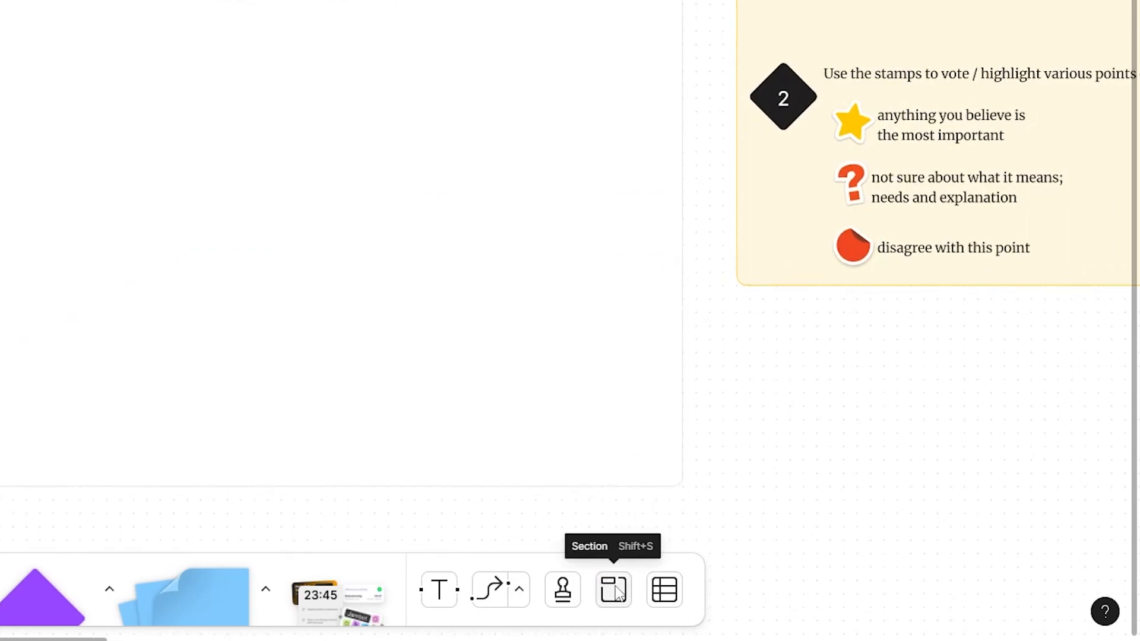
click(274, 202)
click(537, 138)
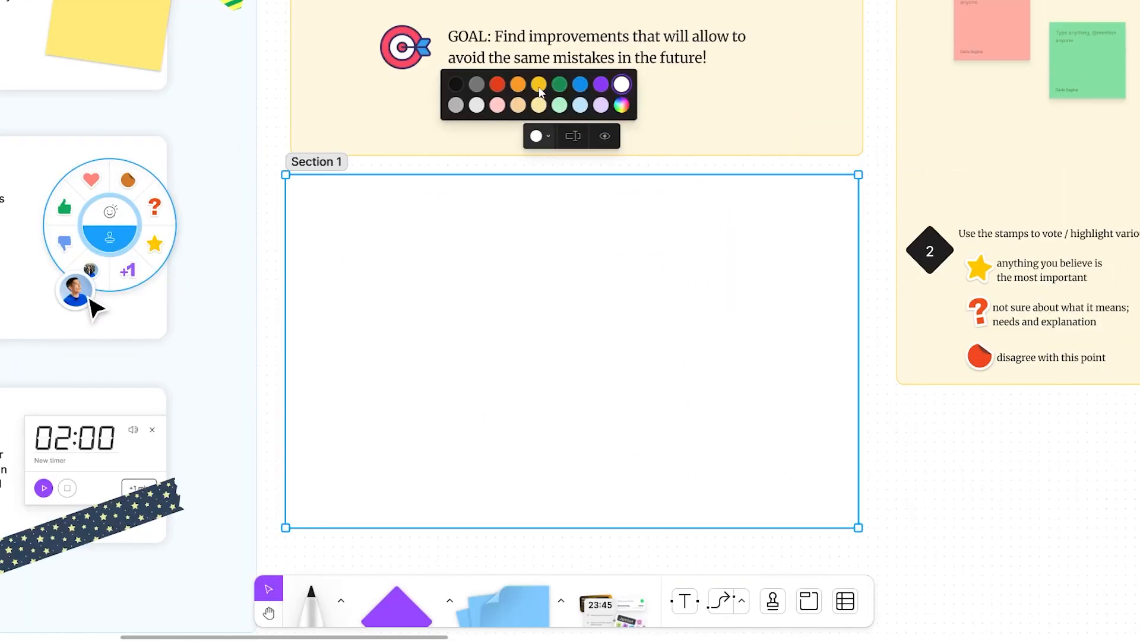
click(560, 89)
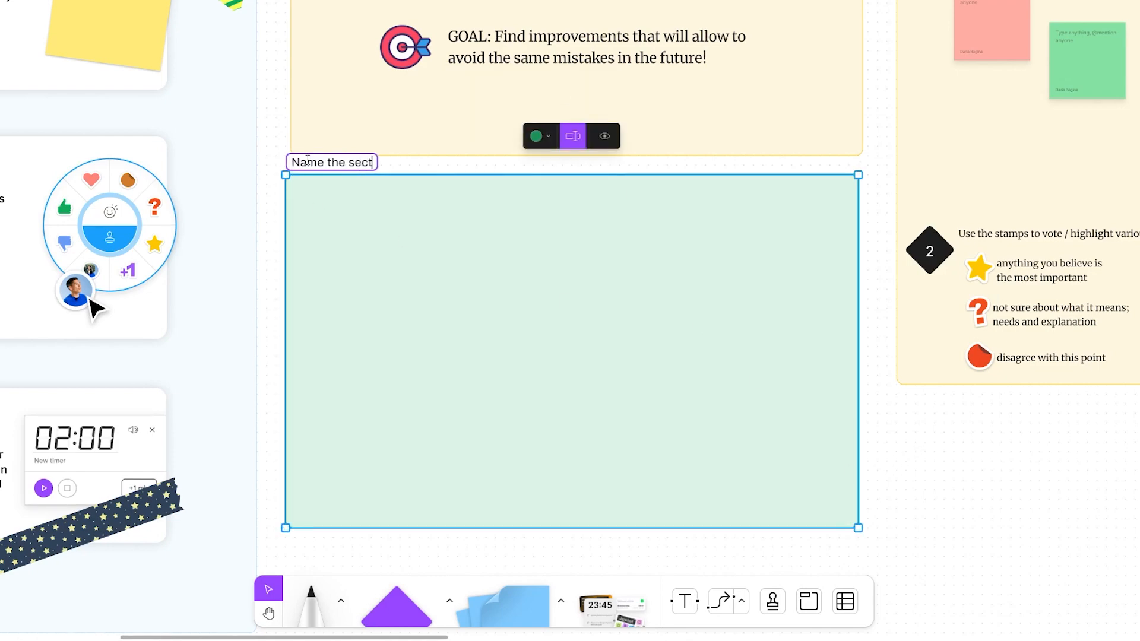
click(565, 309)
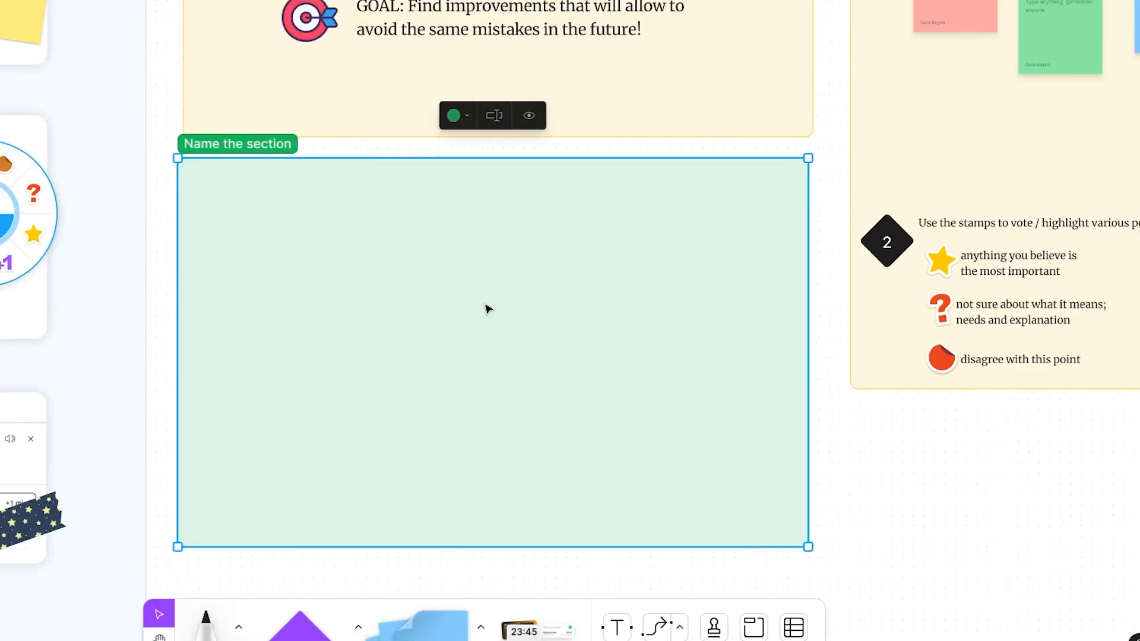
Delete the green section below the Introduction section
key(Delete)
Read the quote and the goal statement in the Introduction section
drag(484, 215, 475, 552)
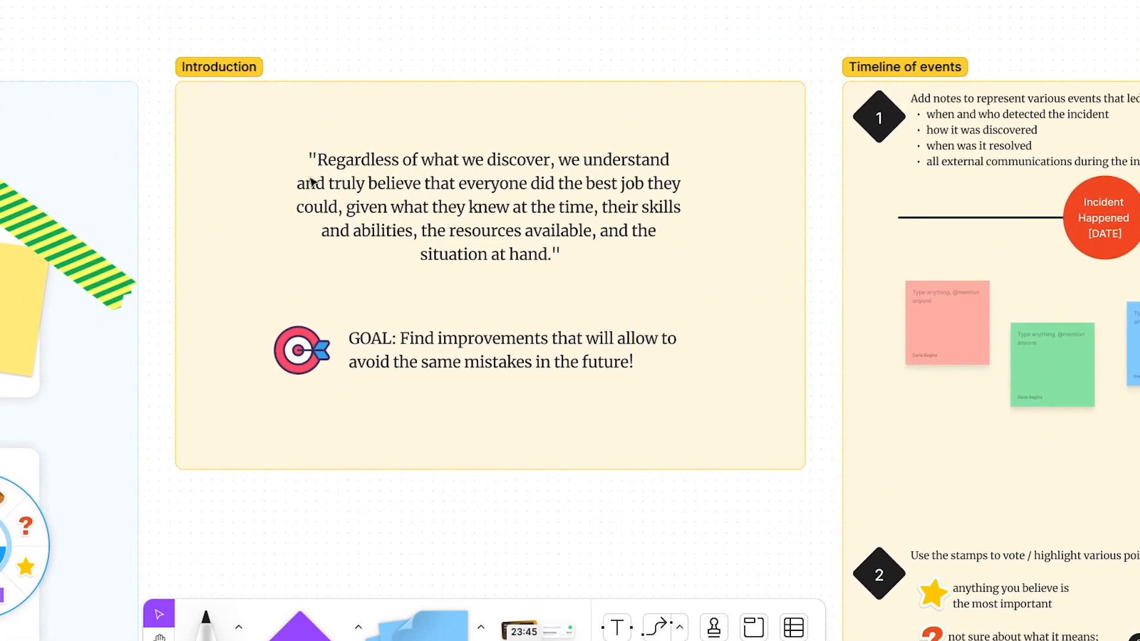
drag(495, 244, 464, 256)
scroll(394, 259, up, 5)
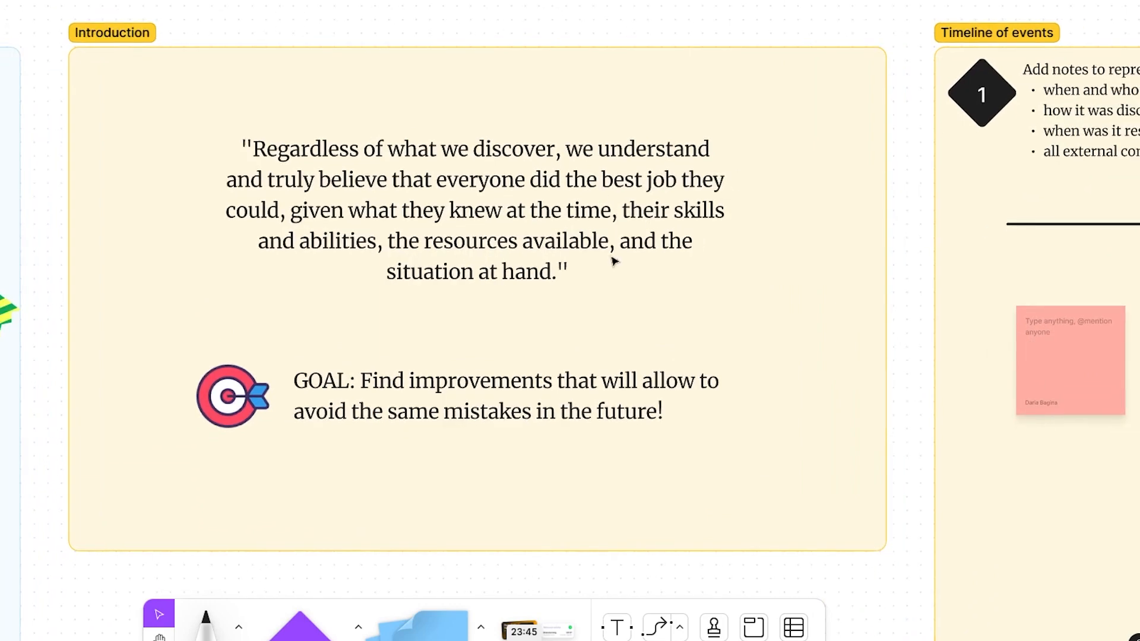
drag(387, 221, 334, 231)
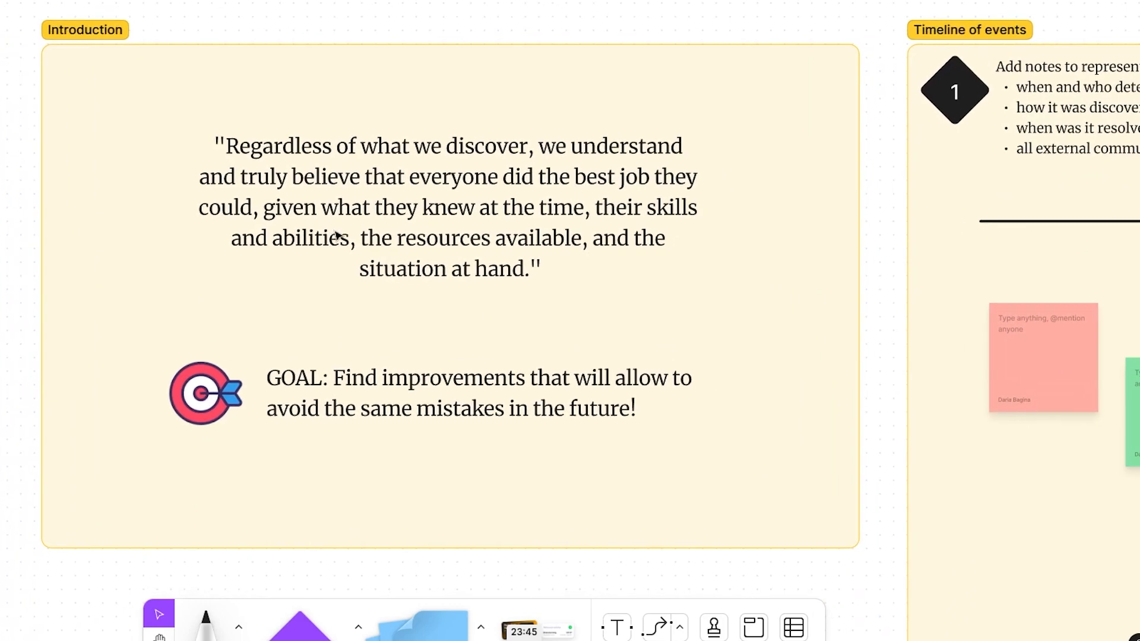
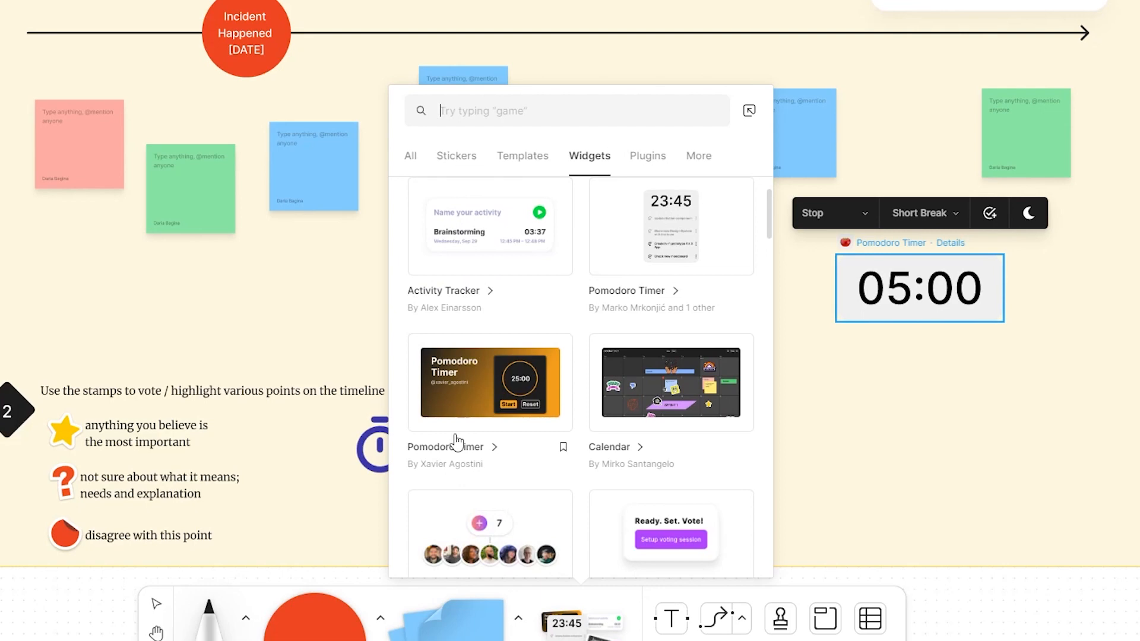
Close the widget library and start the Pomodoro Timer widget's Short Break countdown
click(999, 392)
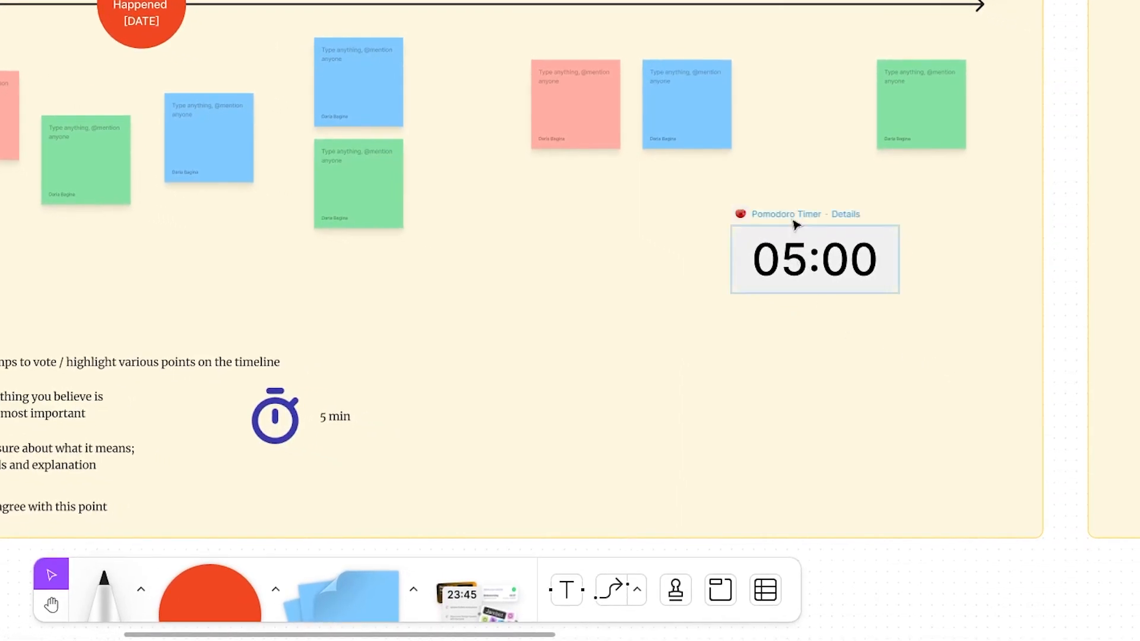
click(808, 249)
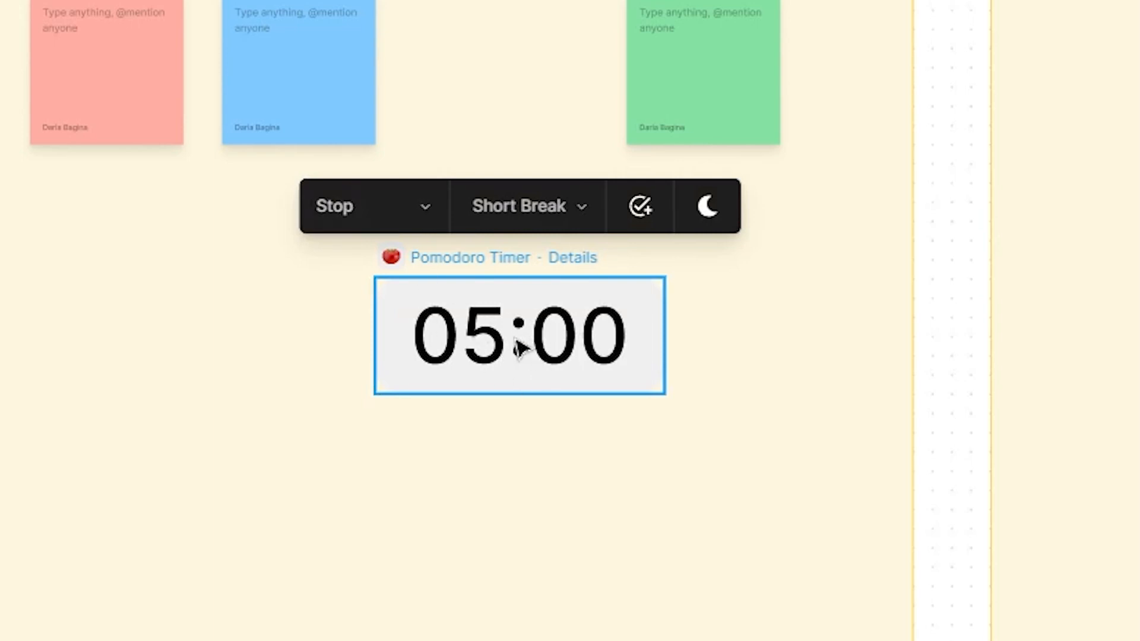
click(380, 203)
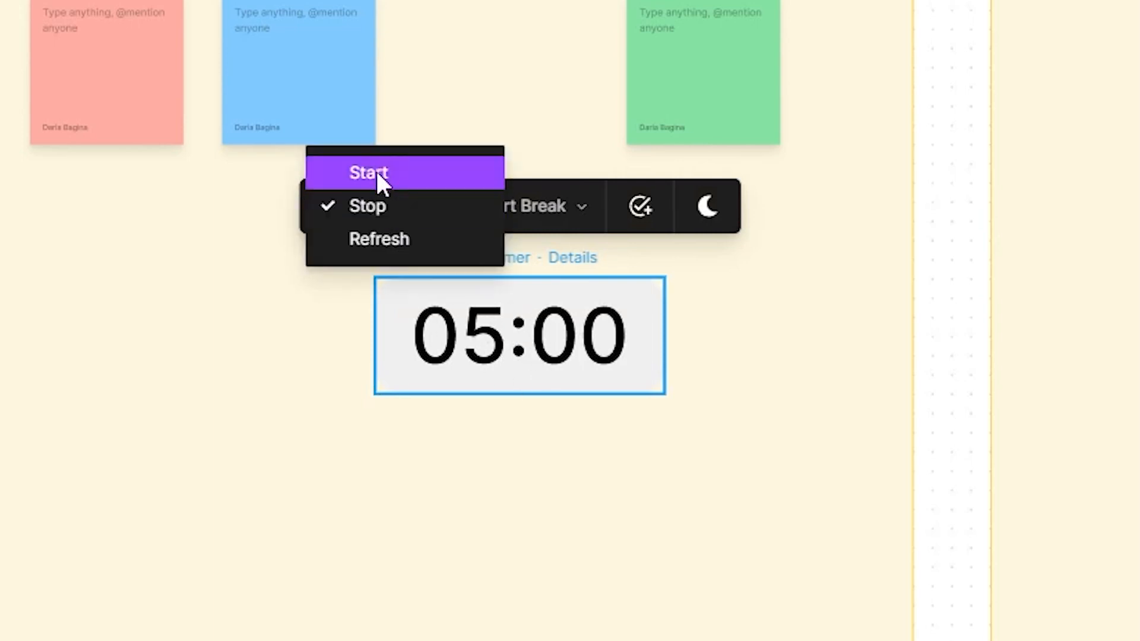
click(378, 173)
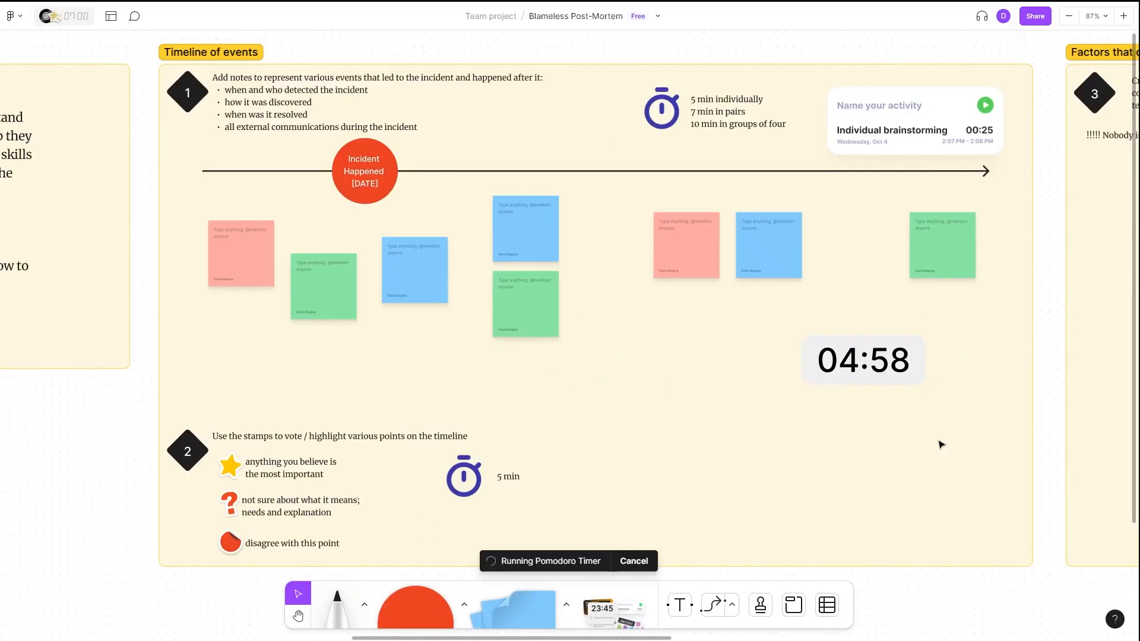
Add a task reading "This is task" to the Pomodoro Timer widget
click(893, 384)
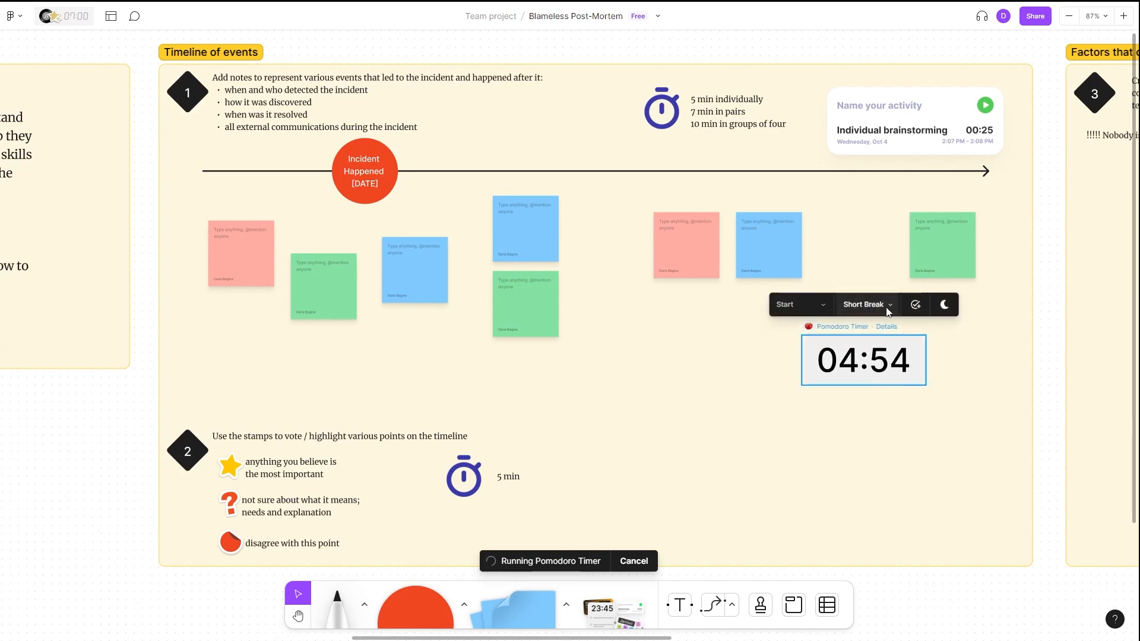
click(915, 305)
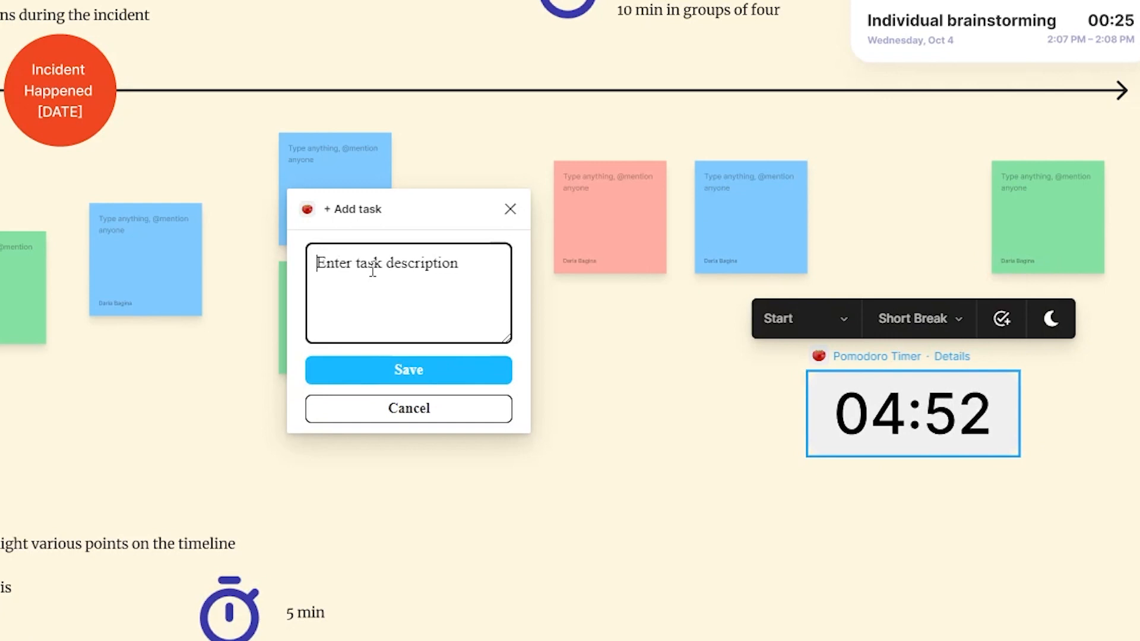
text(This is )
text(task)
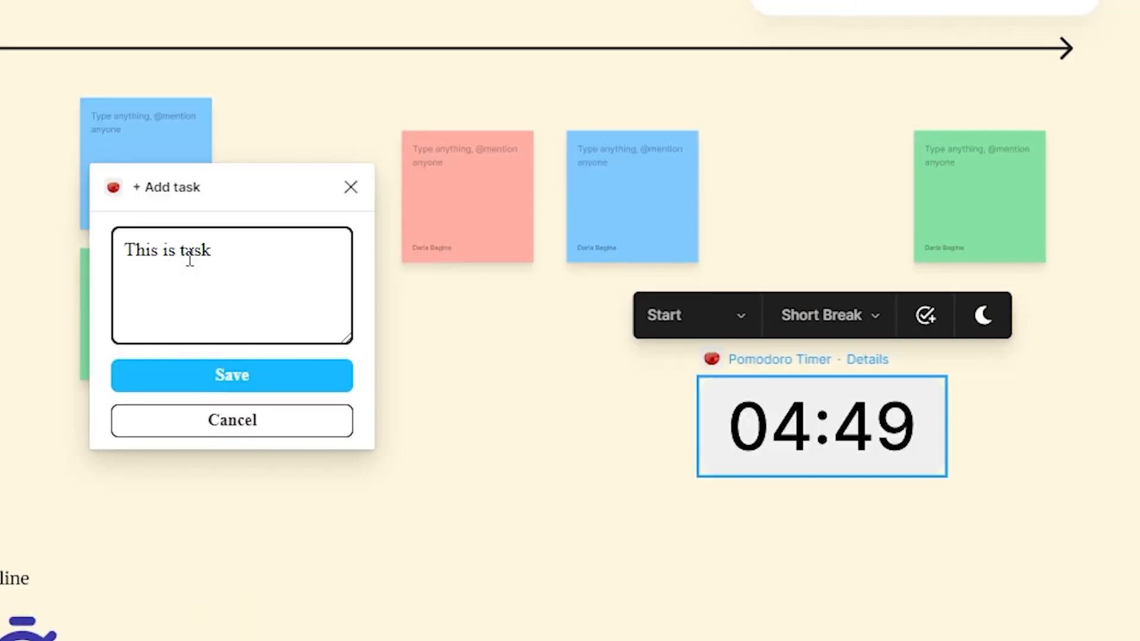
click(192, 386)
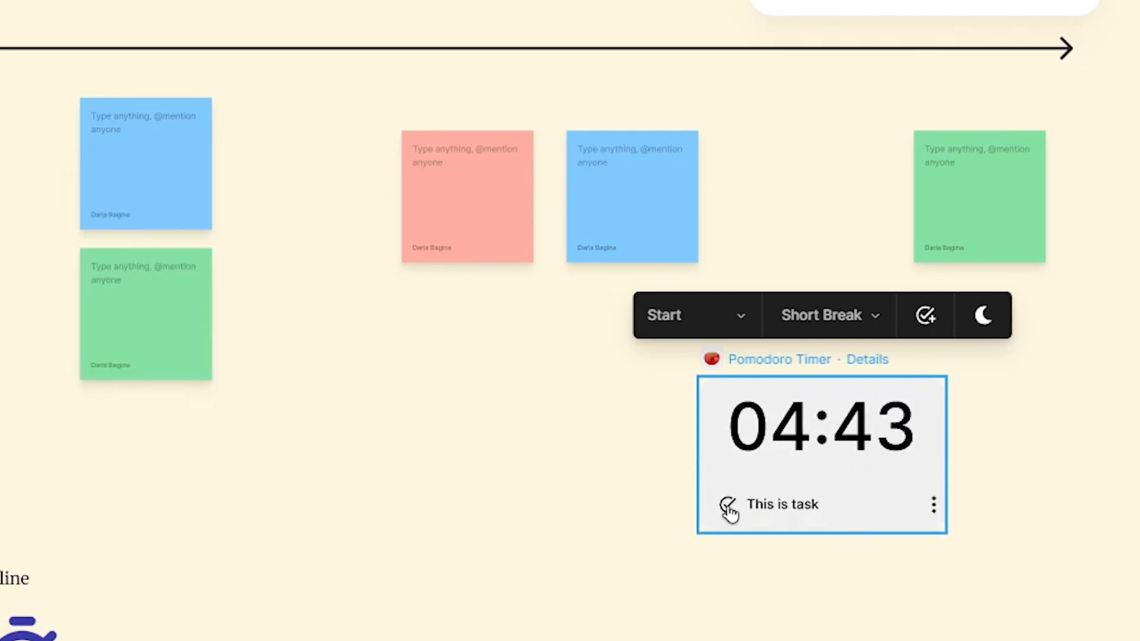
Add a second task reading "Another task" to the Pomodoro Timer widget
click(918, 317)
click(273, 273)
text(Another task)
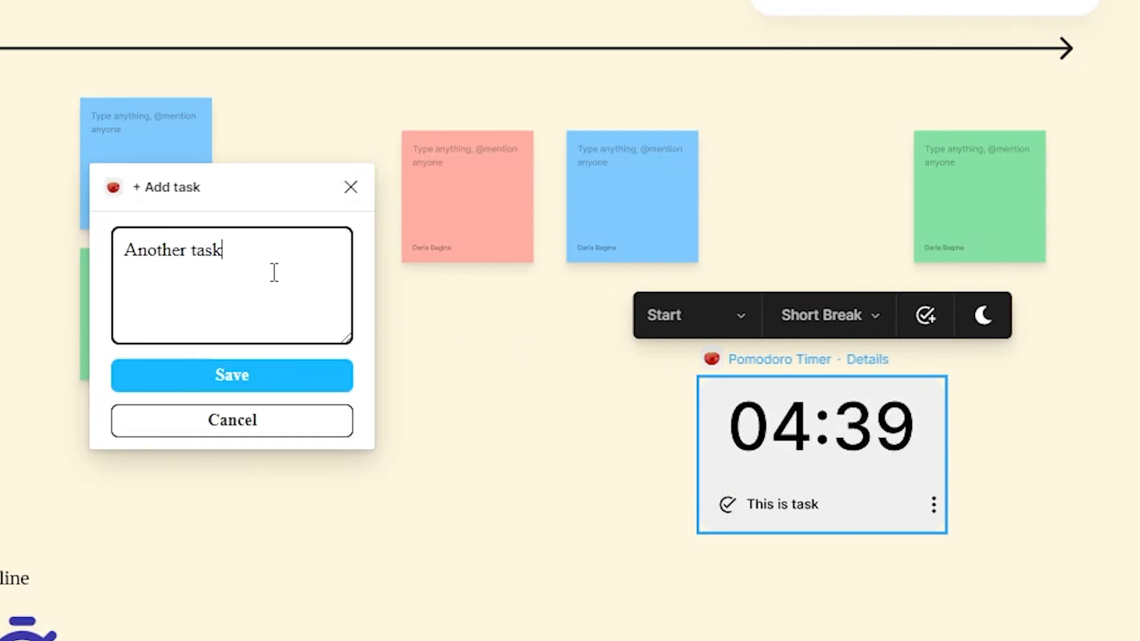
click(232, 375)
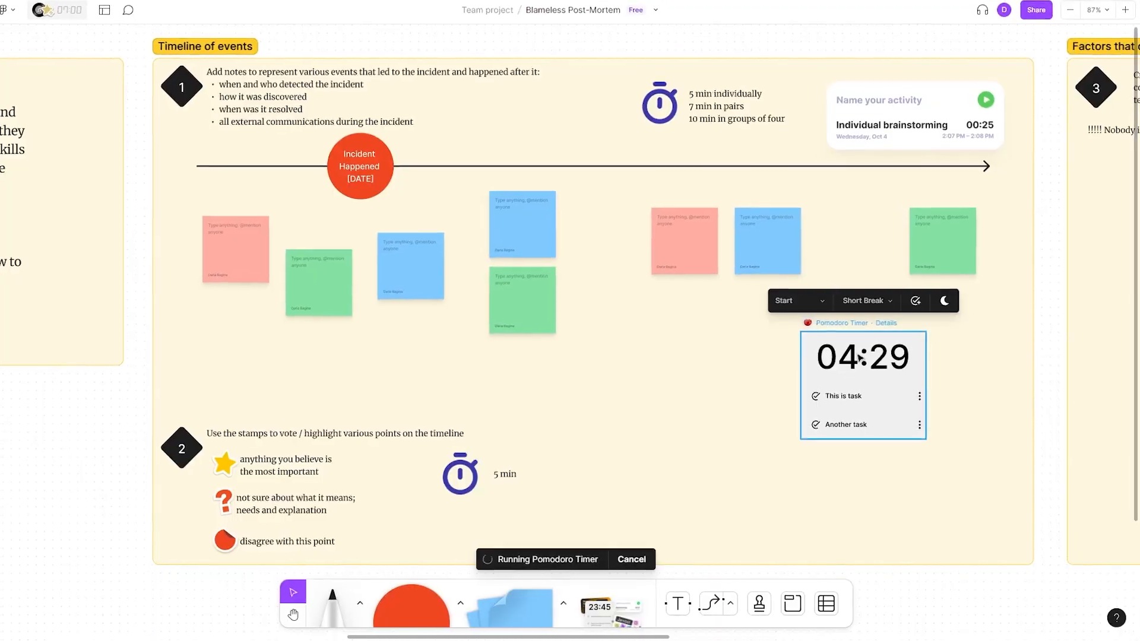
Mark both tasks in the Pomodoro Timer as done, and set "Another task" back to not done
scroll(813, 389, down, 2)
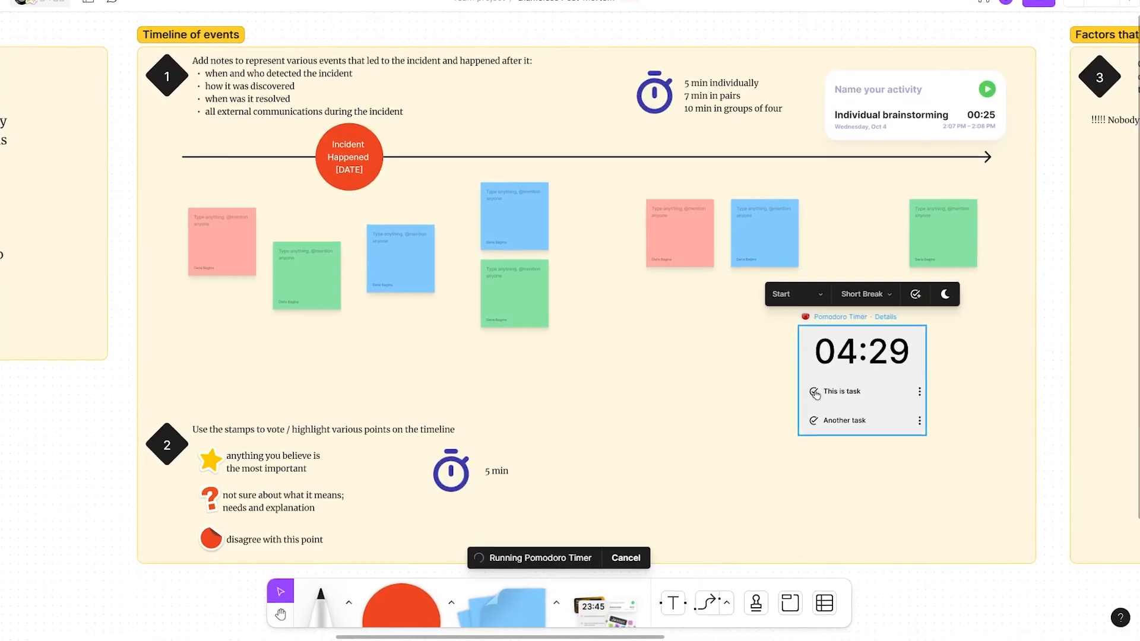
click(812, 387)
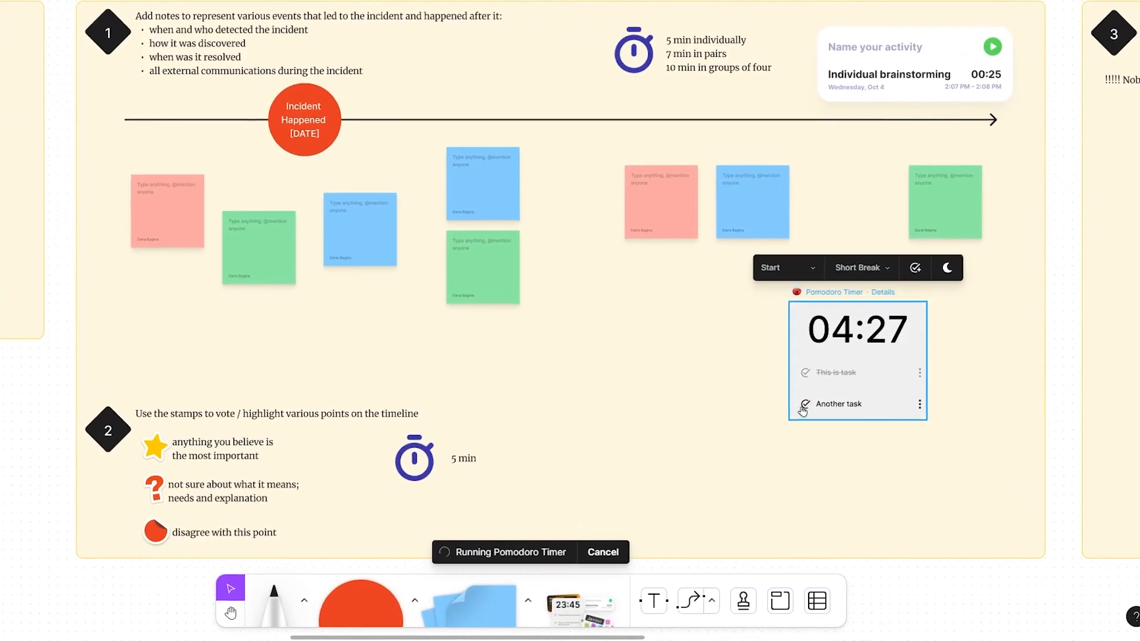
click(805, 401)
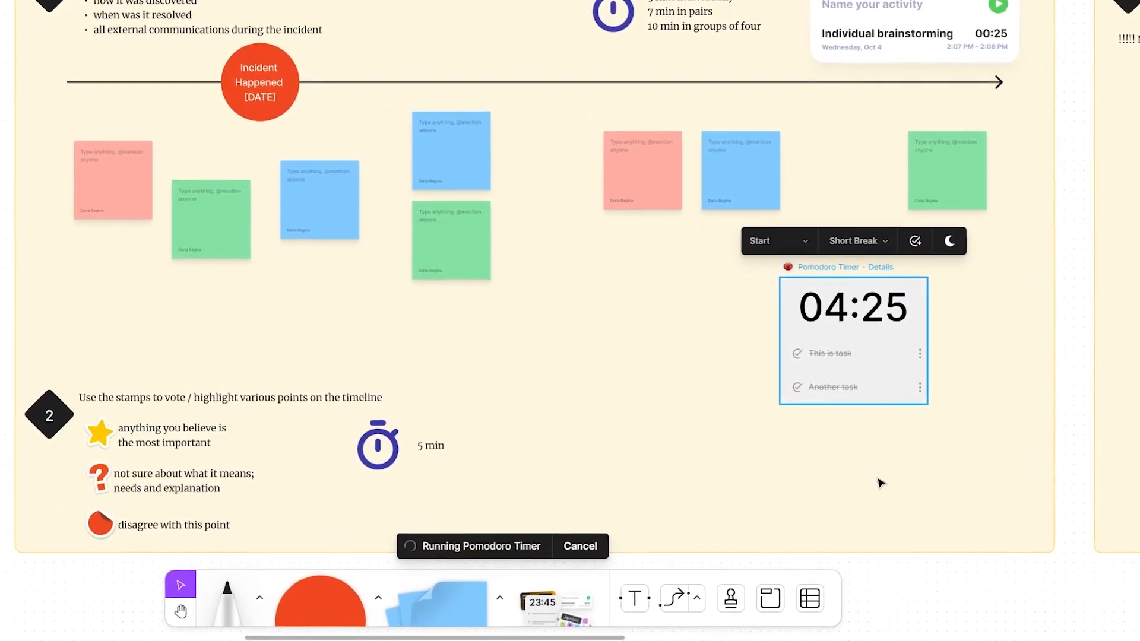
click(795, 383)
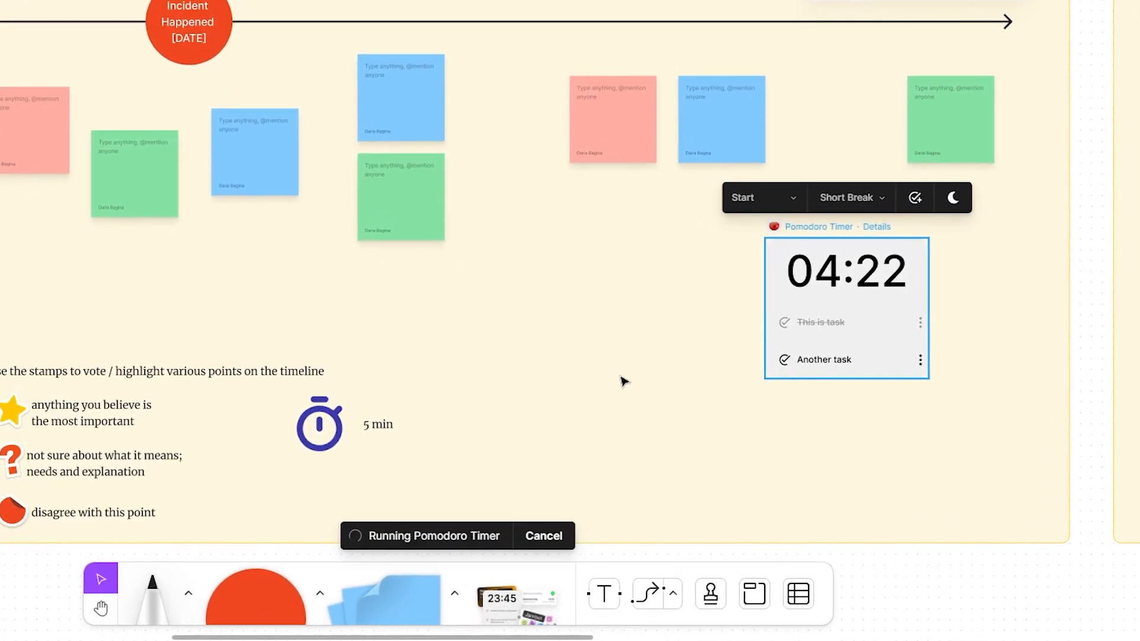
Duplicate the Pomodoro Timer widget and place the copy to the left of the original
click(926, 422)
click(894, 369)
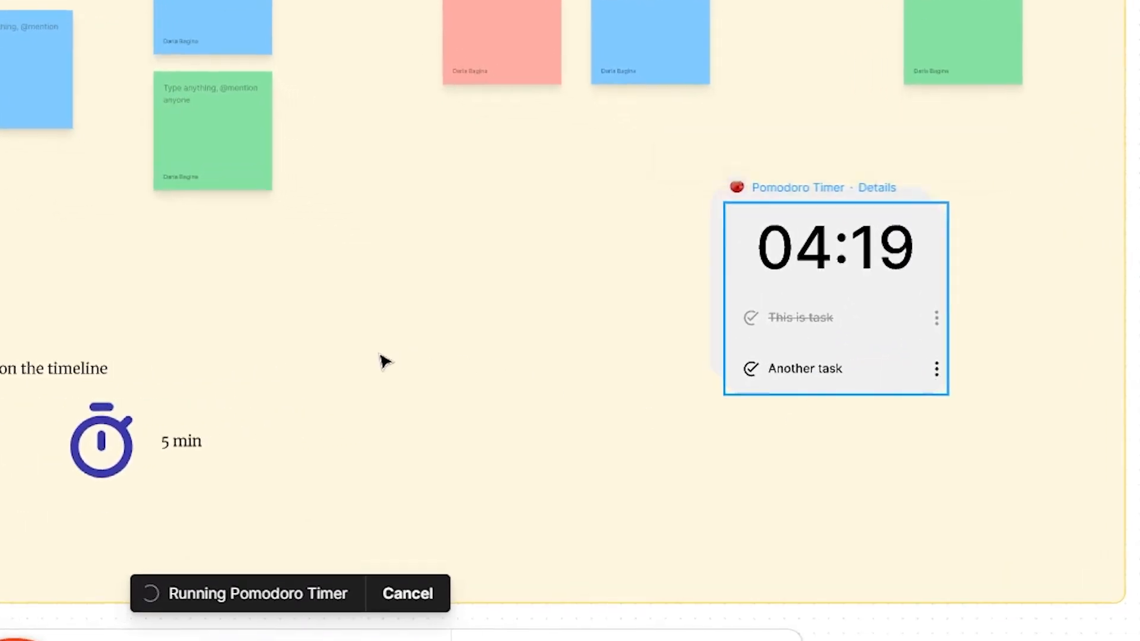
key(ctrl+c)
key(ctrl+v)
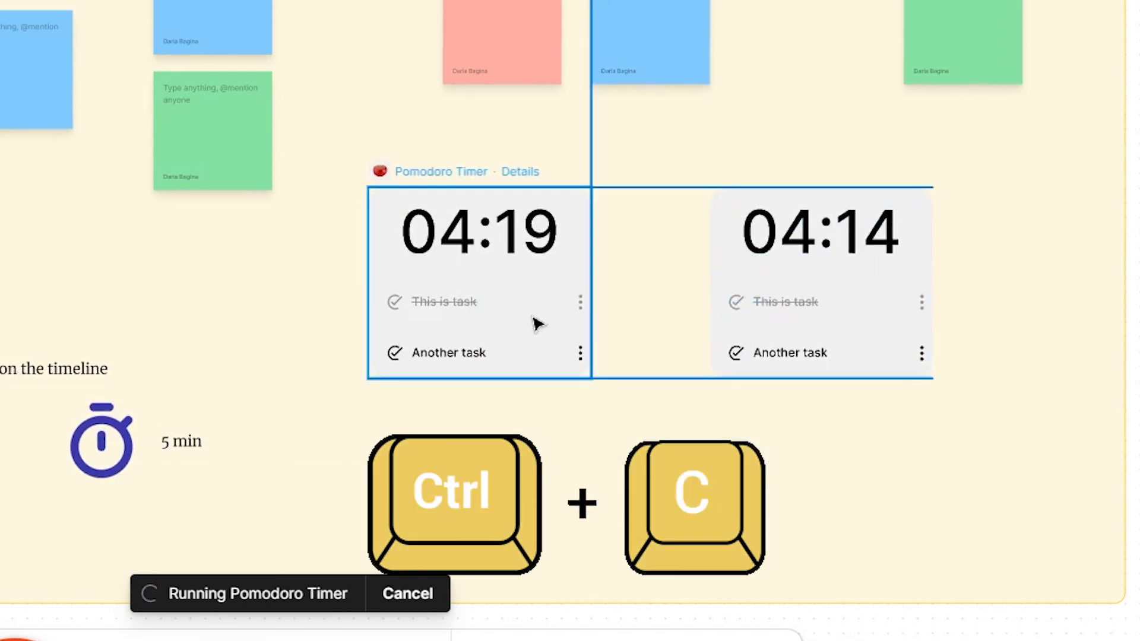
drag(535, 323, 547, 326)
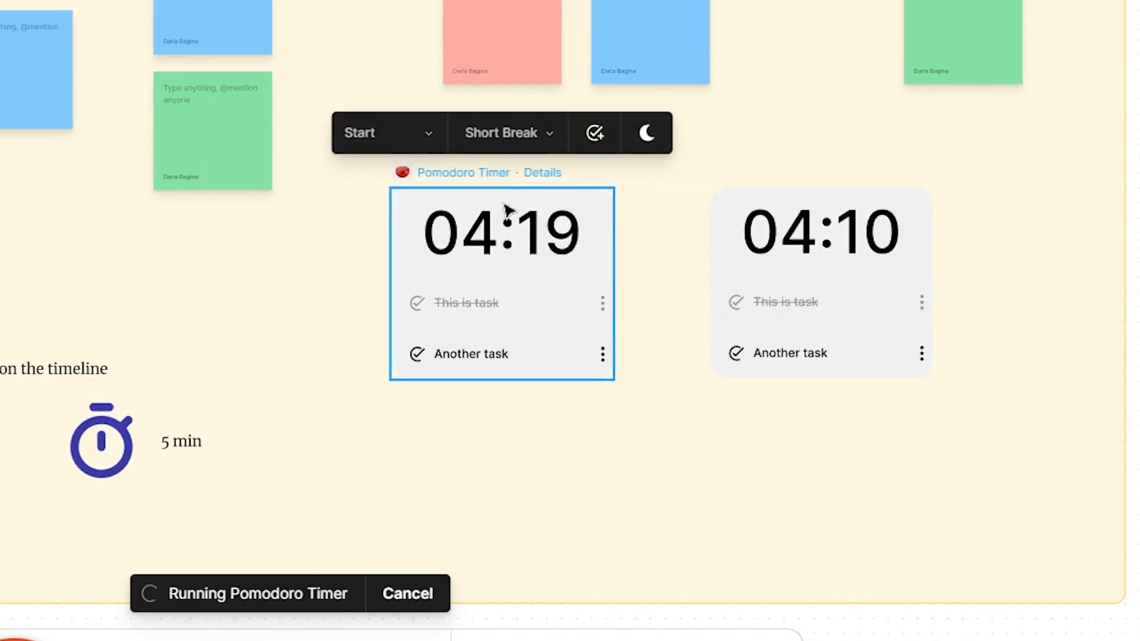
Refresh and restart the duplicate timer's countdown, and remove the duplicate from the board
click(372, 133)
click(375, 186)
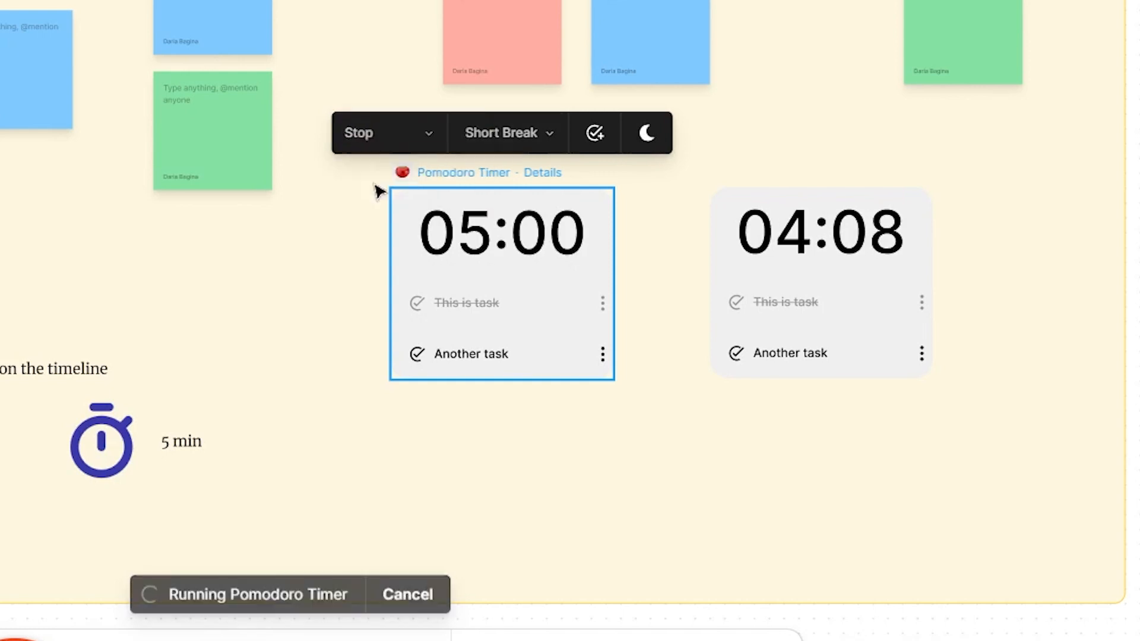
click(379, 128)
click(389, 106)
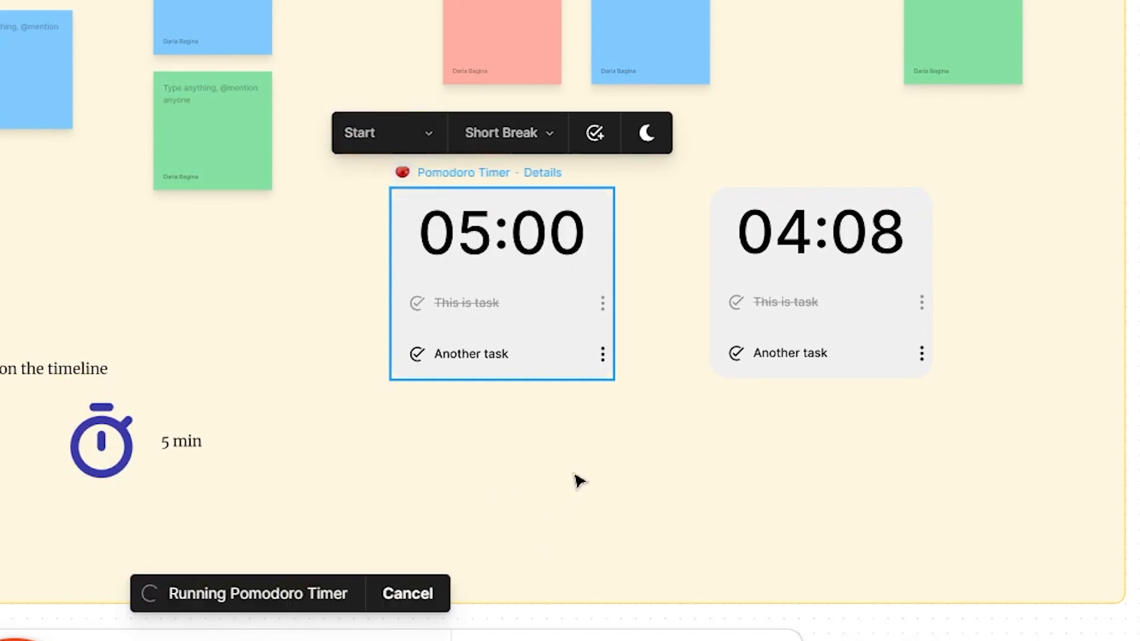
click(438, 131)
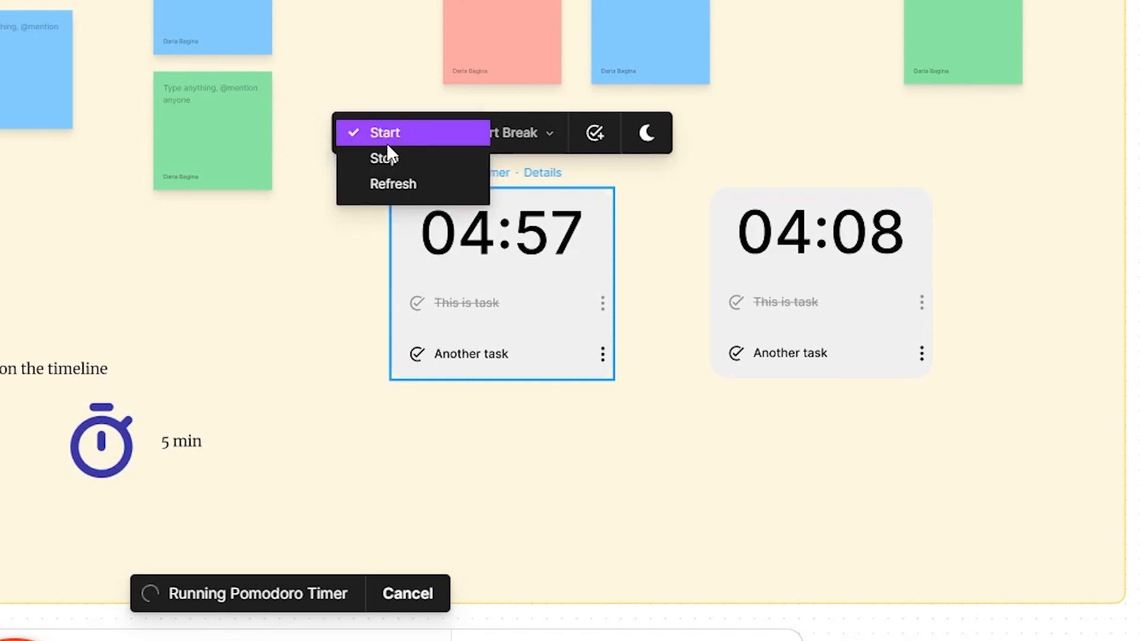
click(367, 166)
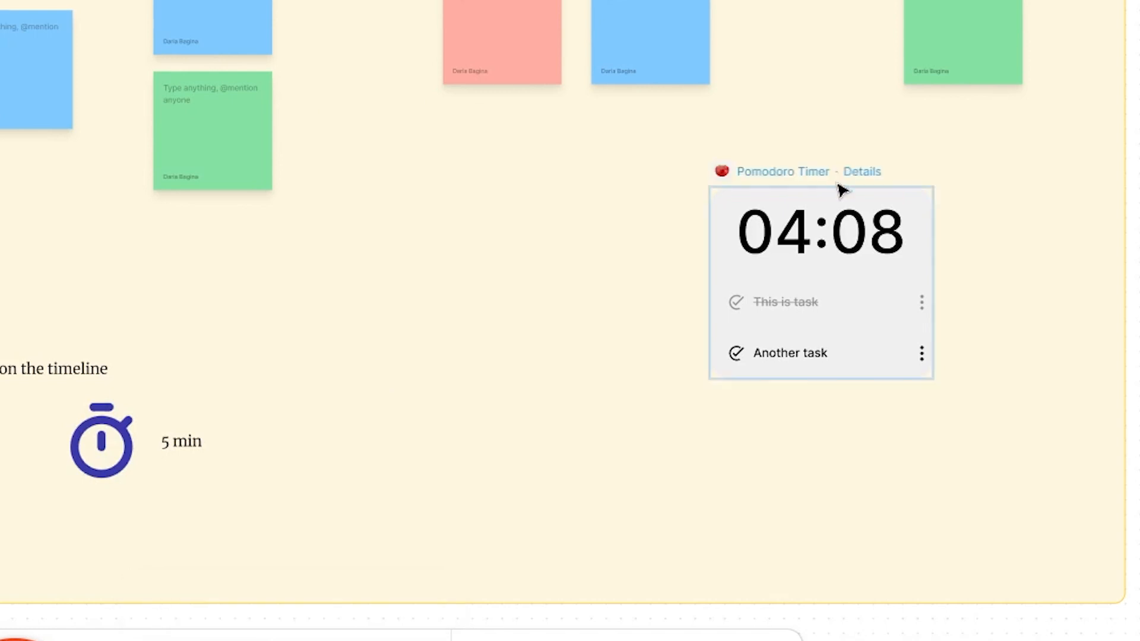
Switch the remaining Pomodoro Timer to Long Break, then to Pomodoro, and back to Short Break
click(838, 186)
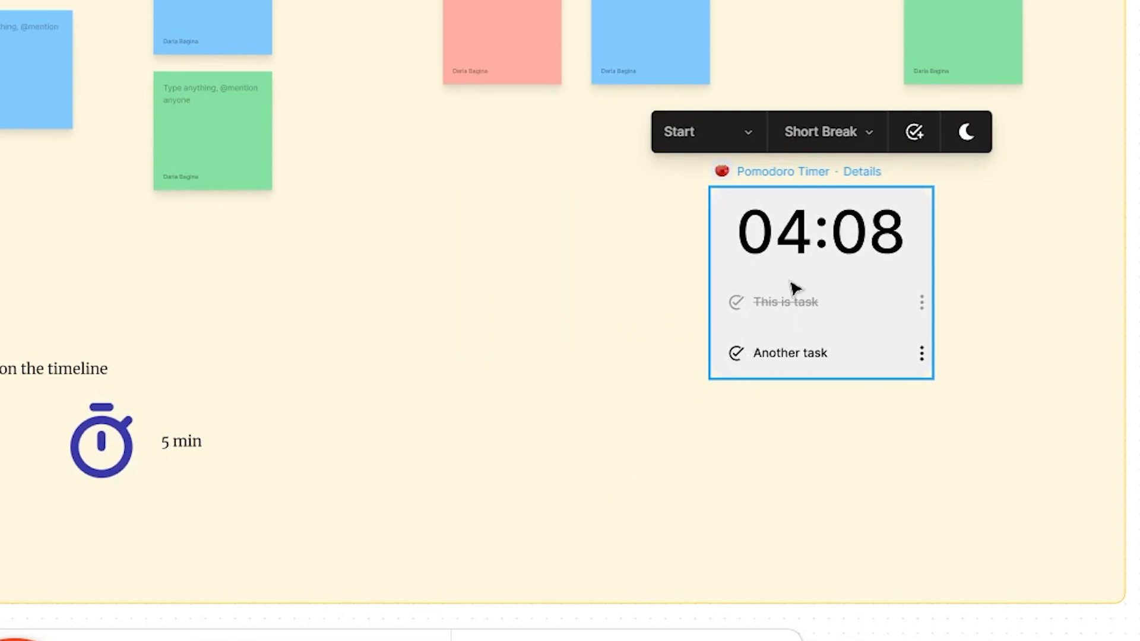
click(843, 143)
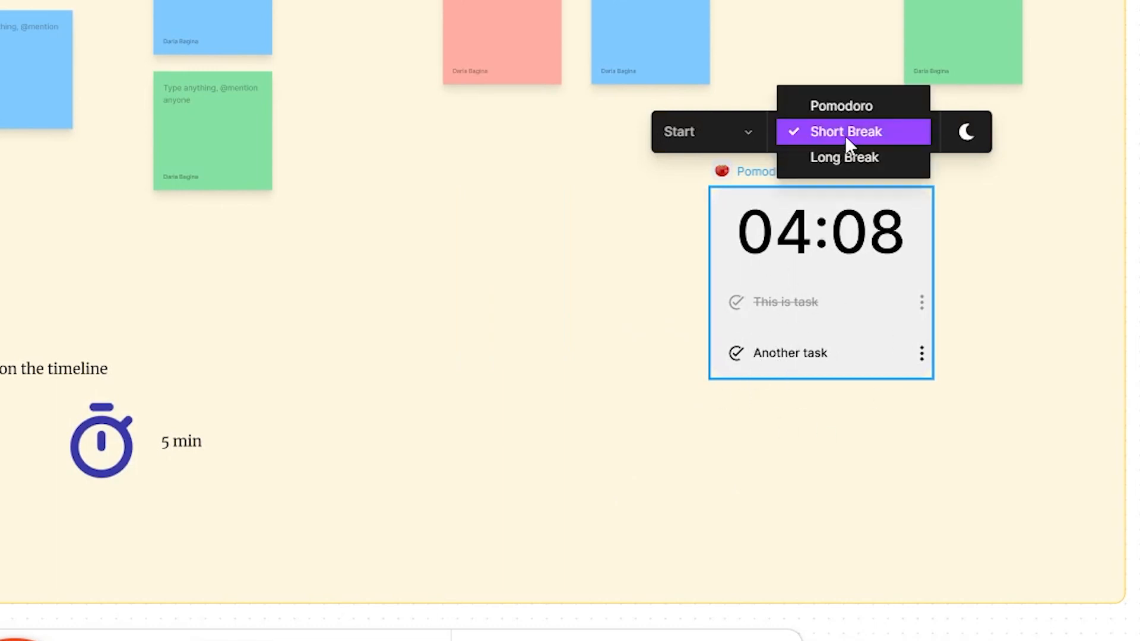
click(841, 155)
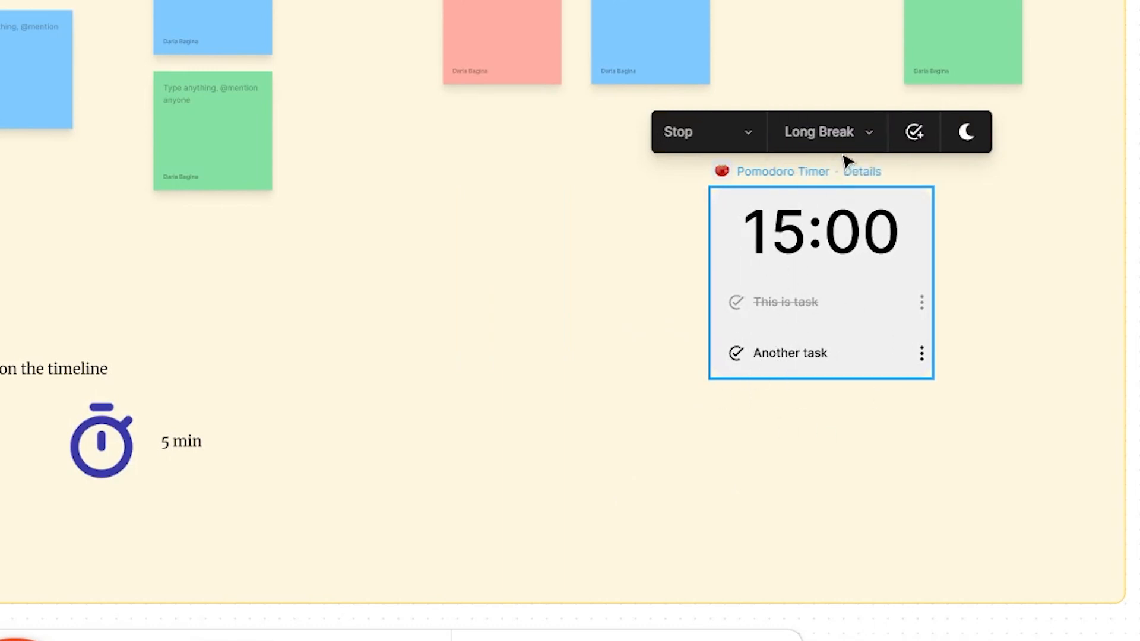
click(843, 128)
click(851, 81)
click(855, 127)
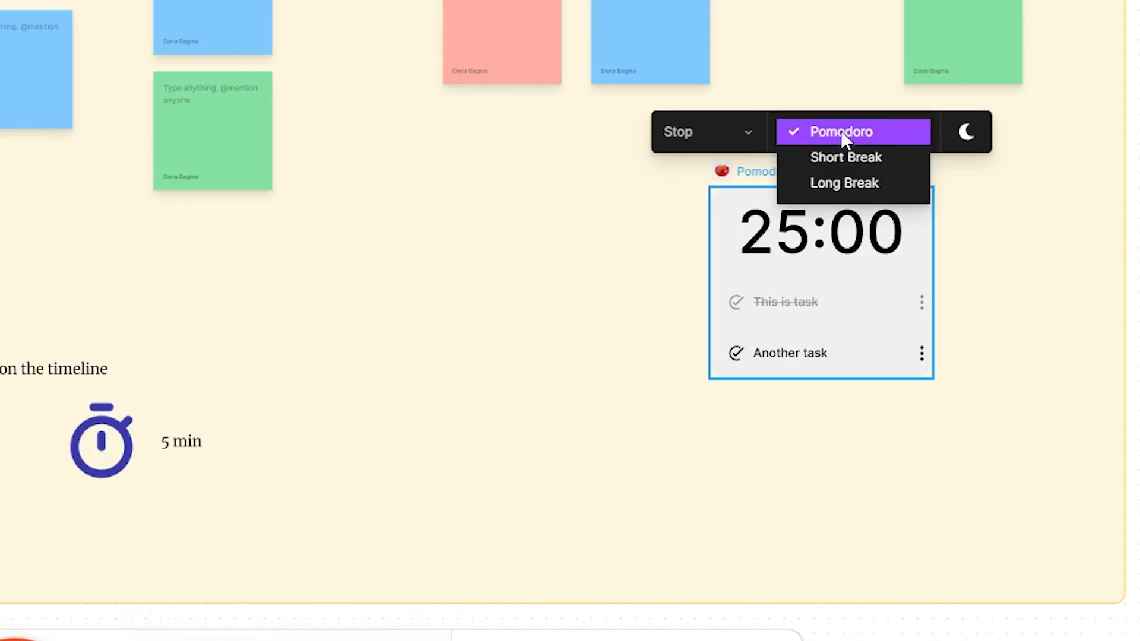
click(890, 158)
click(975, 490)
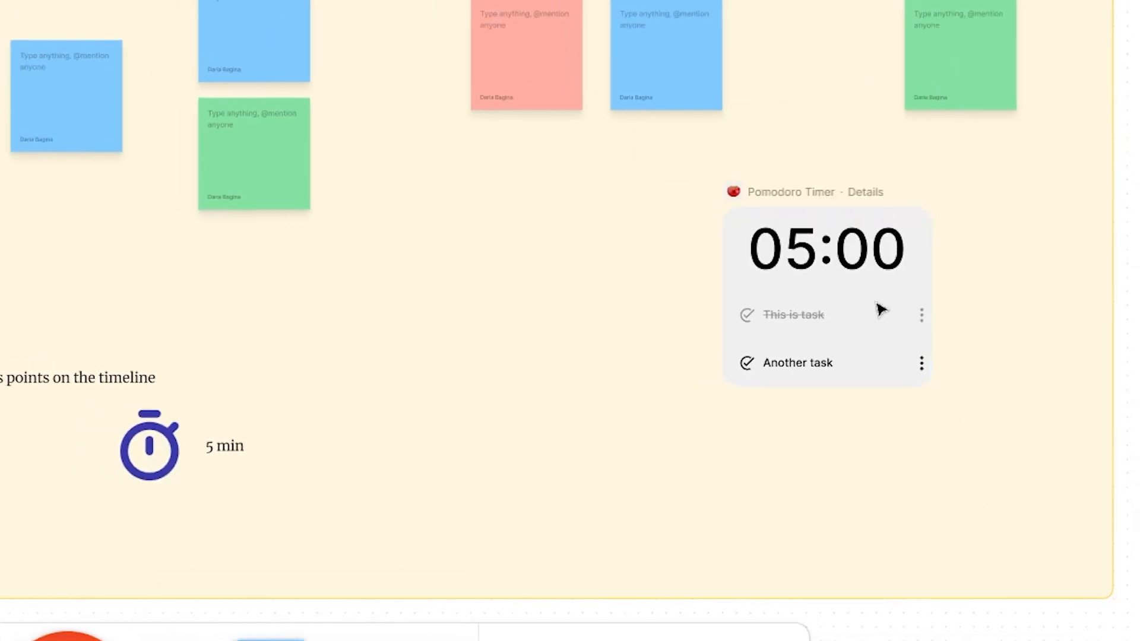
View the Pomodoro Timer widget's details and move the widget down to the empty area beside instruction 2
click(867, 214)
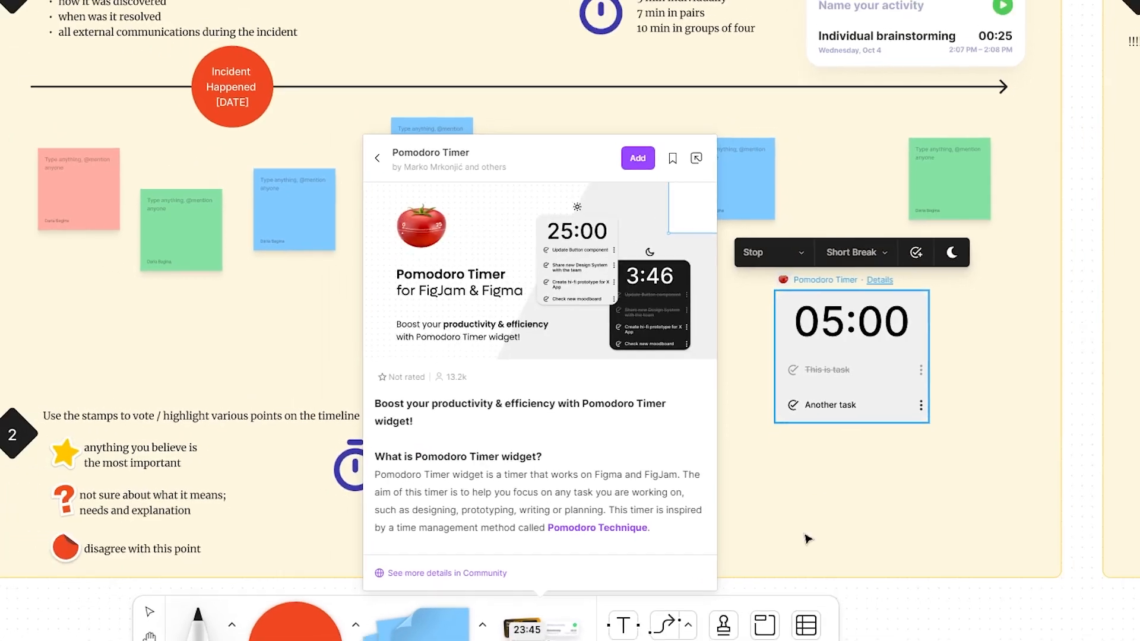
click(842, 506)
Select the coloured sticky notes along the timeline one after another, from the first red note to the second red one
click(240, 254)
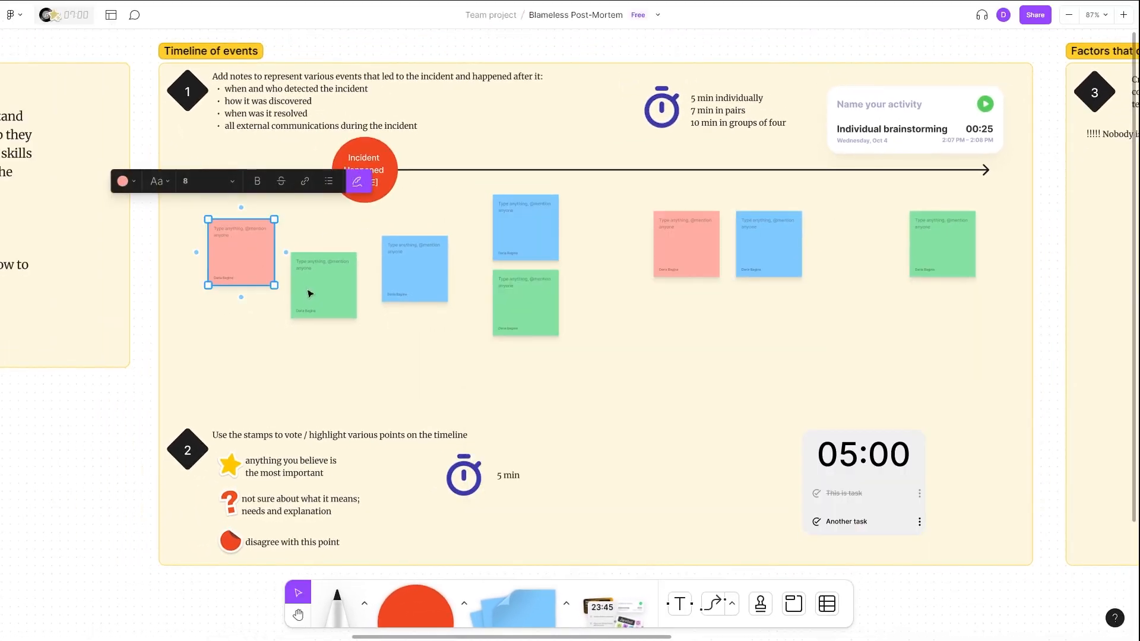
click(308, 287)
click(402, 257)
click(524, 234)
click(532, 306)
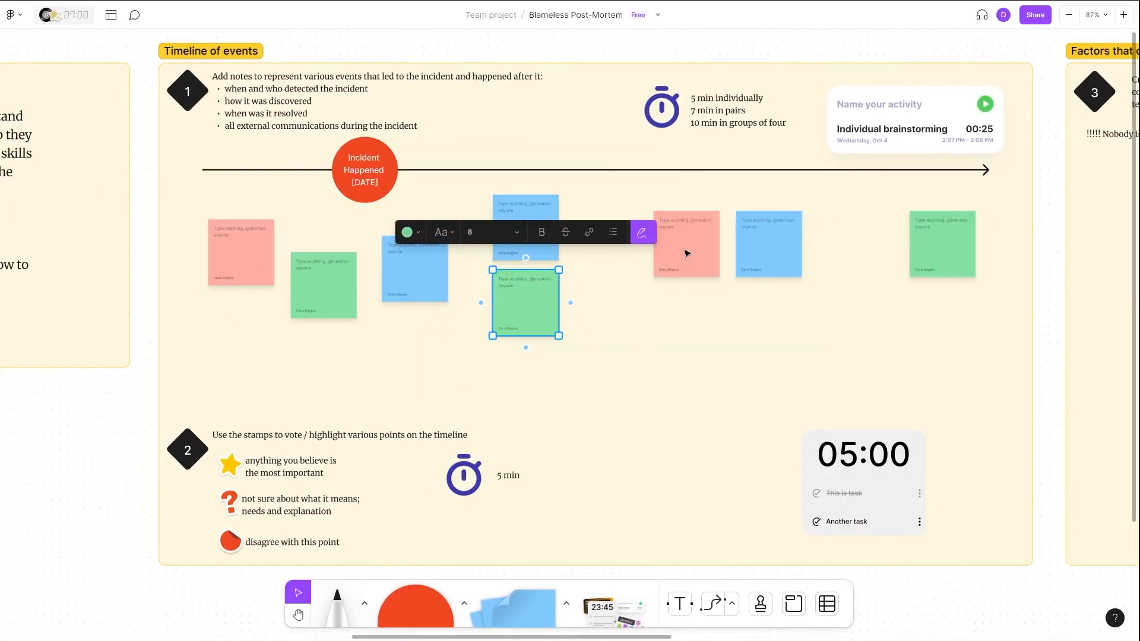
click(685, 251)
Add a pink sticky note between the stacked notes and the second red note, scaled down to match its neighbours
key(s)
click(599, 282)
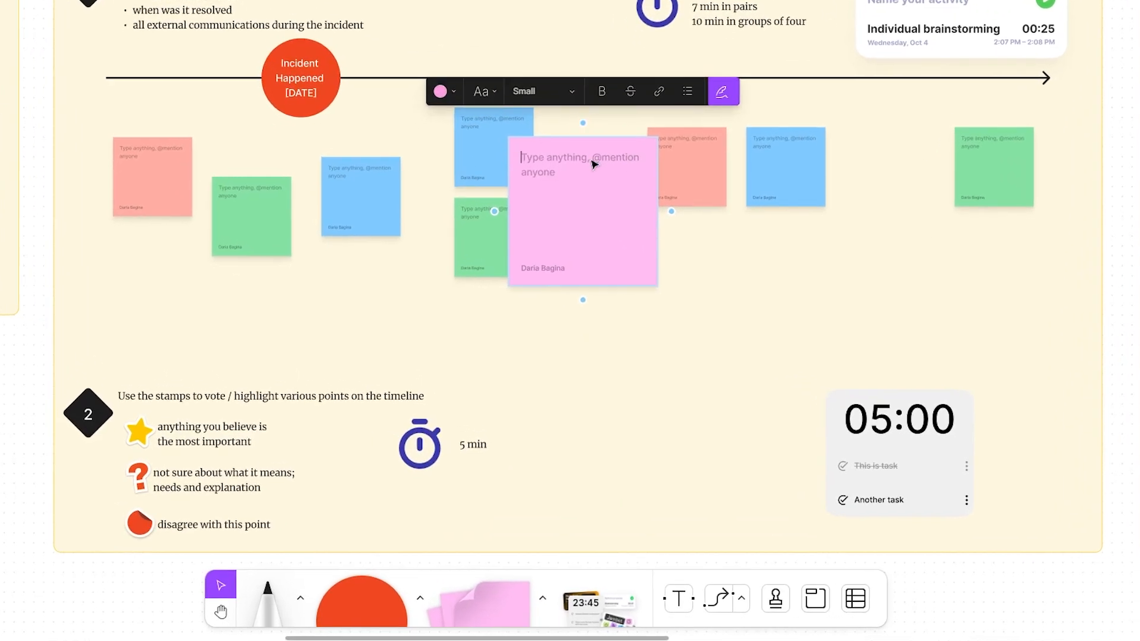
key(Escape)
drag(653, 283, 593, 167)
click(660, 307)
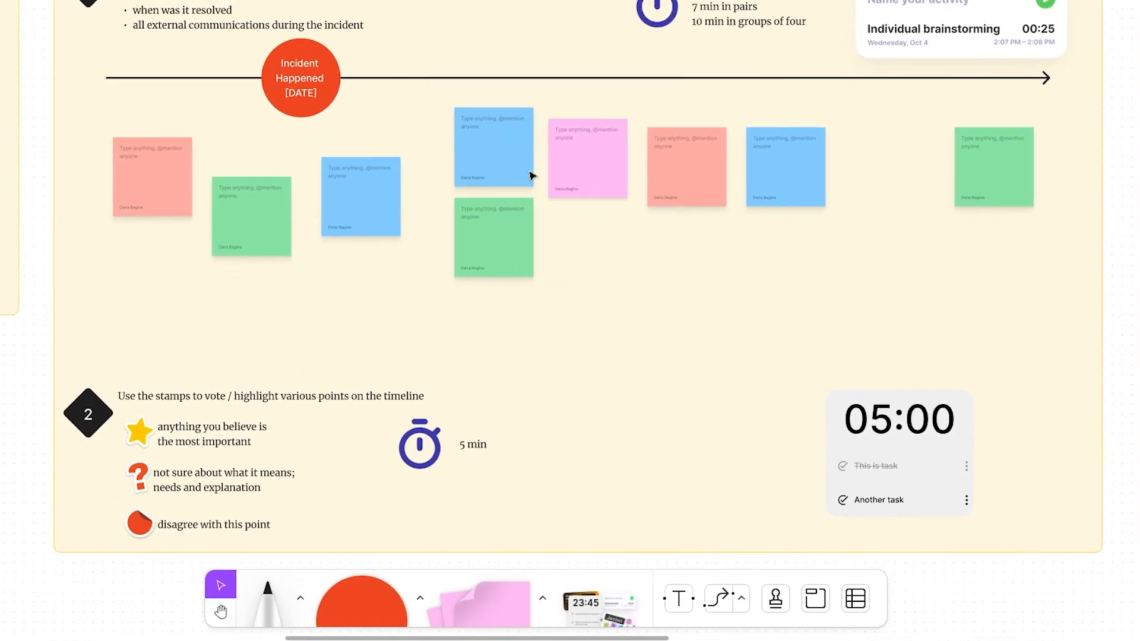
scroll(532, 176, up, 5)
click(563, 192)
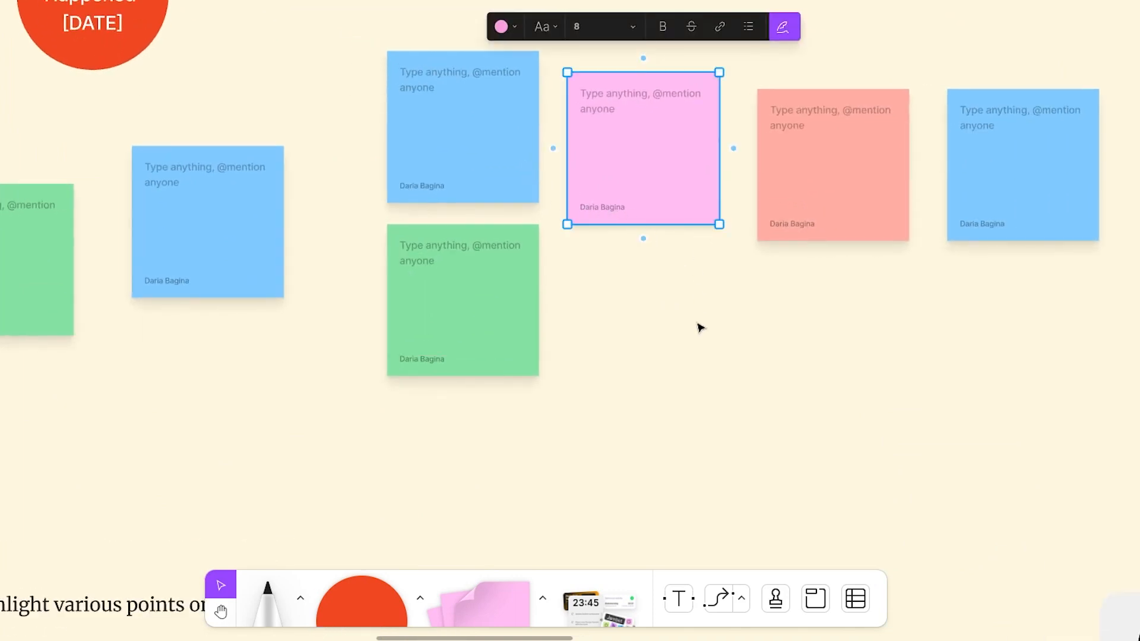
scroll(667, 324, down, 5)
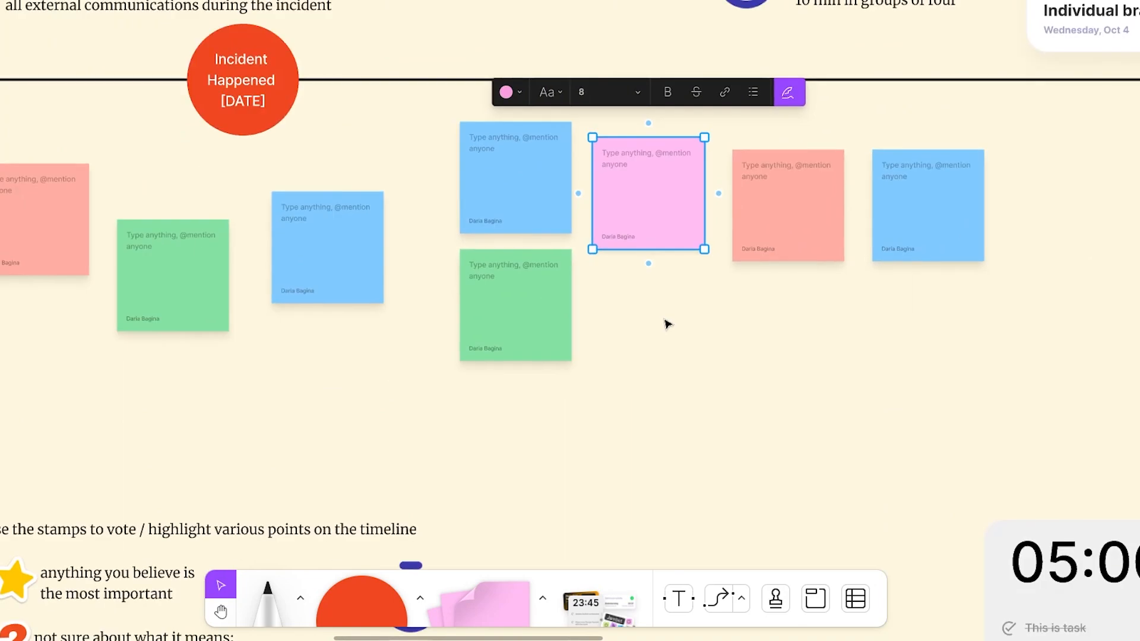
click(723, 377)
drag(735, 385, 641, 313)
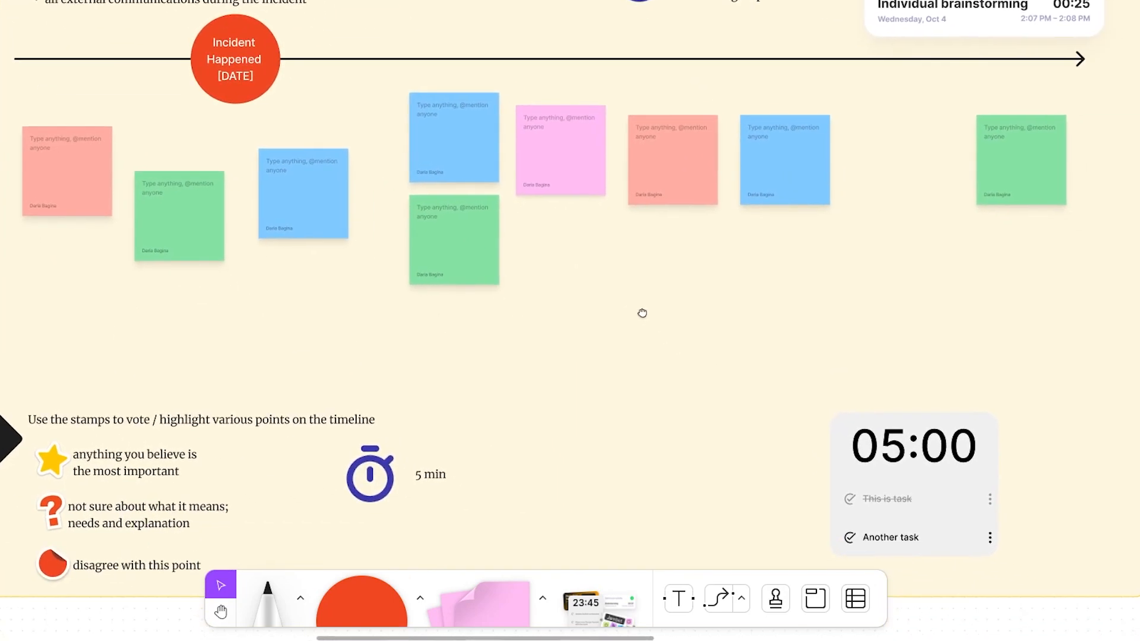
scroll(642, 316, down, 1)
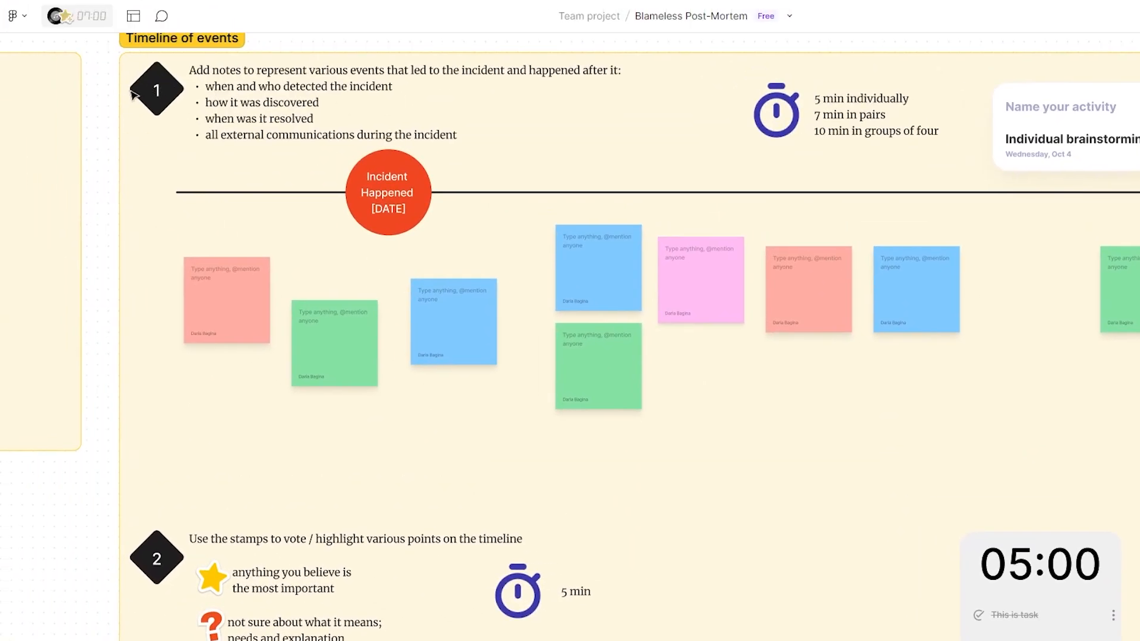
Review timeline instructions 1 and 2 by selecting their numbered markers, and point out the Stamp tool used for voting
click(153, 87)
click(797, 464)
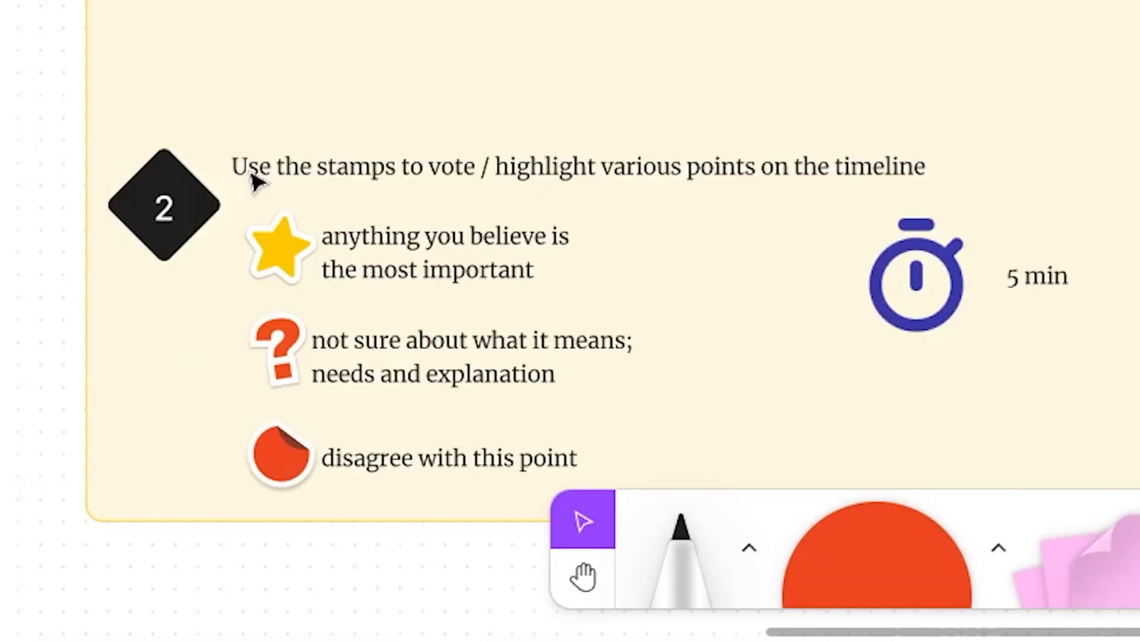
click(163, 197)
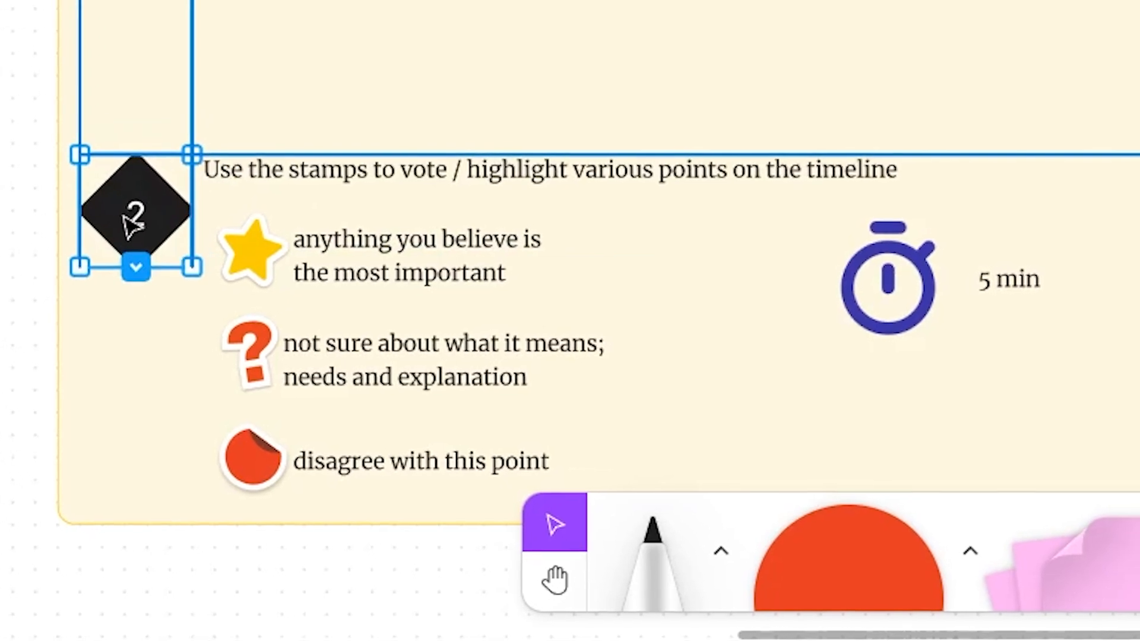
click(291, 189)
key(Escape)
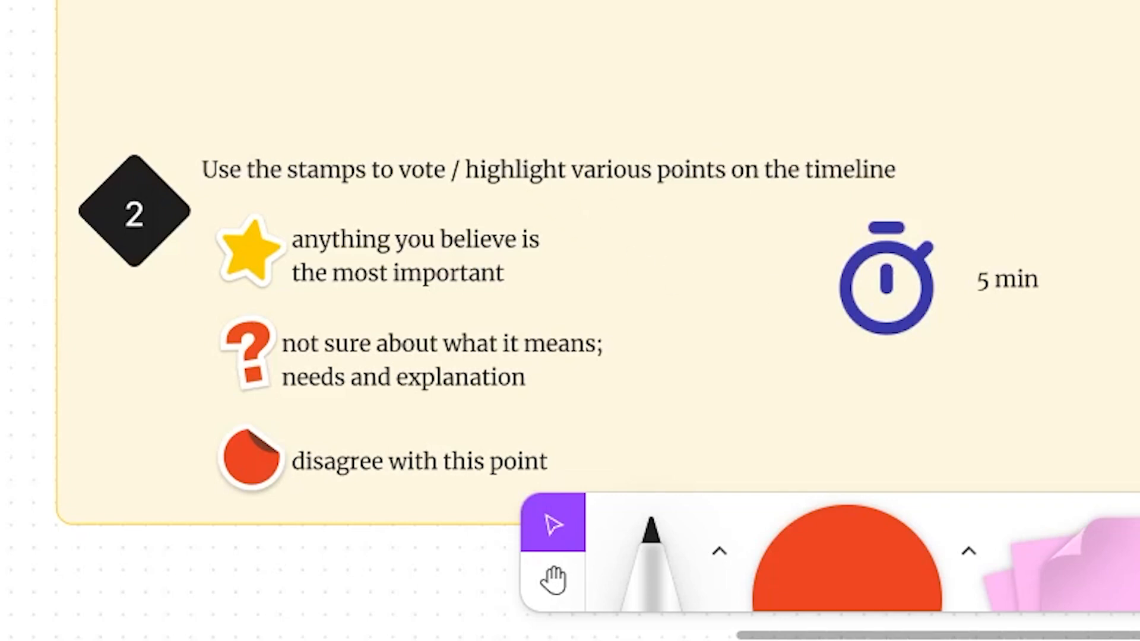
click(1005, 290)
drag(1127, 359, 861, 366)
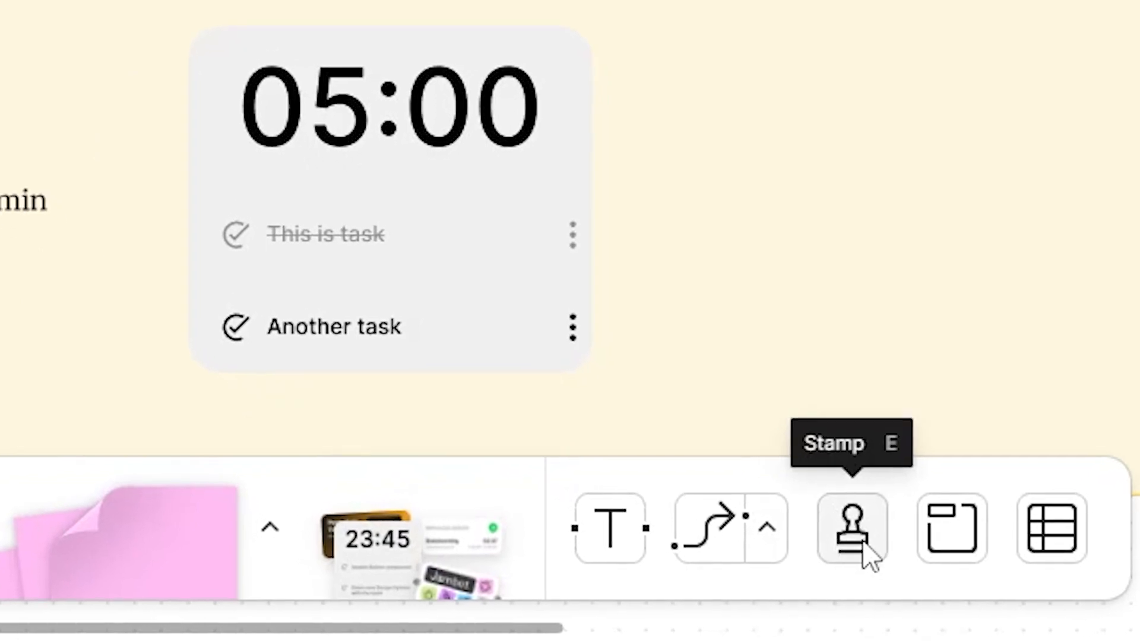
click(864, 545)
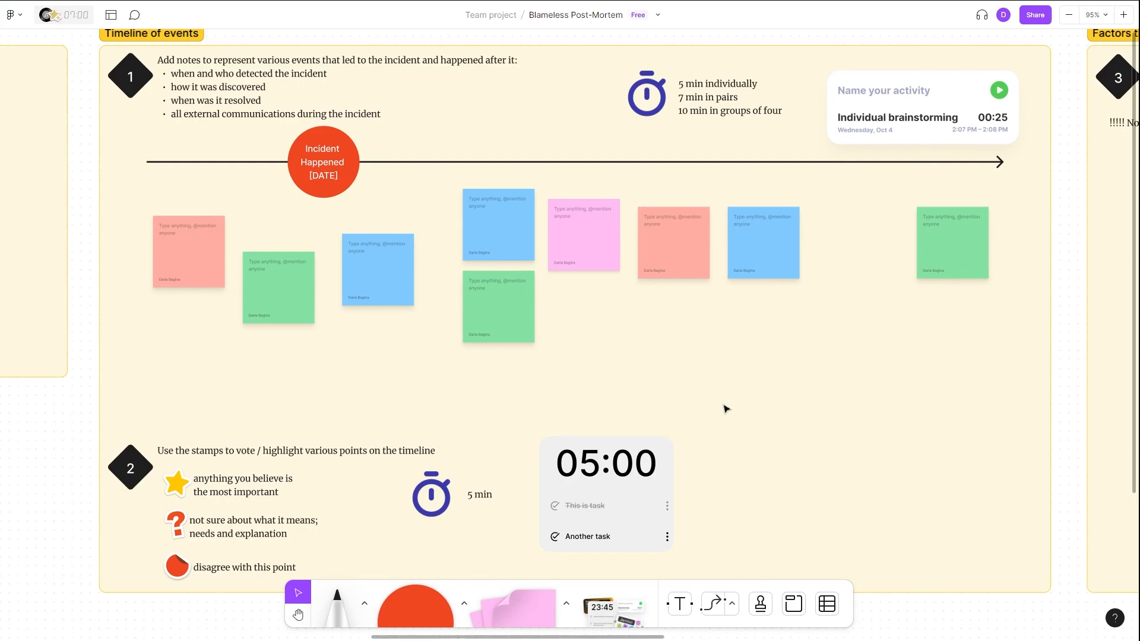
Place star stamps on the timeline notes: two on the first red, one each on the first blue, second red and last green
key(e)
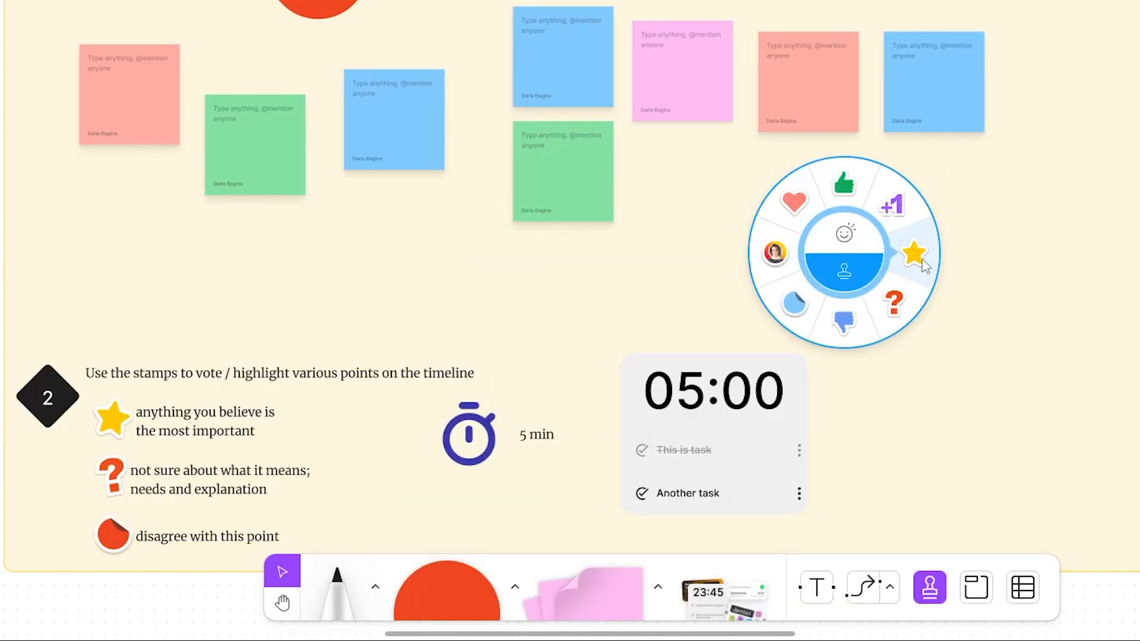
click(914, 254)
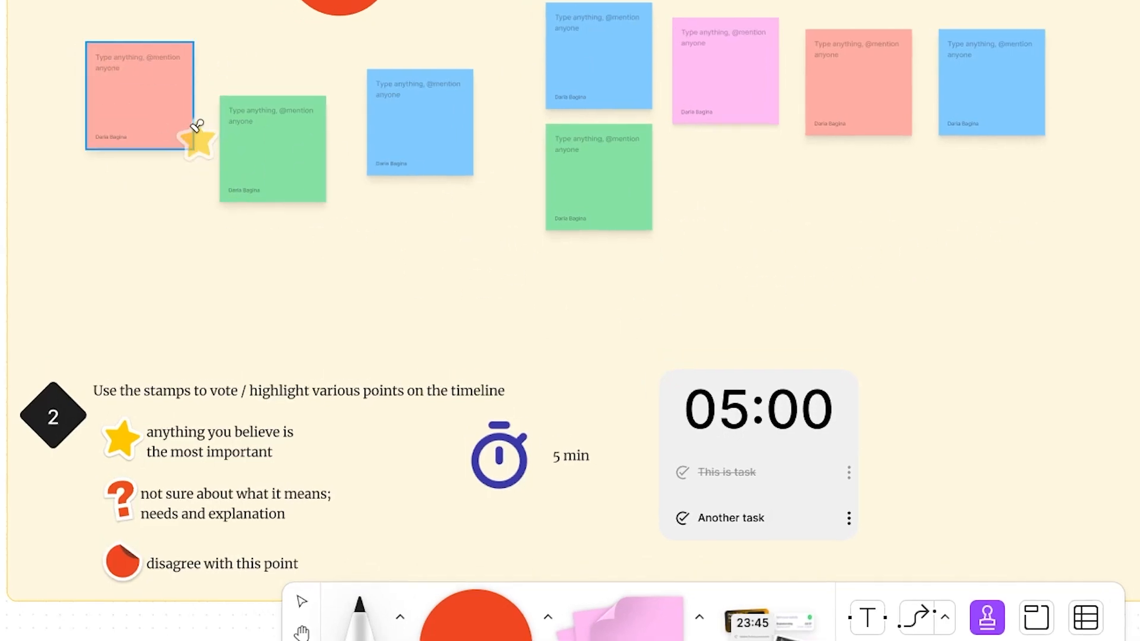
click(154, 123)
click(224, 177)
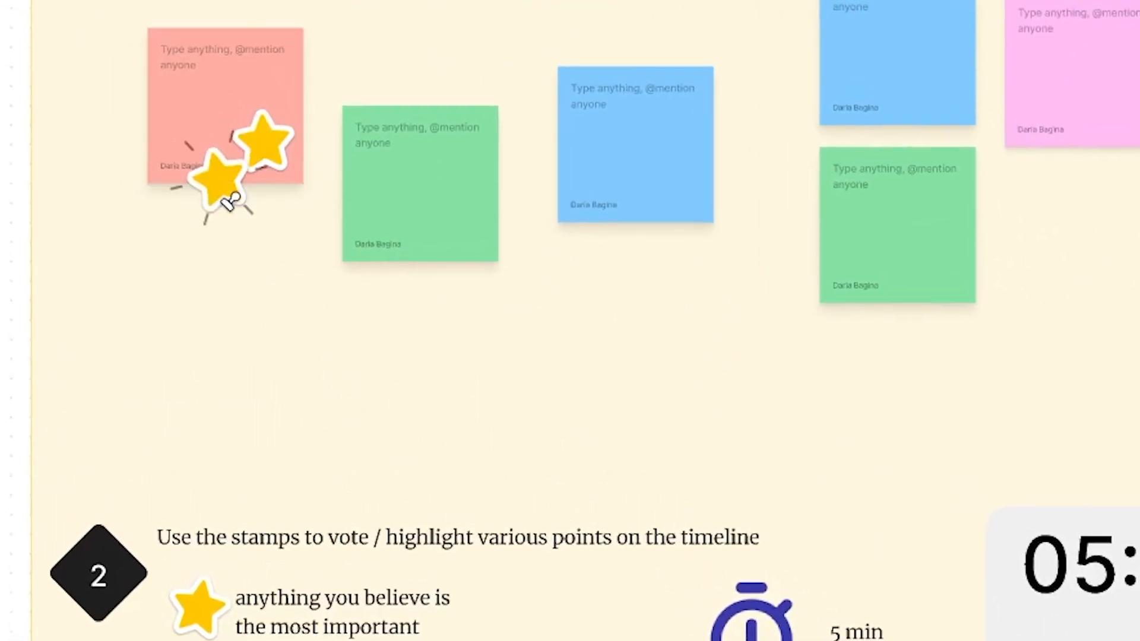
click(715, 138)
click(996, 245)
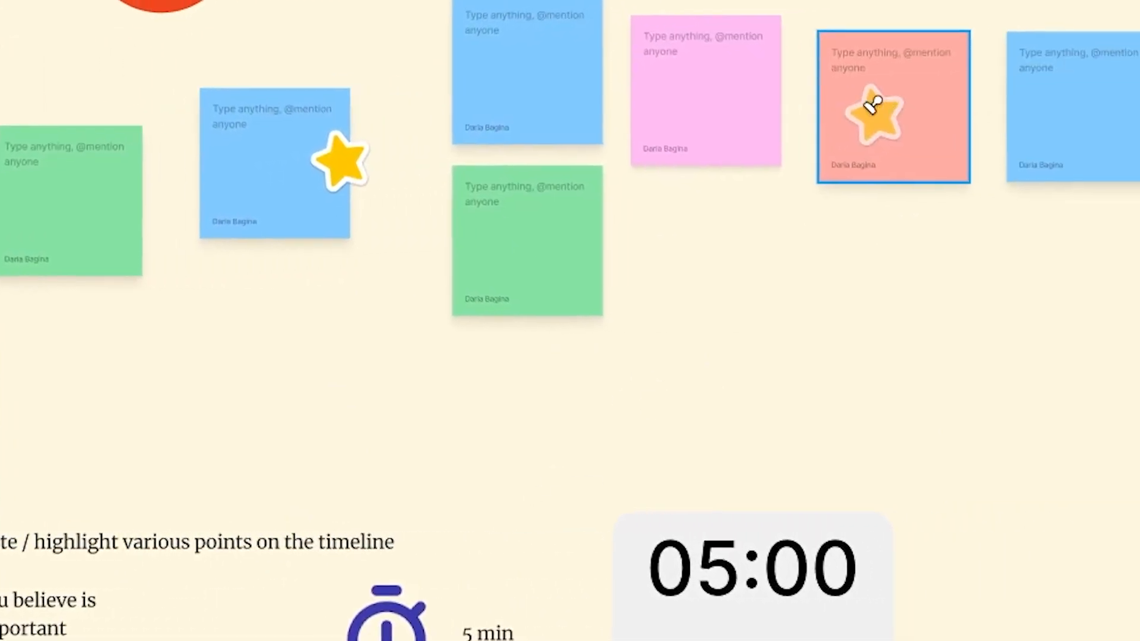
click(1031, 112)
click(1073, 132)
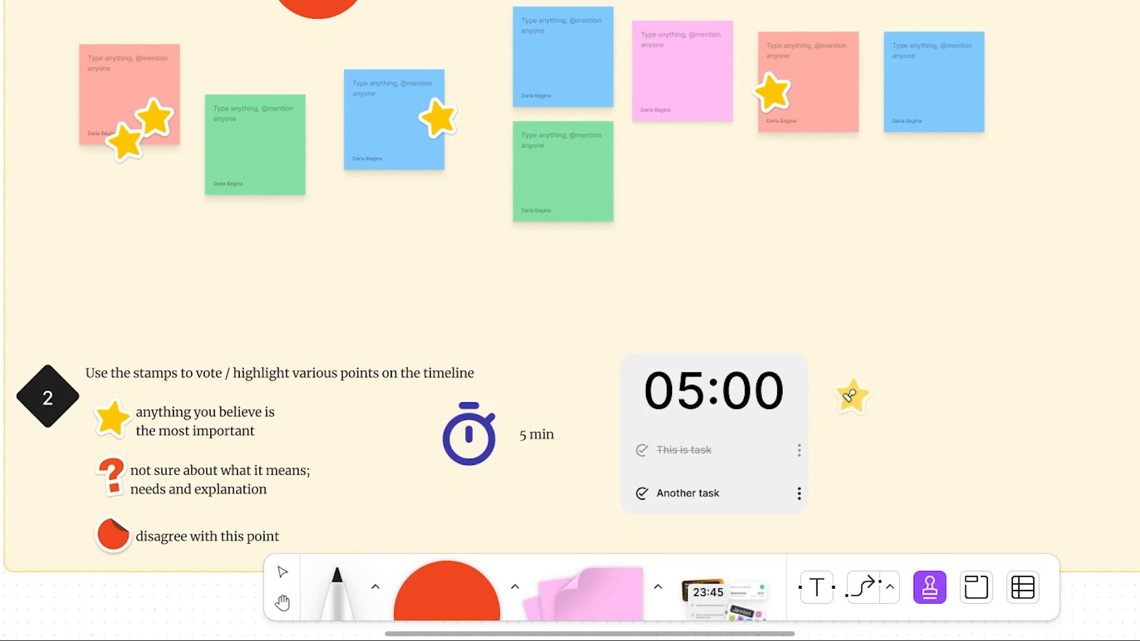
Place three question mark stamps on the pink note and two on the upper blue note of the stacked pair
key(e)
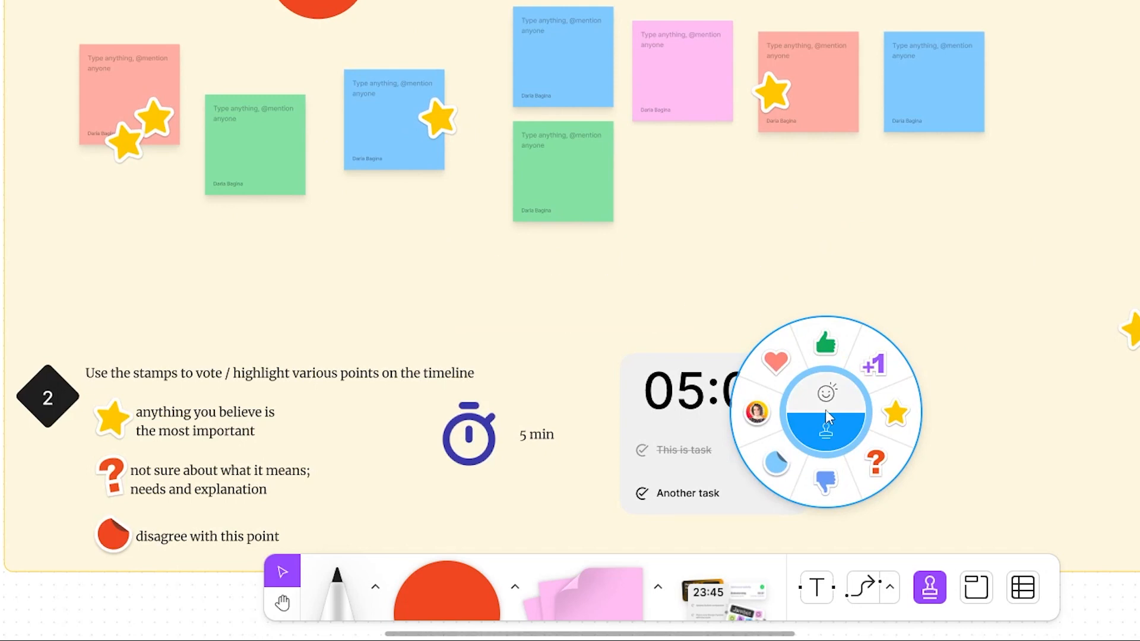
click(875, 463)
click(717, 101)
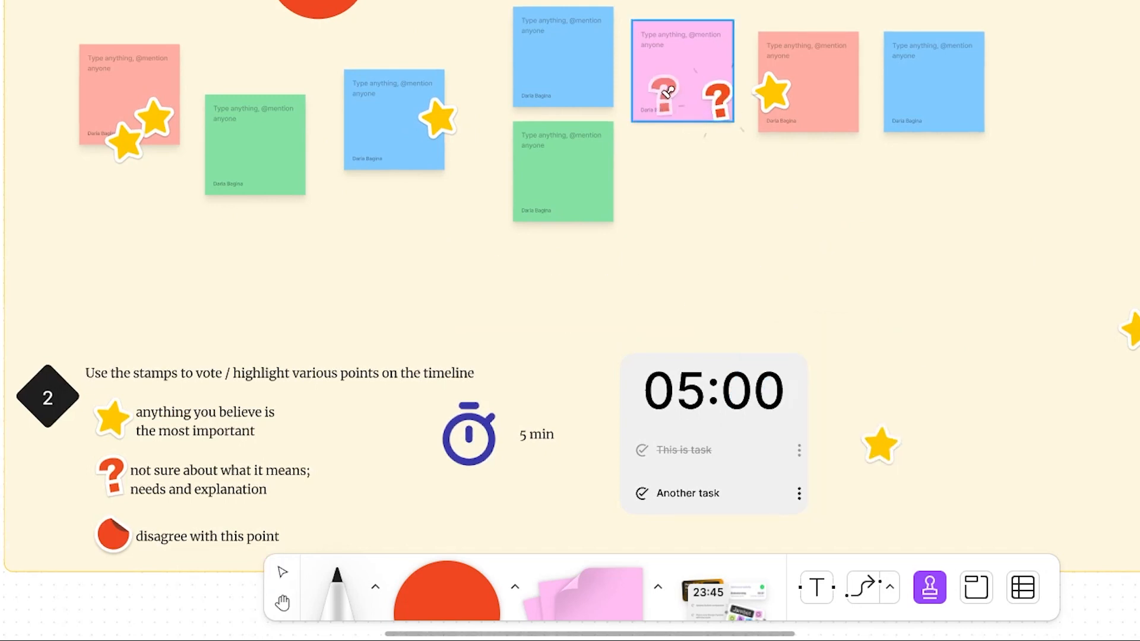
click(661, 98)
click(720, 24)
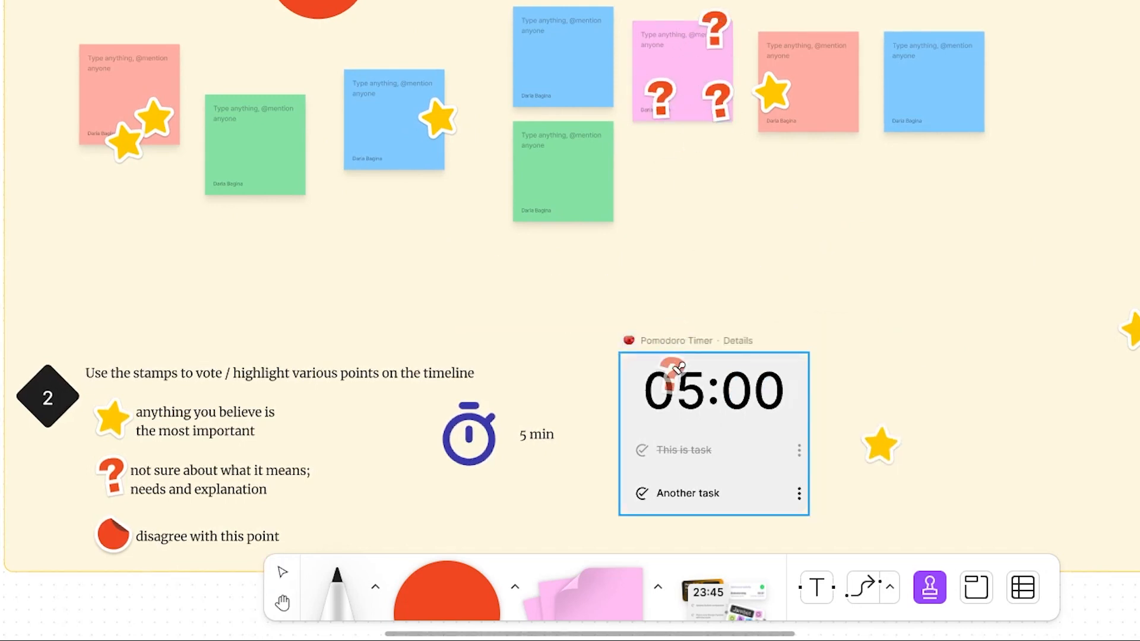
click(514, 75)
click(609, 81)
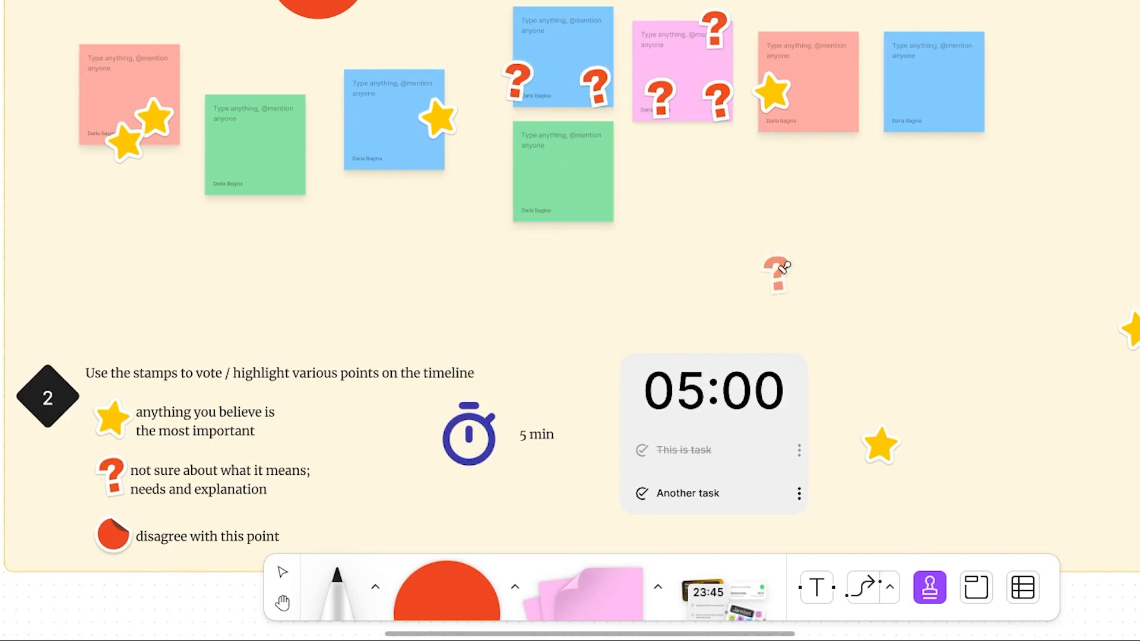
Stamp a blue dot on the first green note and a thumbs-down on the last blue note
key(e)
click(728, 311)
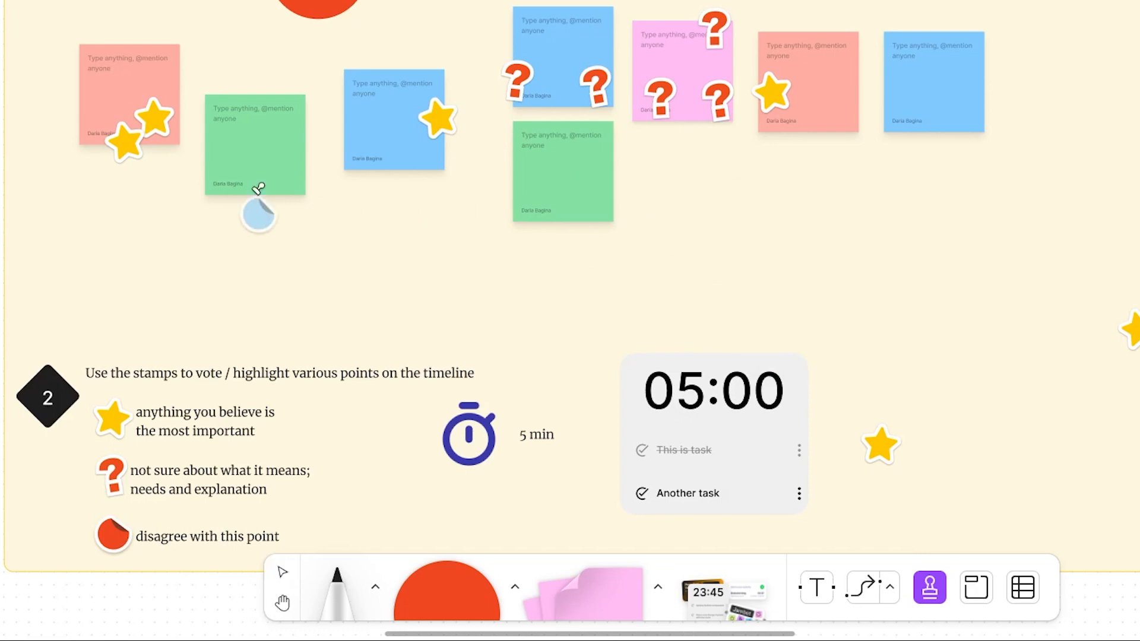
click(304, 181)
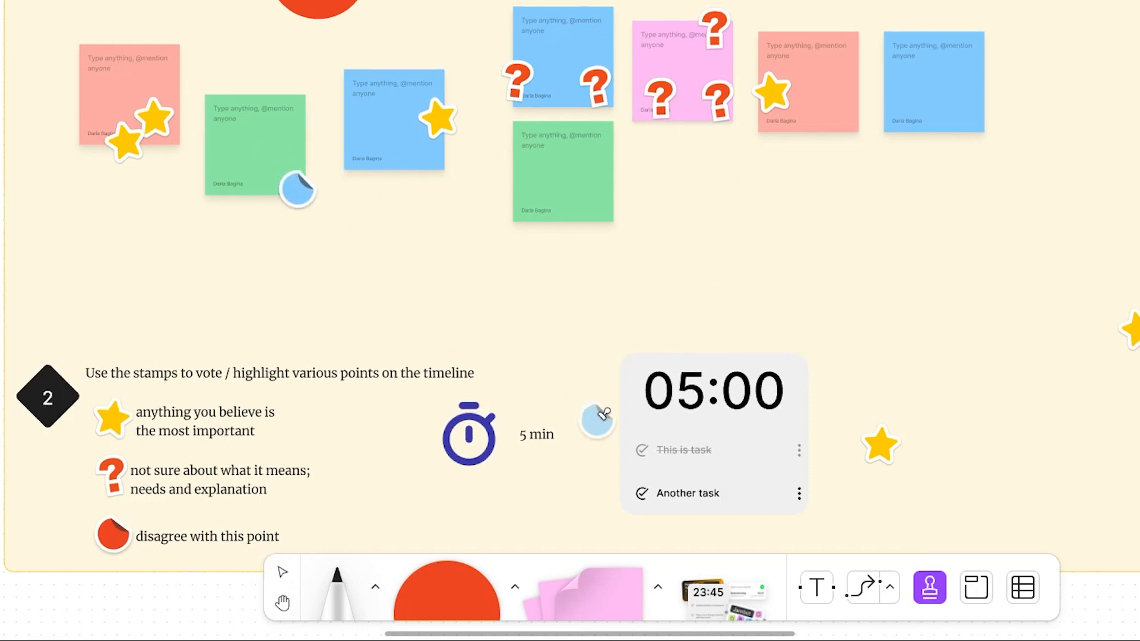
key(e)
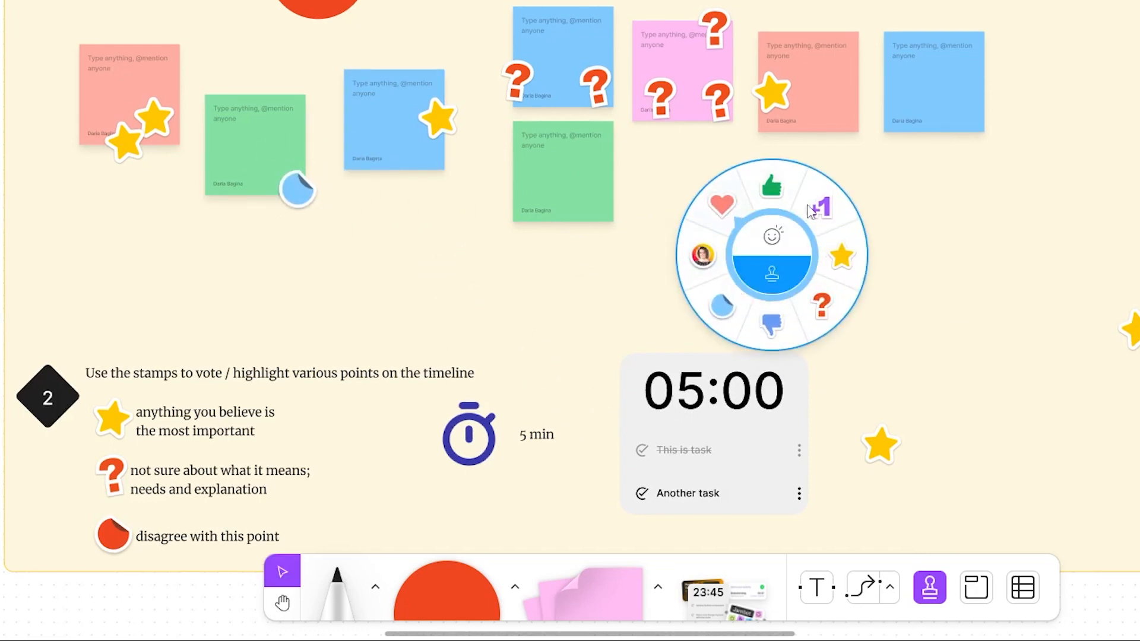
click(773, 336)
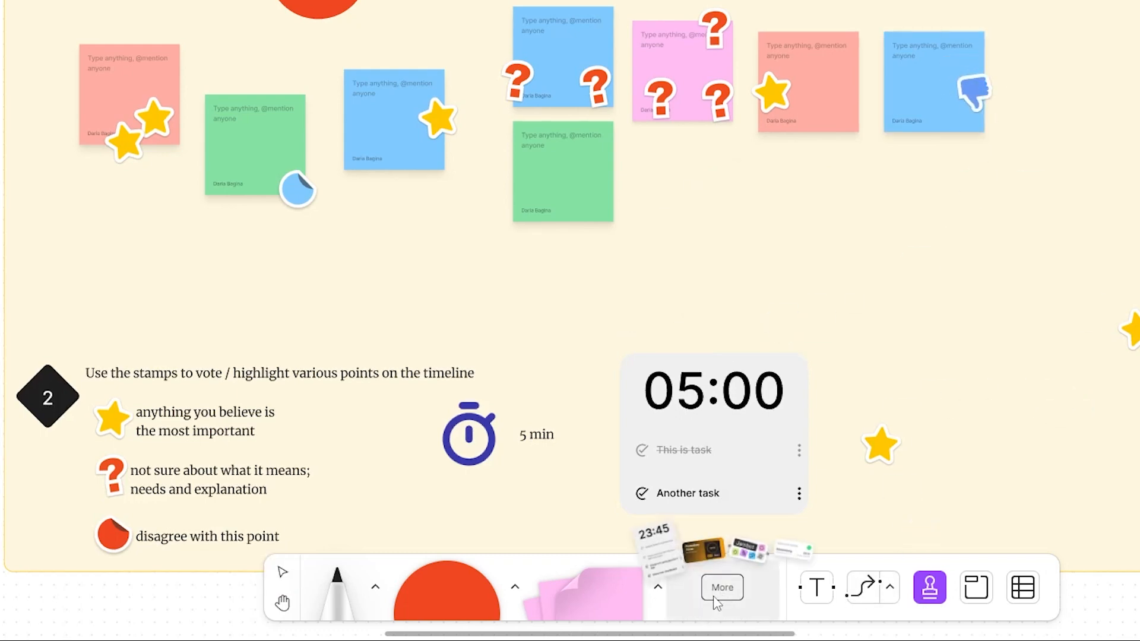
Insert the Edit here sticker from the Gnarly library and move it to the empty area below the last blue note
click(721, 593)
click(584, 110)
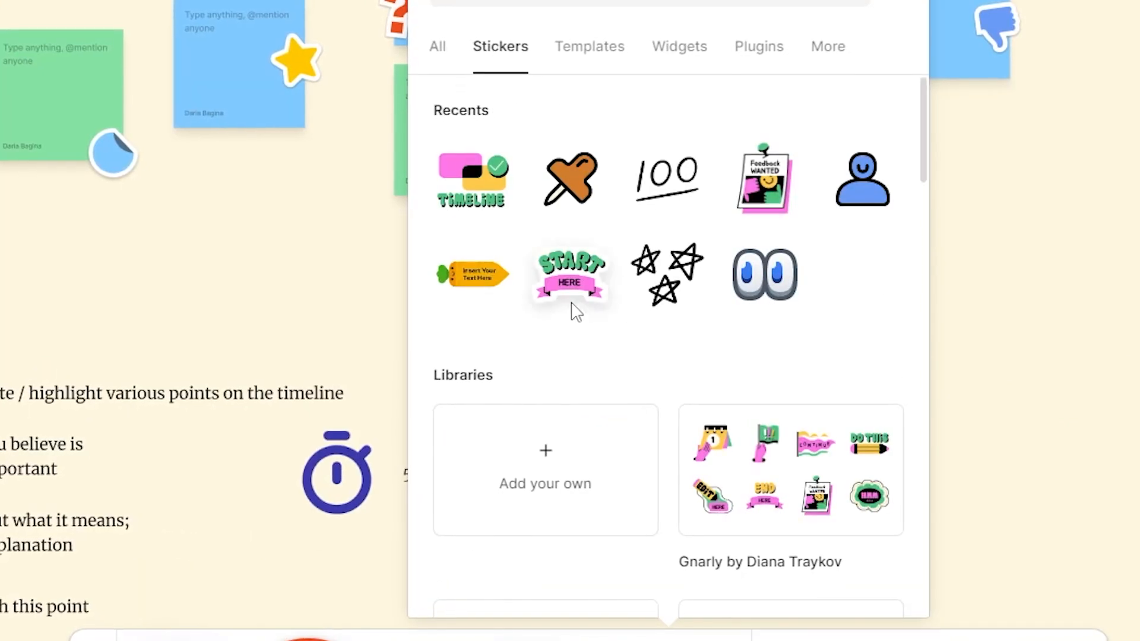
scroll(577, 308, down, 5)
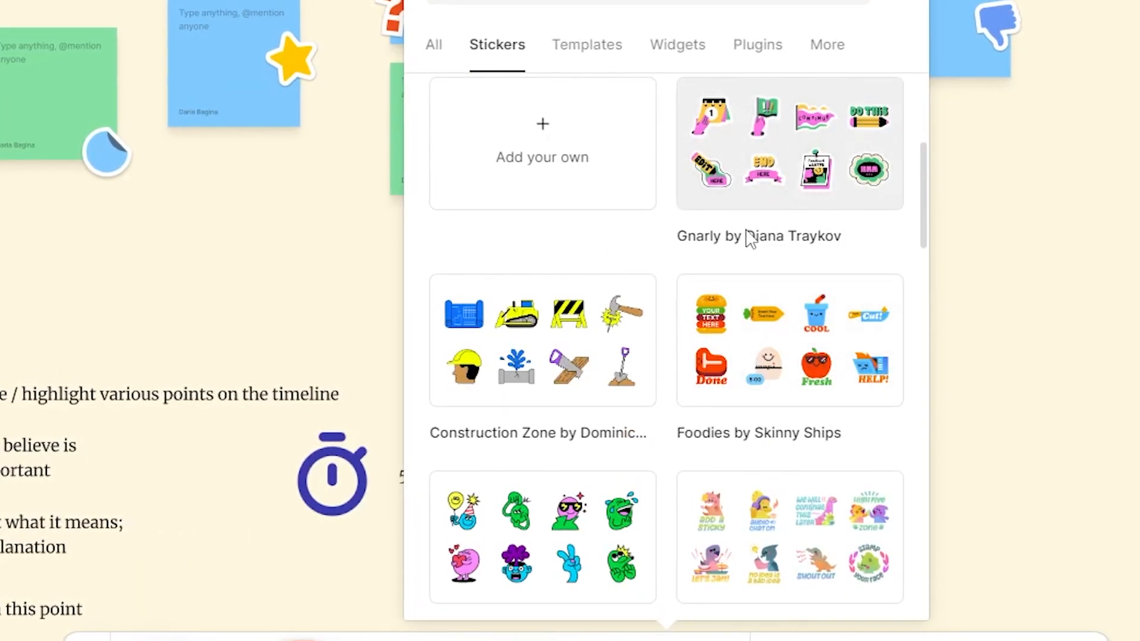
click(760, 178)
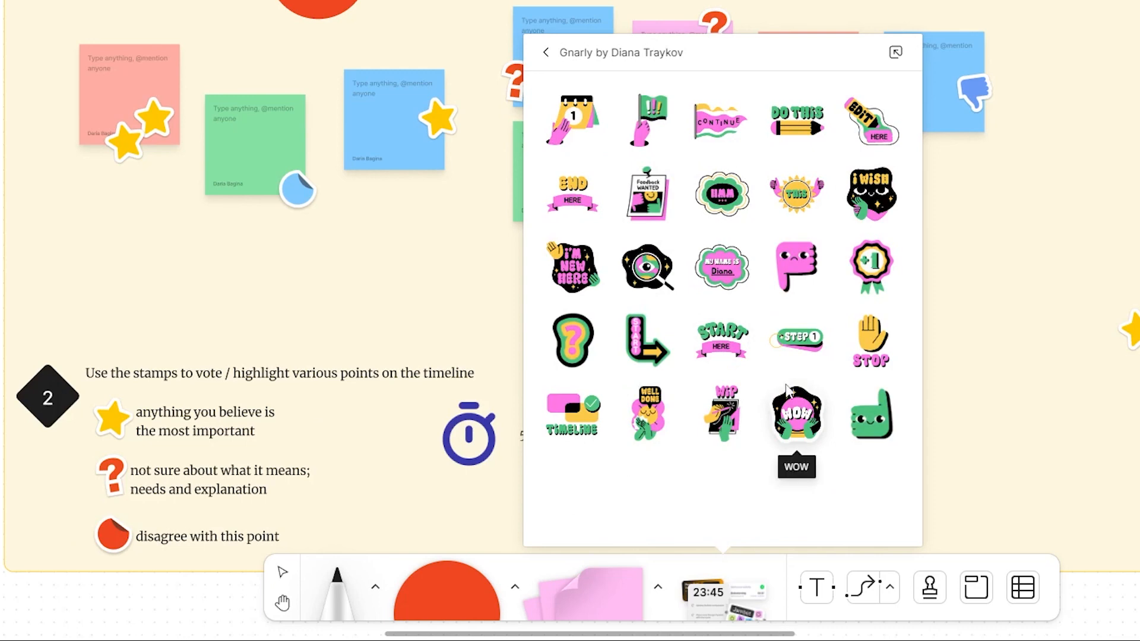
click(871, 122)
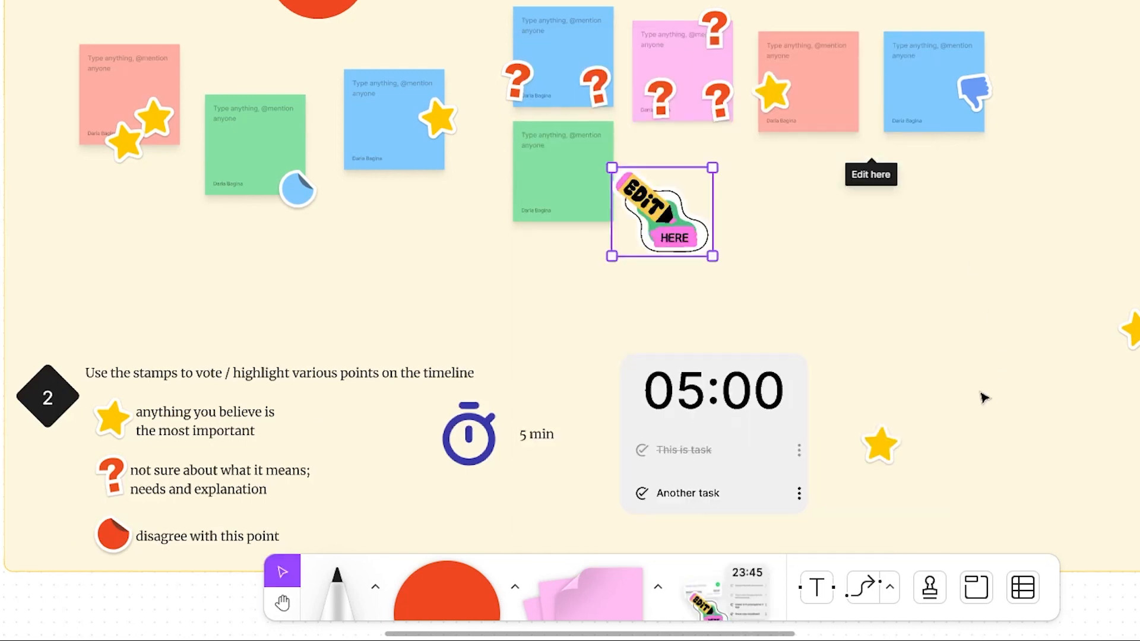
click(926, 362)
drag(708, 243, 990, 347)
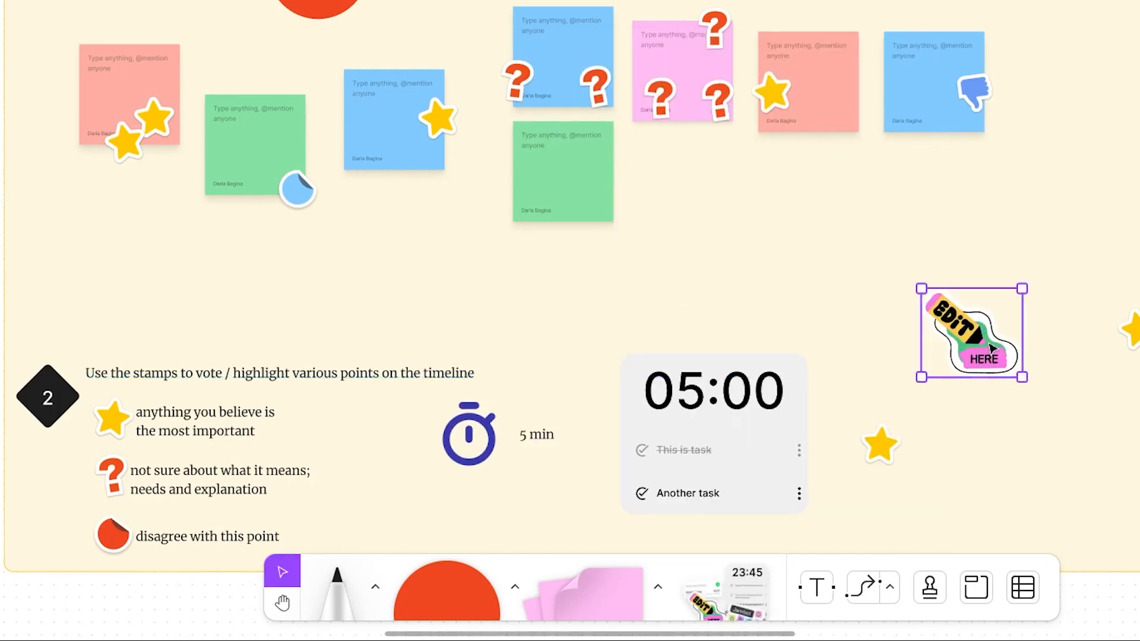
Delete the Edit here sticker from the timeline section
click(1079, 439)
click(984, 353)
click(850, 376)
click(967, 347)
key(Delete)
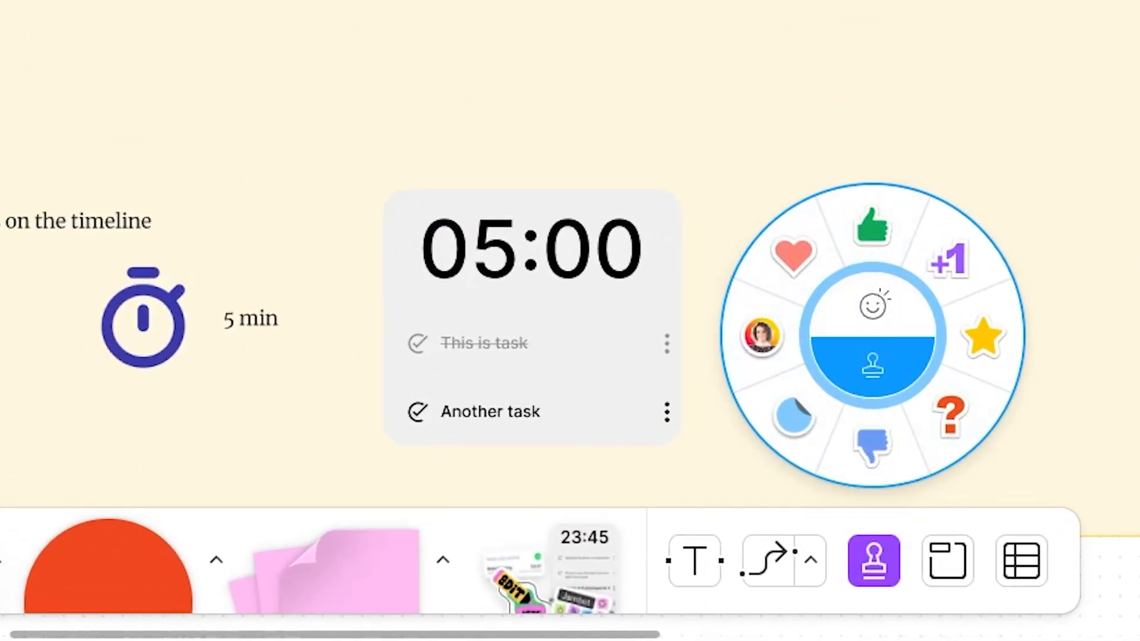
Review the Factors that contributed to the incident section, selecting its exclamation-marked rule and the markers for instructions 3 and 5
click(604, 41)
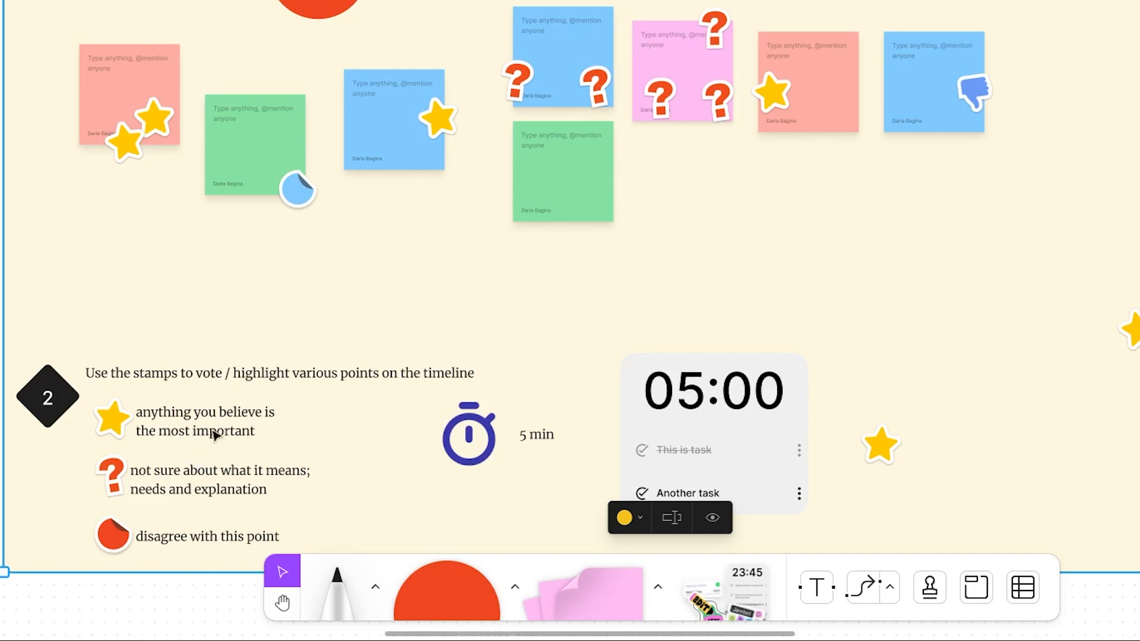
click(870, 252)
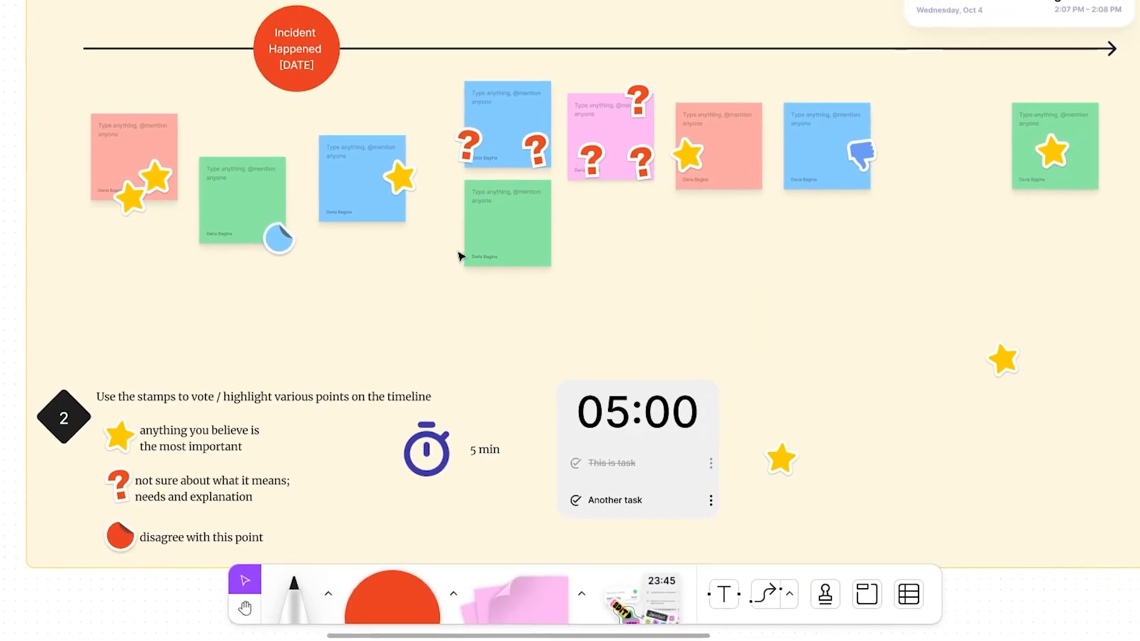
drag(1036, 303, 0, 290)
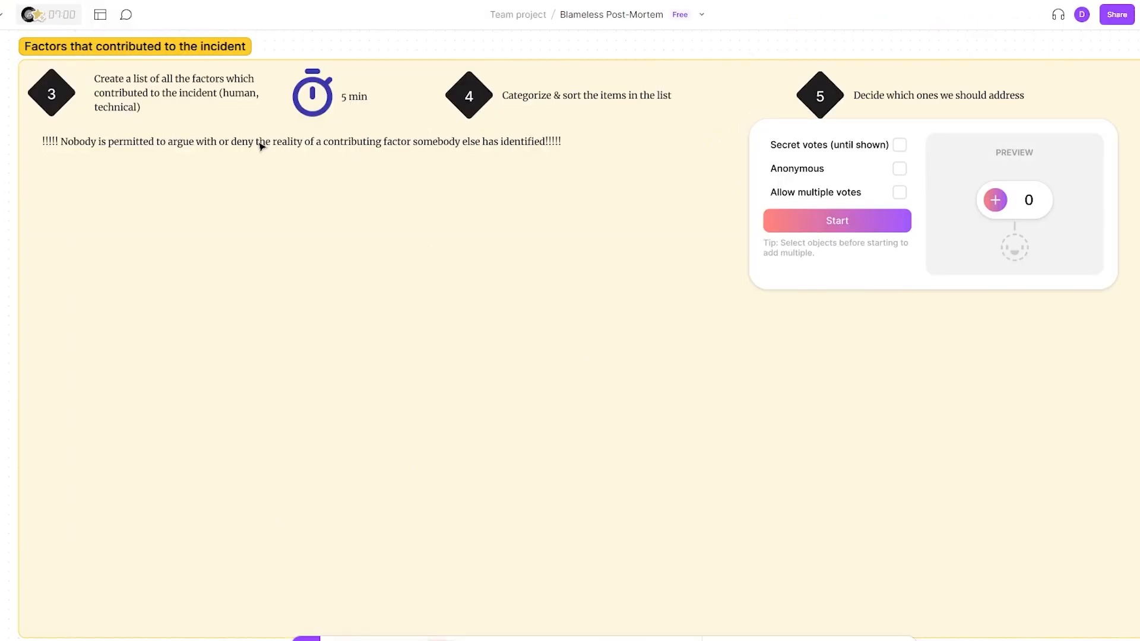
click(204, 144)
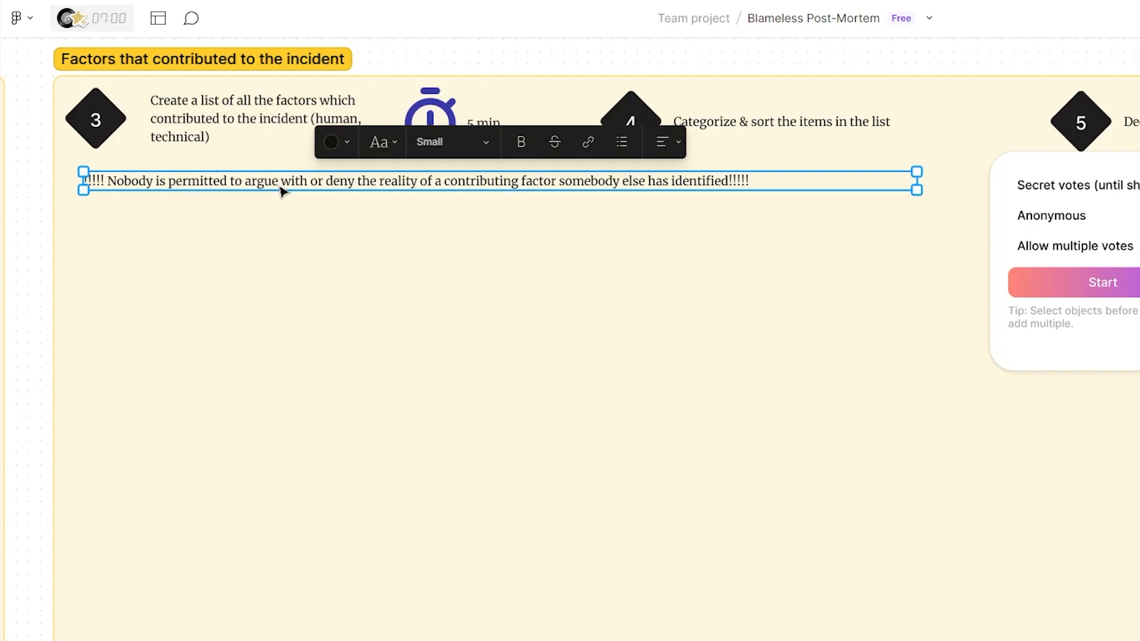
click(99, 123)
click(1080, 121)
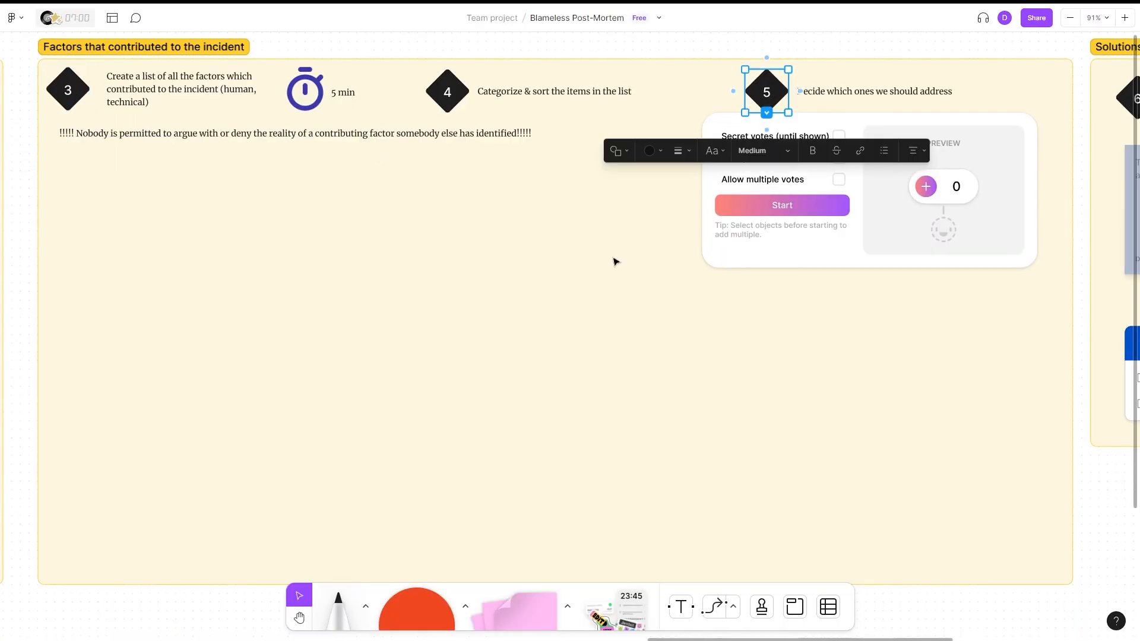
click(864, 362)
Add five sticky notes in two rows under the rule in the Factors section: three pink, one green and one blue
click(539, 623)
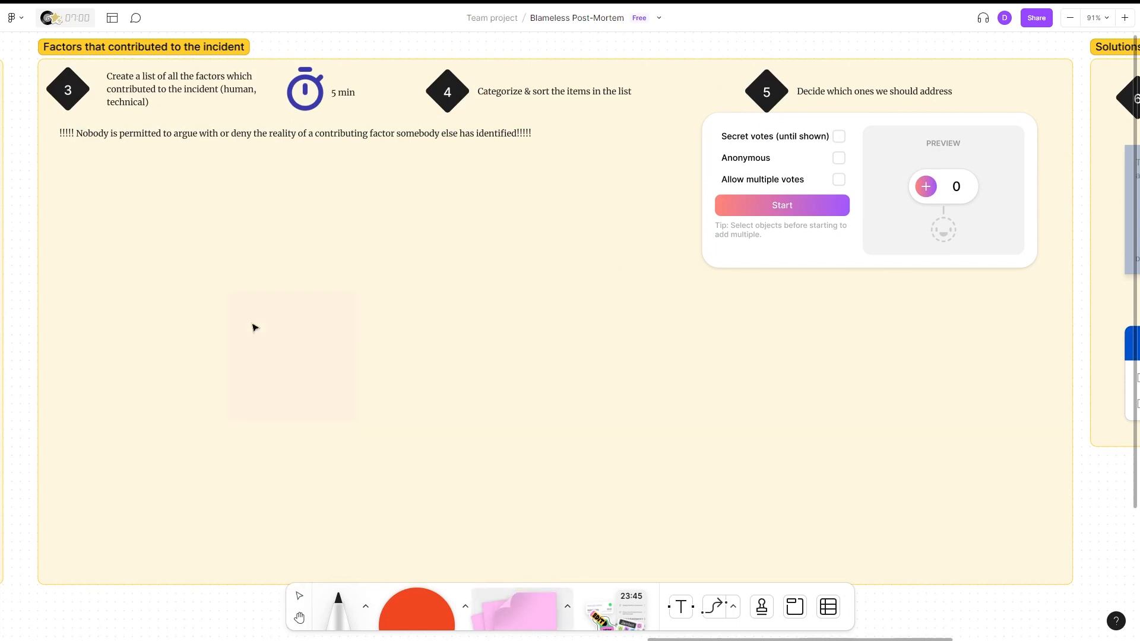
click(146, 251)
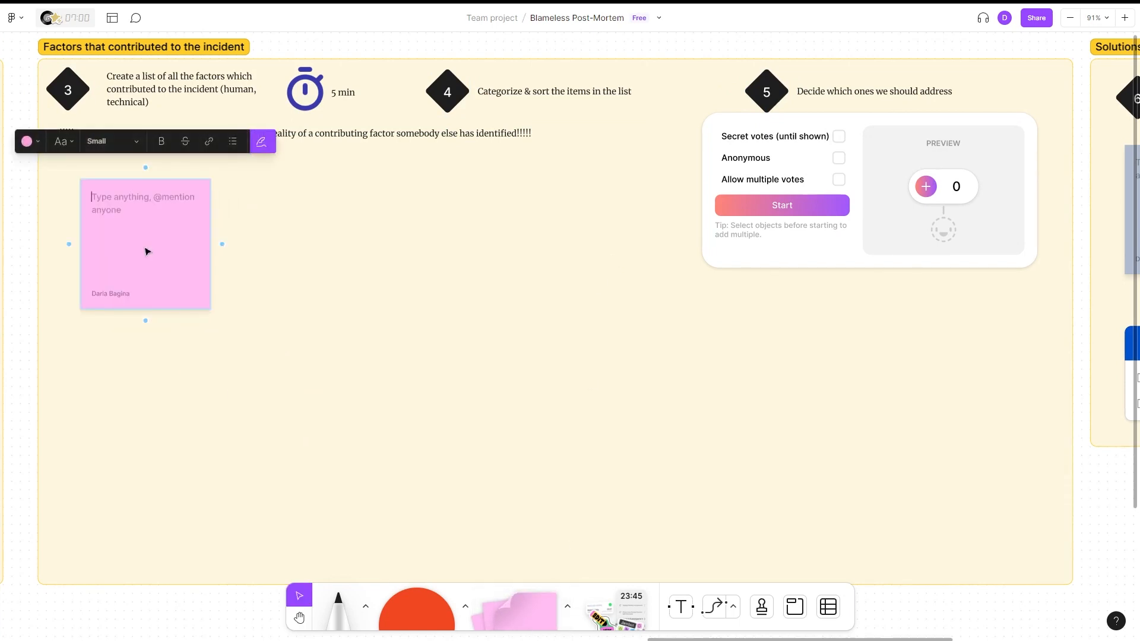
text(s)
key(BackSpace)
click(331, 267)
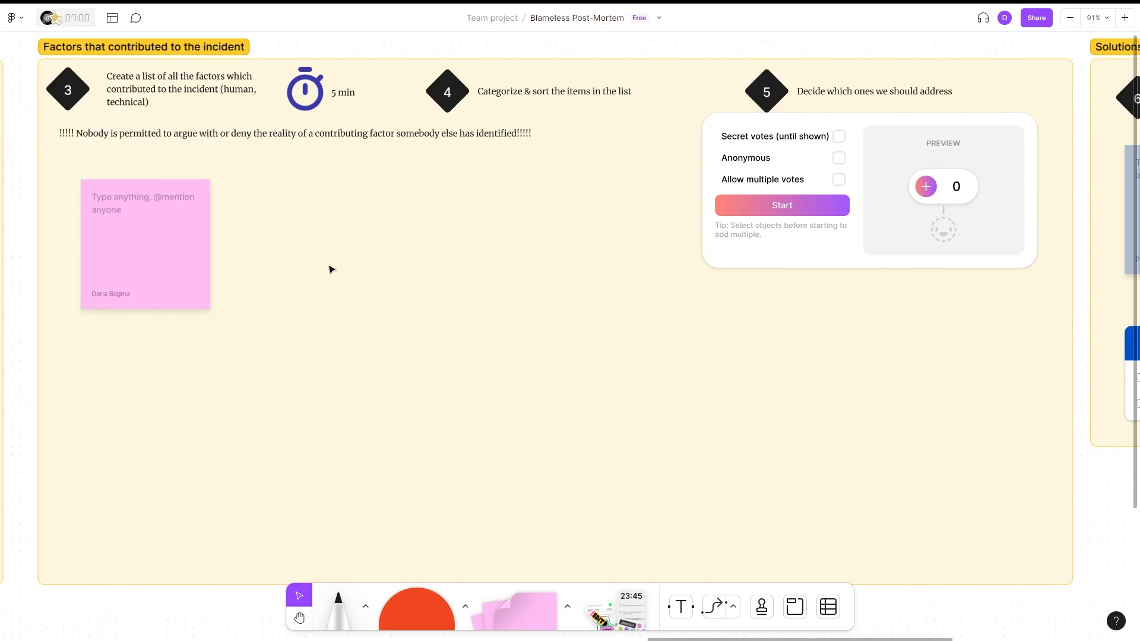
key(s)
click(371, 245)
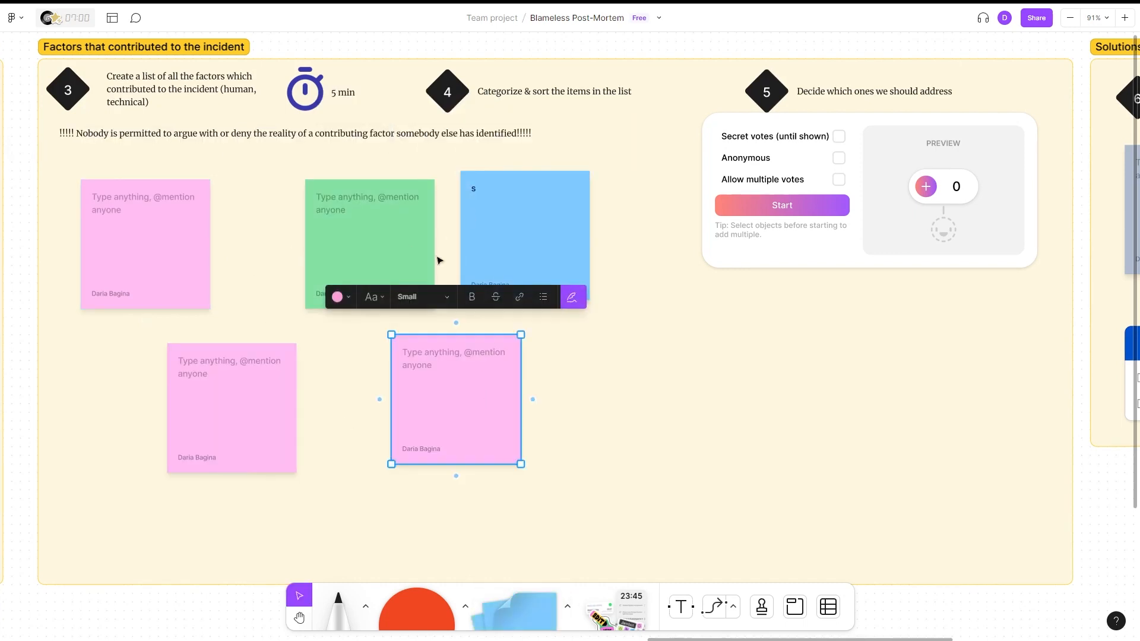
Recolour the two lower sticky notes in the Factors section, the right one yellow and the left one red
click(340, 291)
click(319, 266)
click(267, 357)
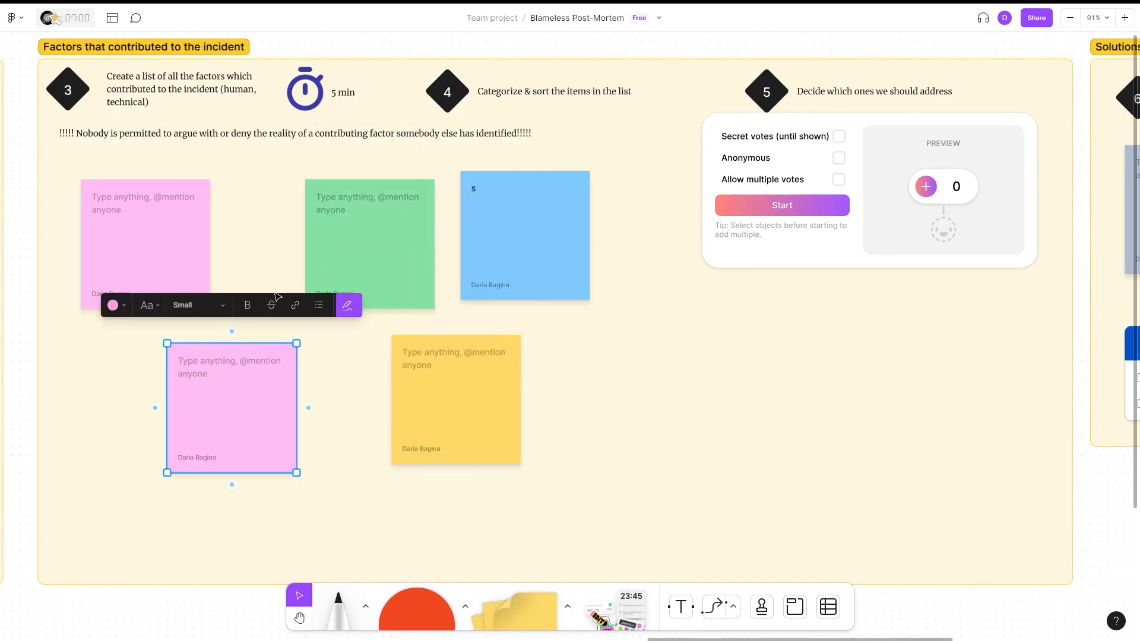
click(113, 305)
click(63, 275)
drag(391, 461, 384, 449)
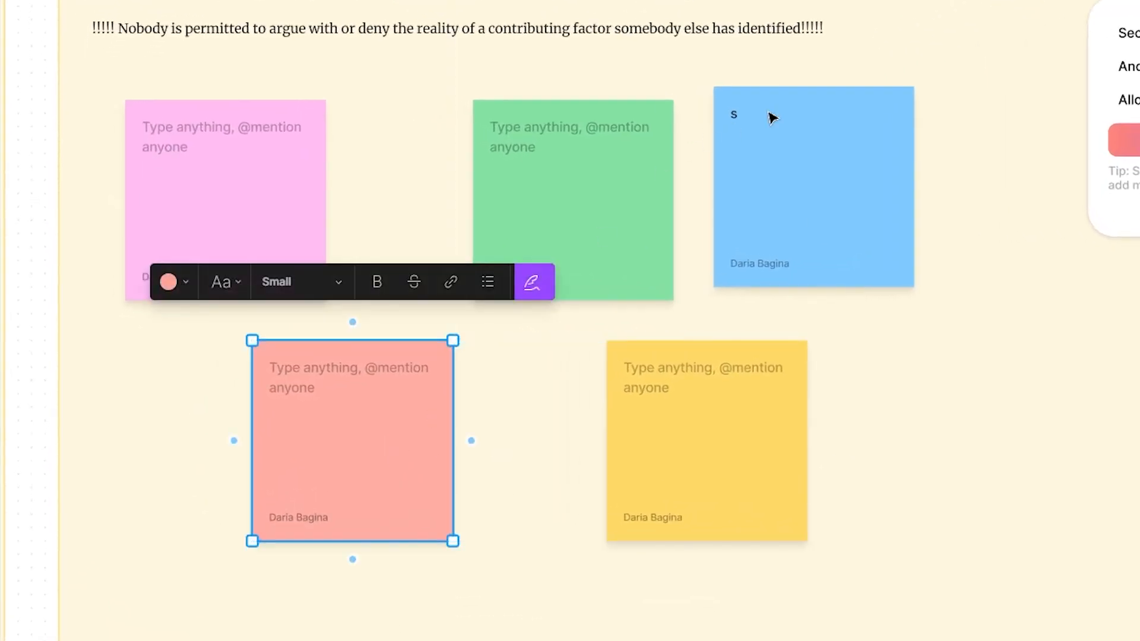
Clear the stray letter s from the blue sticky note in the Factors section
double_click(763, 117)
key(BackSpace)
click(1082, 392)
Align the green and blue sticky notes with the pink one in the upper row and shift the red note slightly right
drag(614, 235, 589, 223)
drag(795, 229, 781, 244)
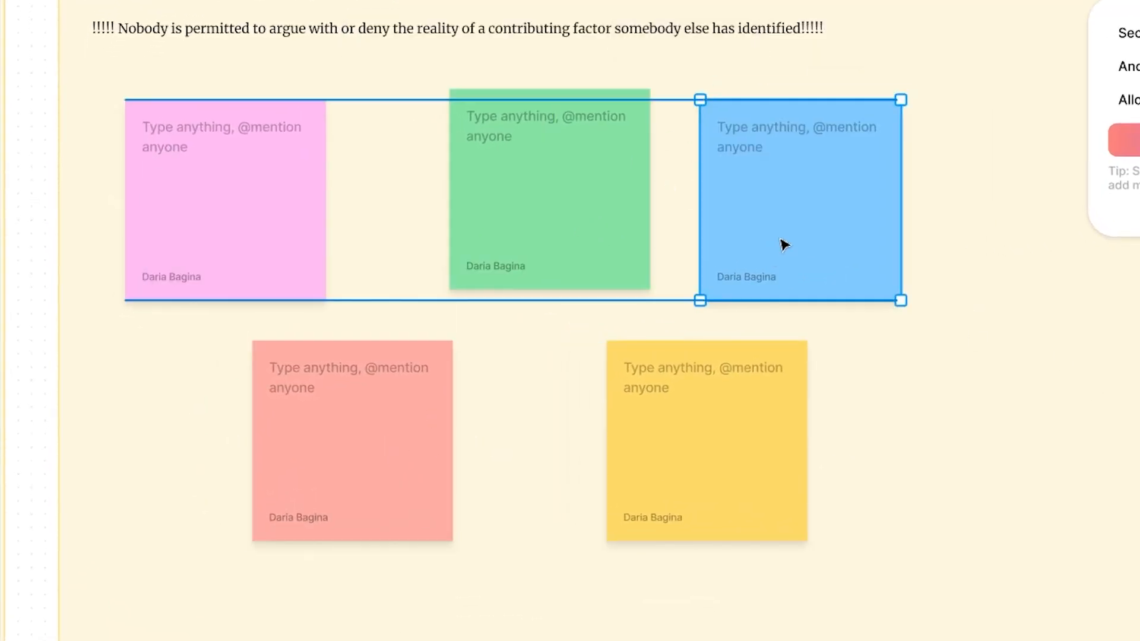
drag(576, 231, 560, 241)
drag(814, 231, 801, 230)
drag(367, 460, 387, 460)
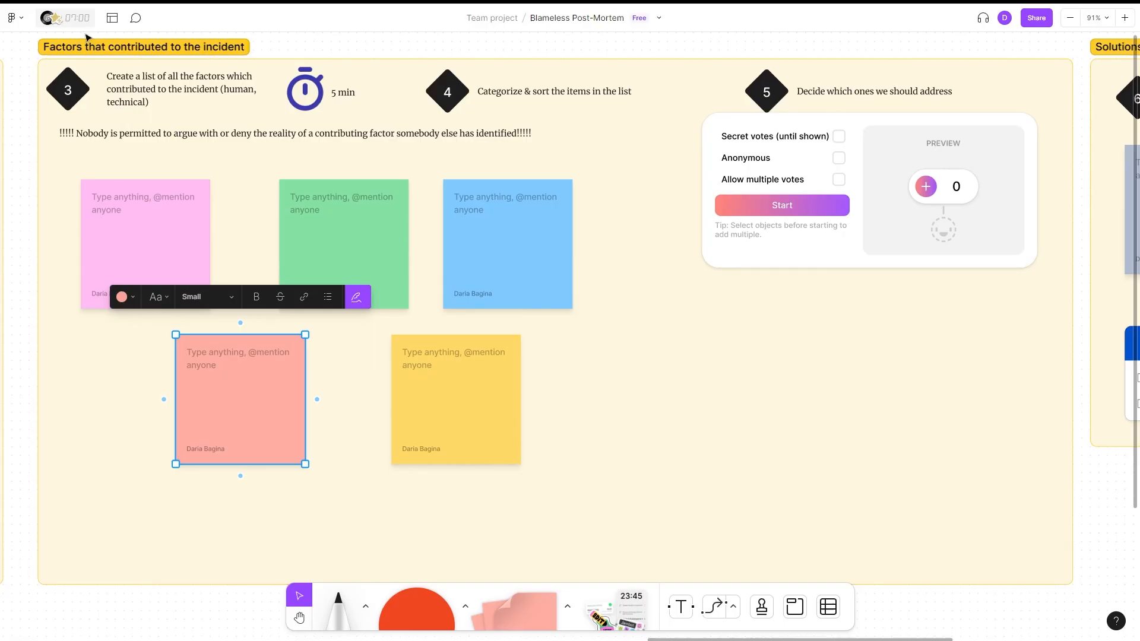
Try to start a new vote with the built-in voting feature and dismiss the plan upgrade dialog
click(70, 23)
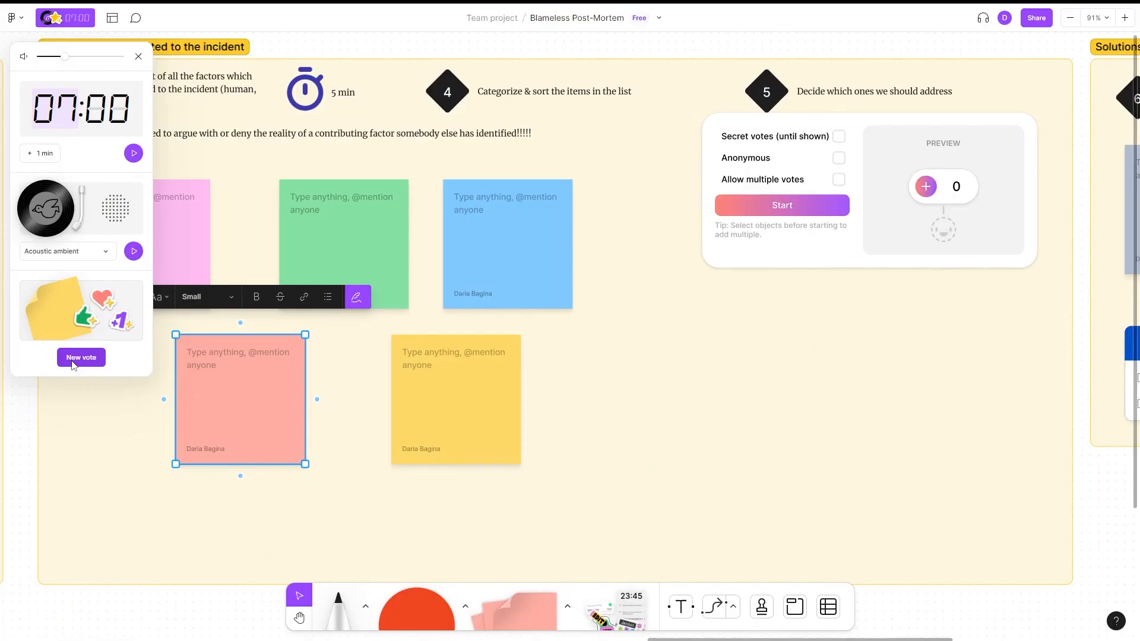
click(145, 397)
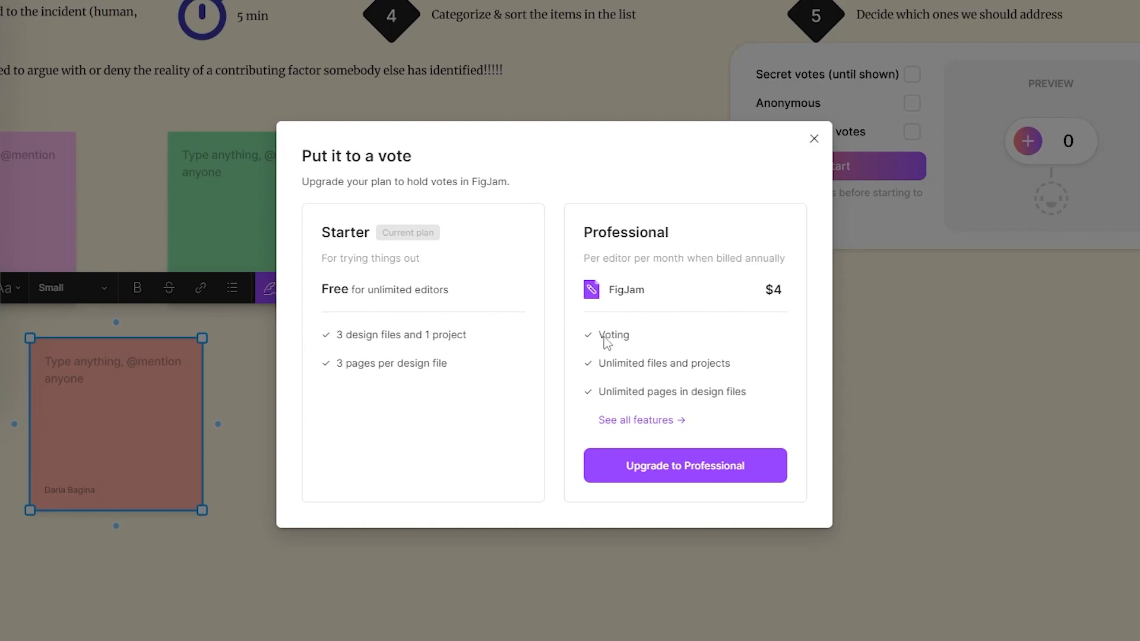
click(814, 139)
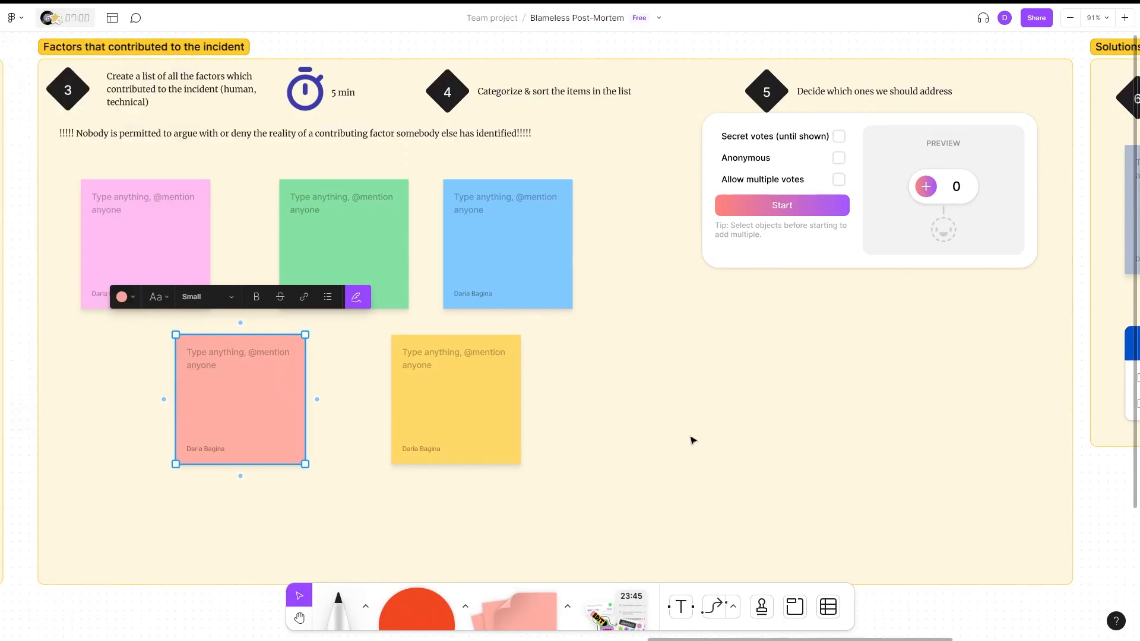
Move the Simple Vote widget up so its top edge lines up with the upper row of sticky notes
click(693, 440)
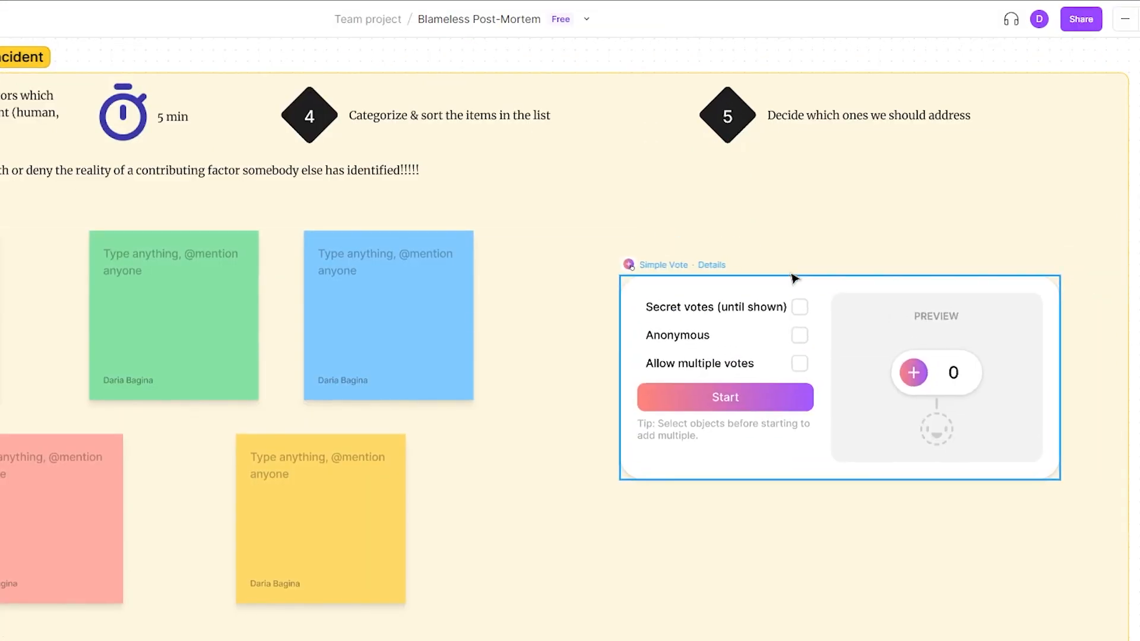
drag(794, 278, 803, 237)
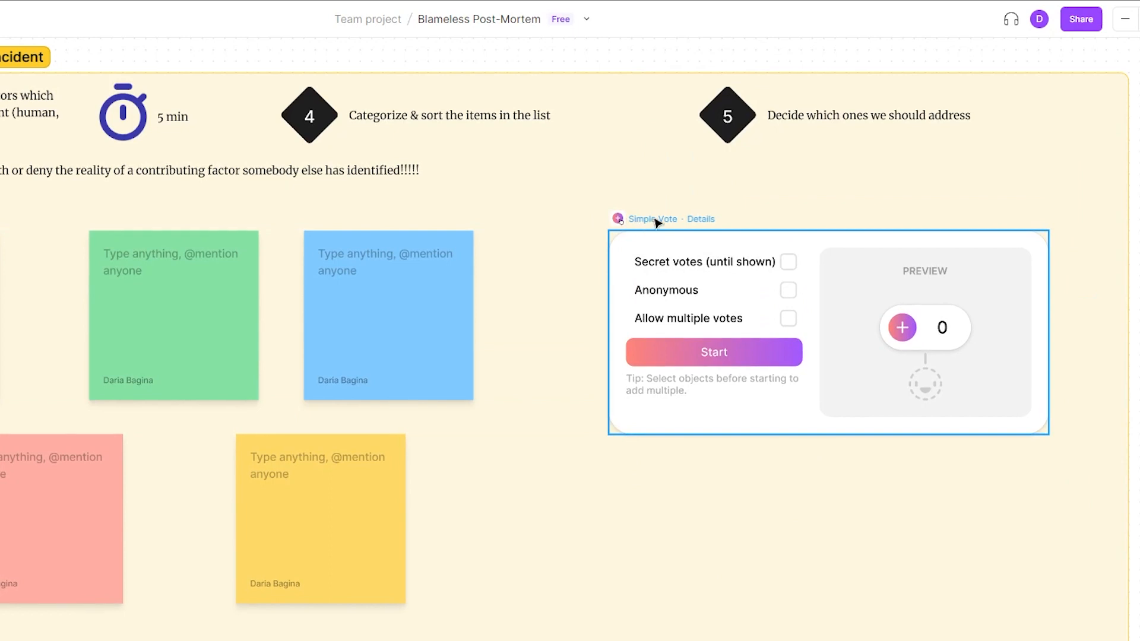
Search the widgets library for "vot"
click(592, 616)
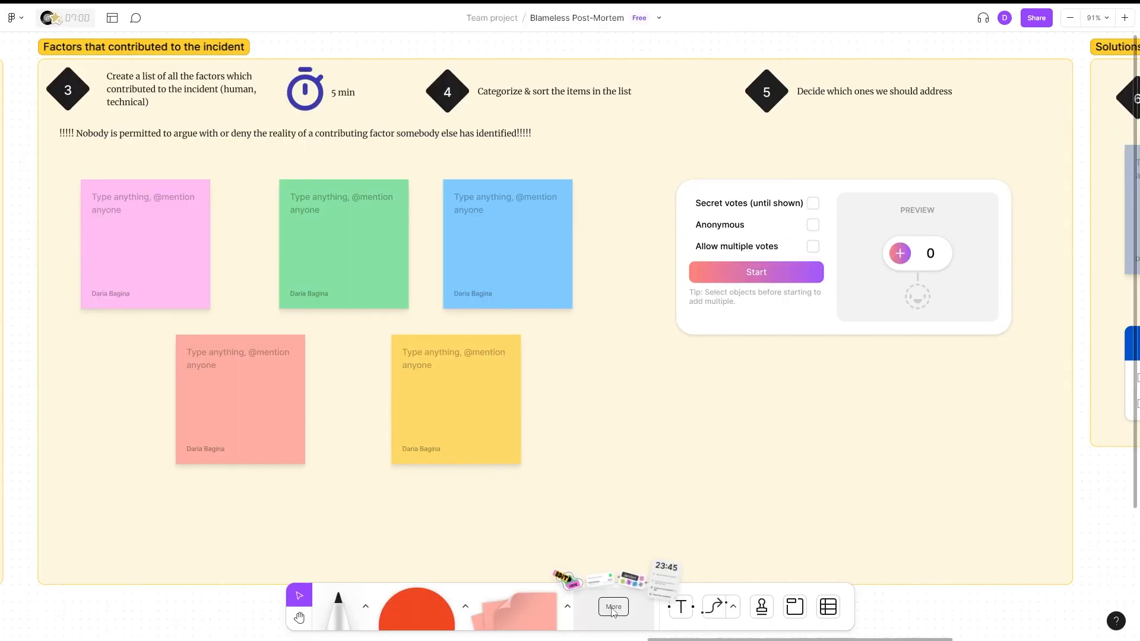
click(611, 607)
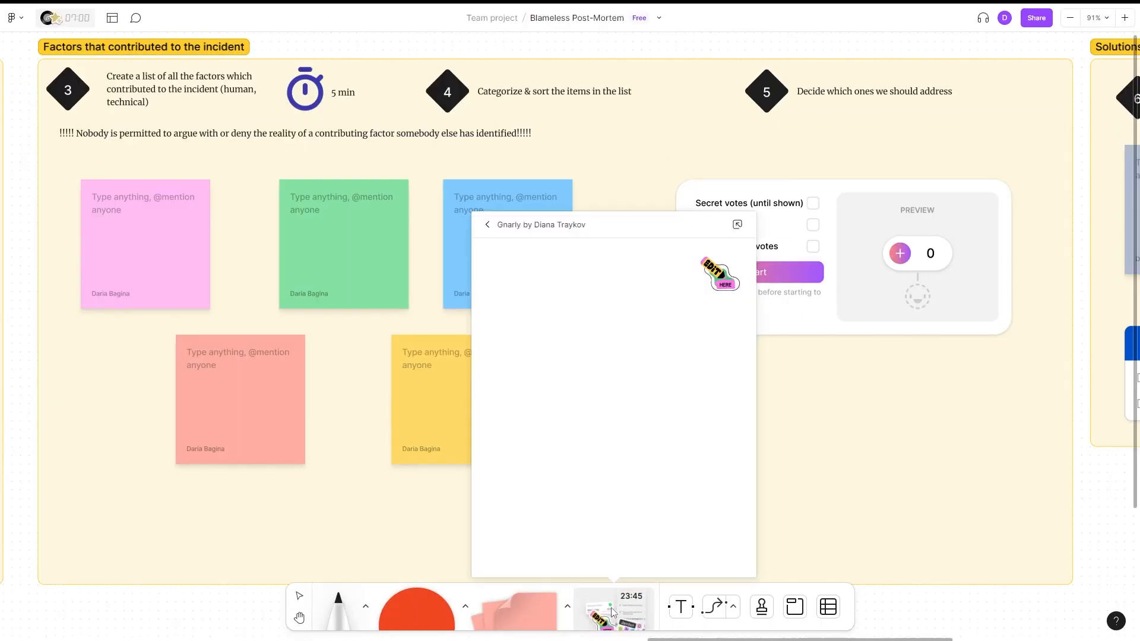
click(487, 225)
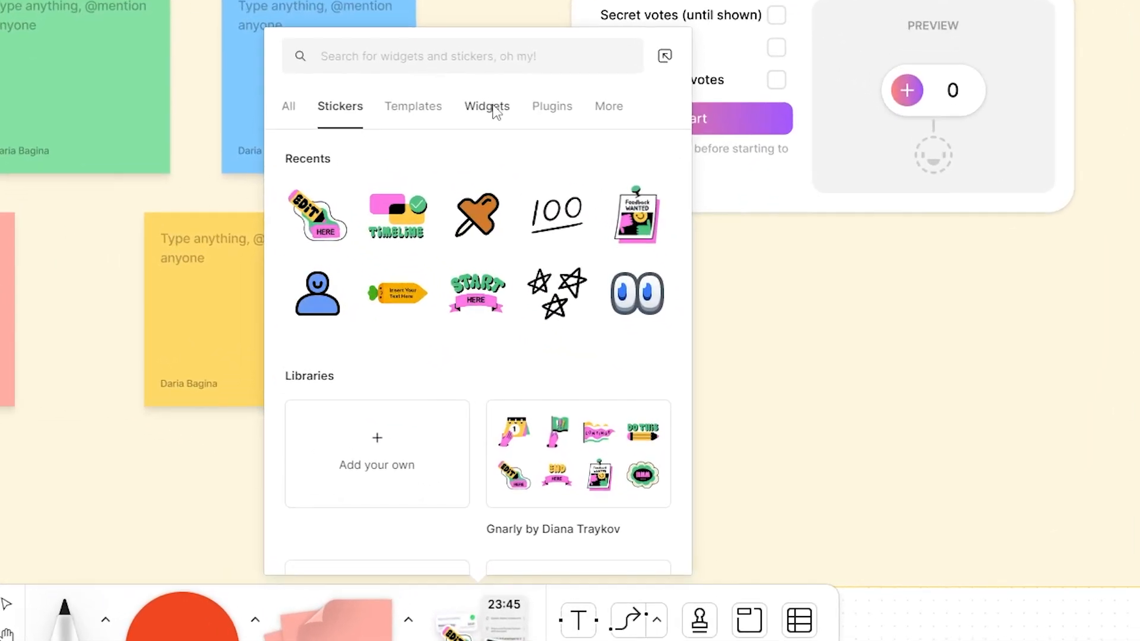
click(493, 110)
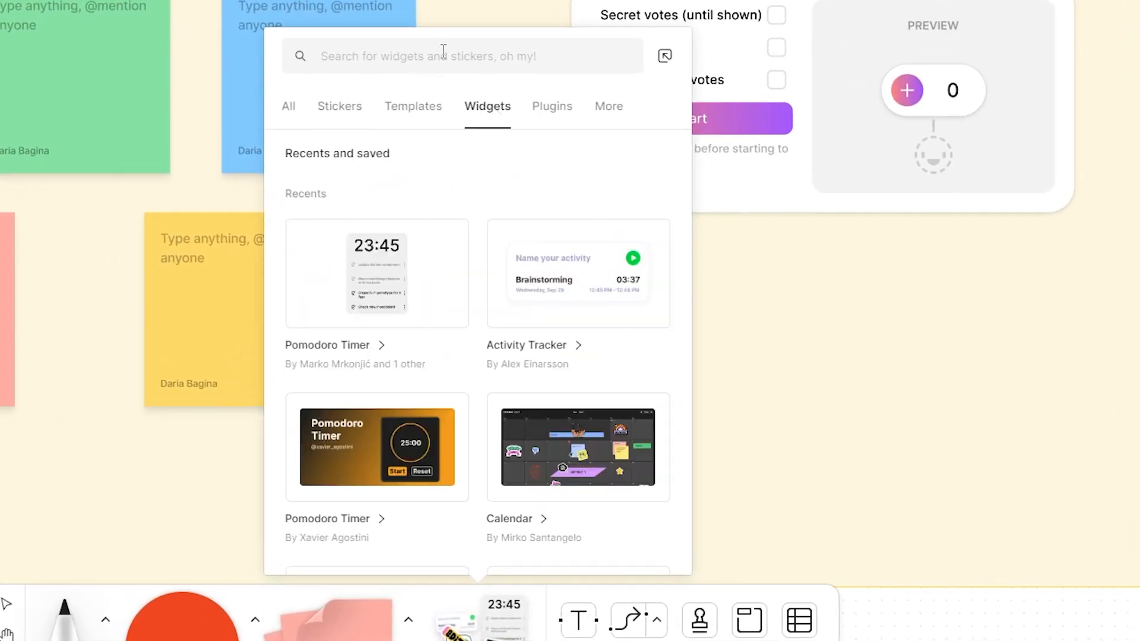
text(vot)
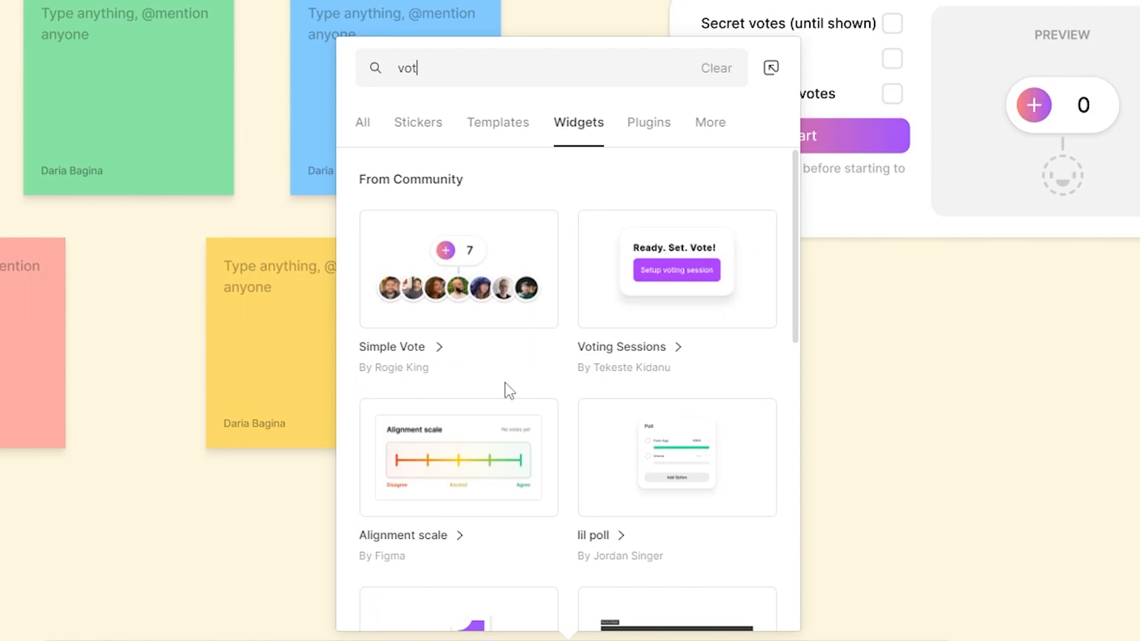
Browse the voting widgets and examine the detail pages of Alignment scale and lil poll
scroll(501, 290, down, 2)
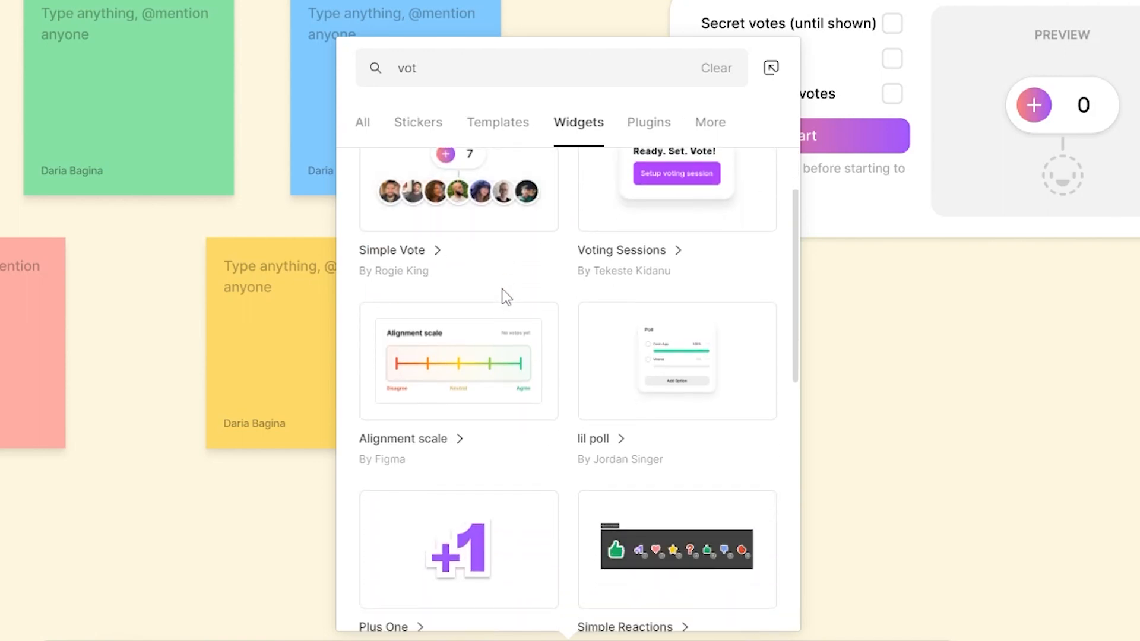
scroll(658, 178, up, 2)
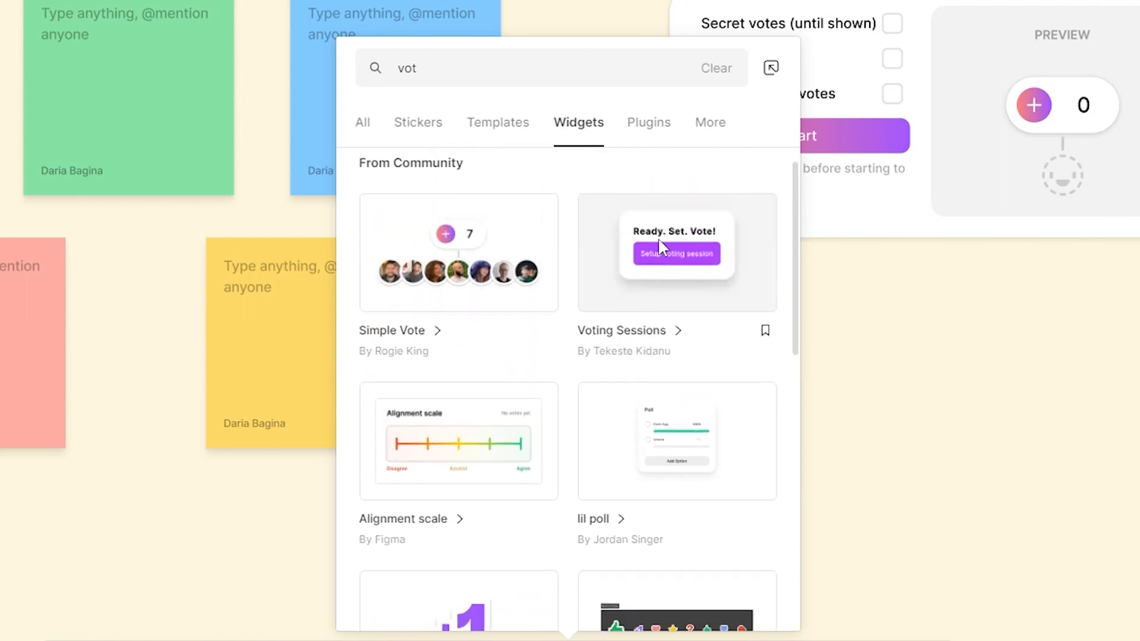
click(630, 354)
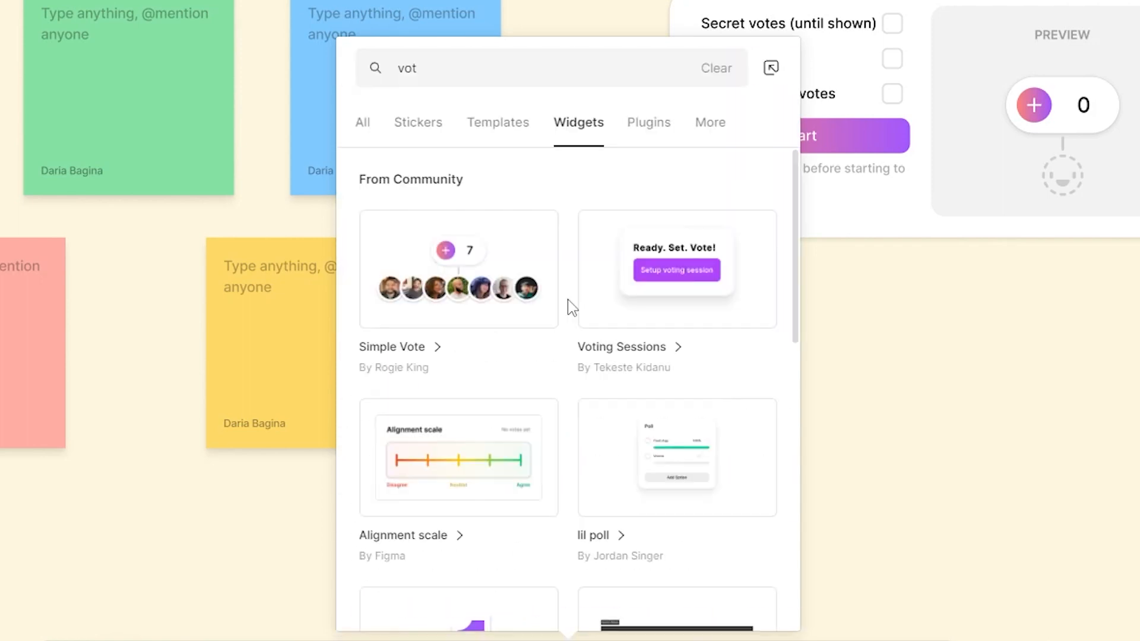
scroll(567, 299, down, 3)
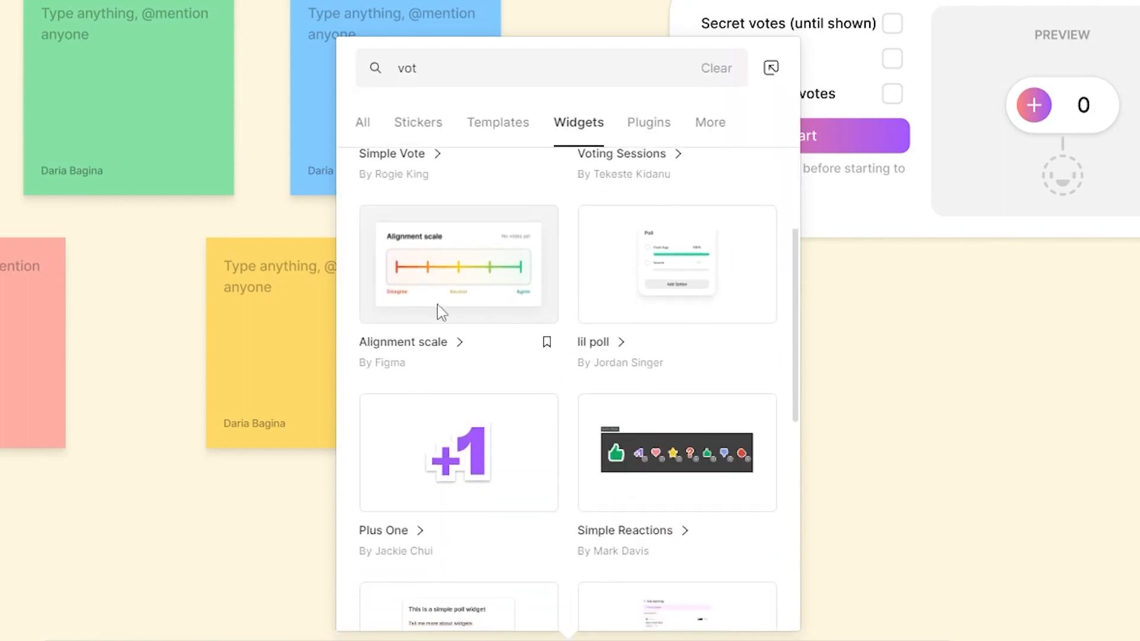
click(409, 344)
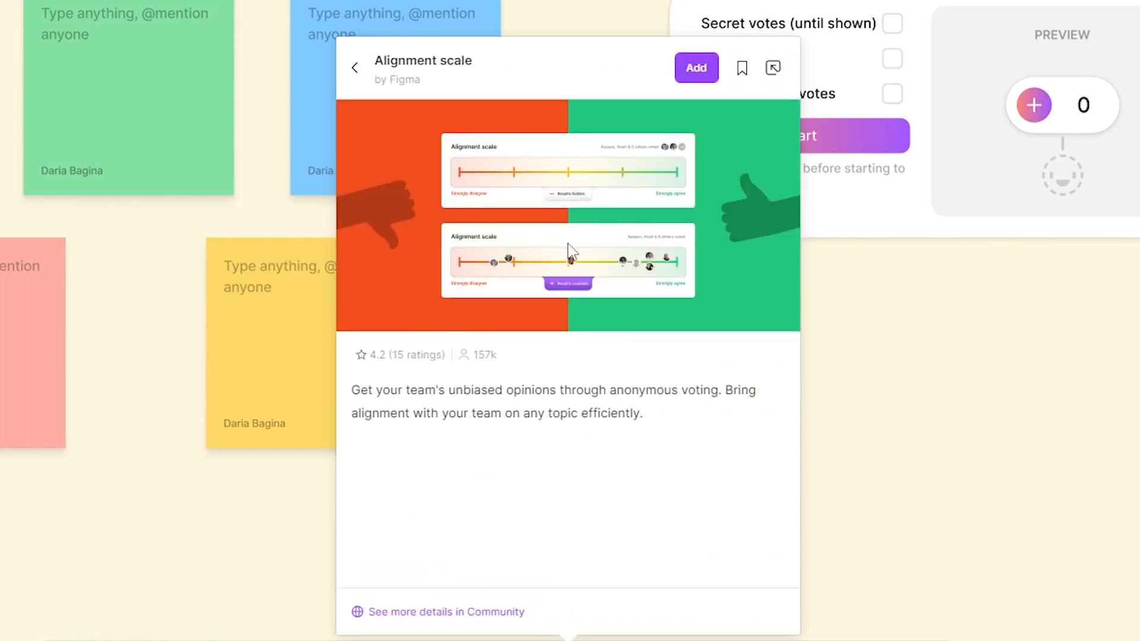
click(356, 68)
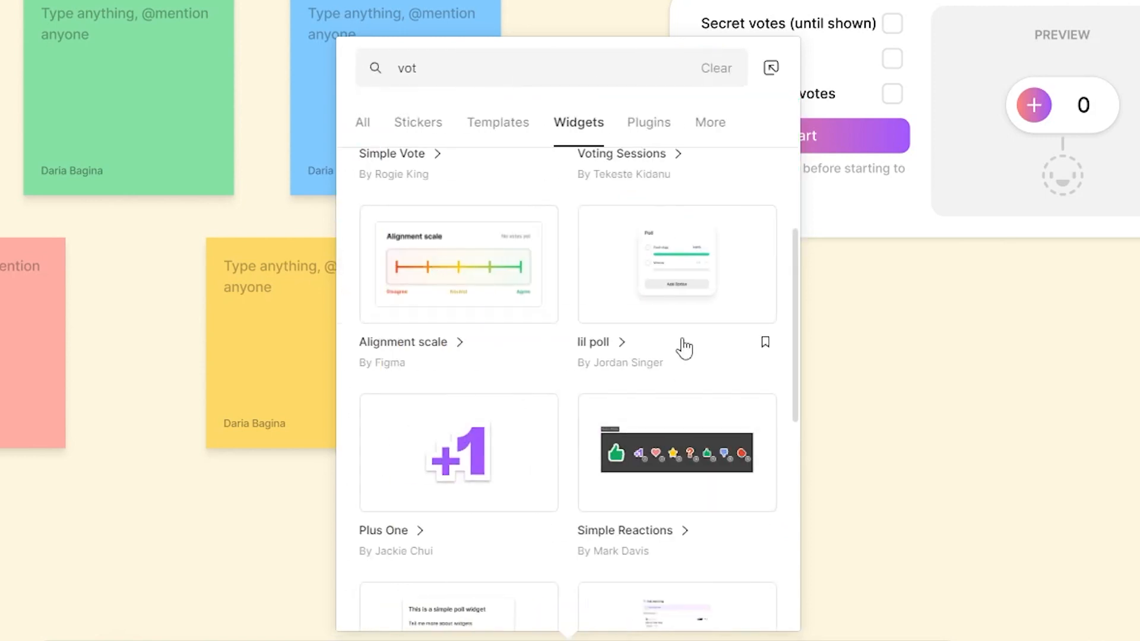
click(615, 343)
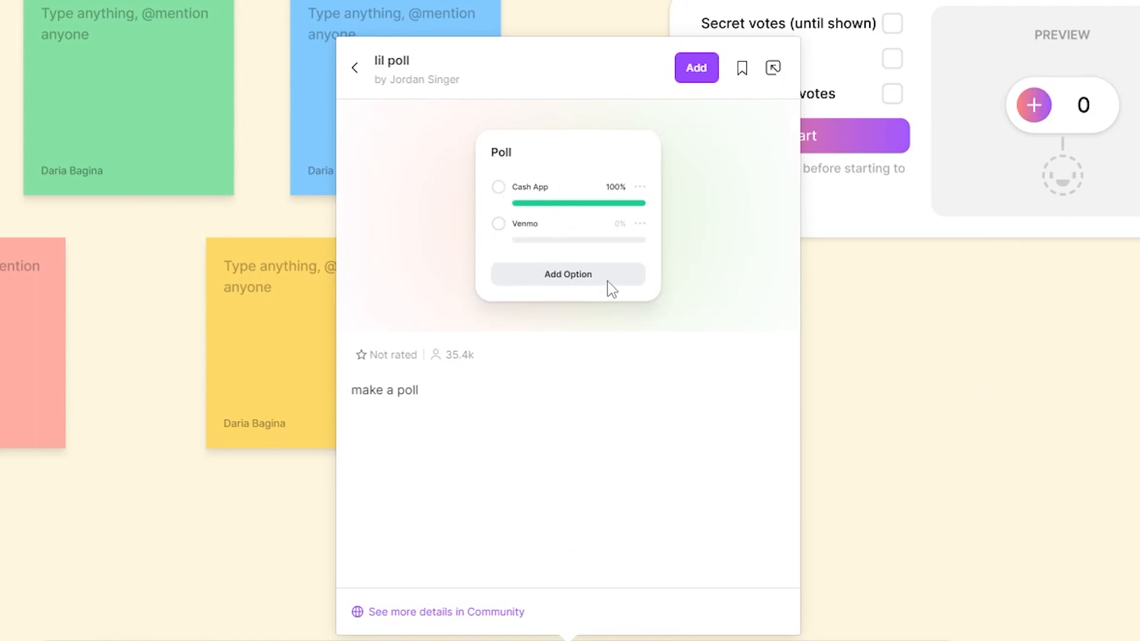
click(353, 70)
Add the lil poll widget to the board and place it directly below the Simple Vote widget
scroll(565, 314, down, 3)
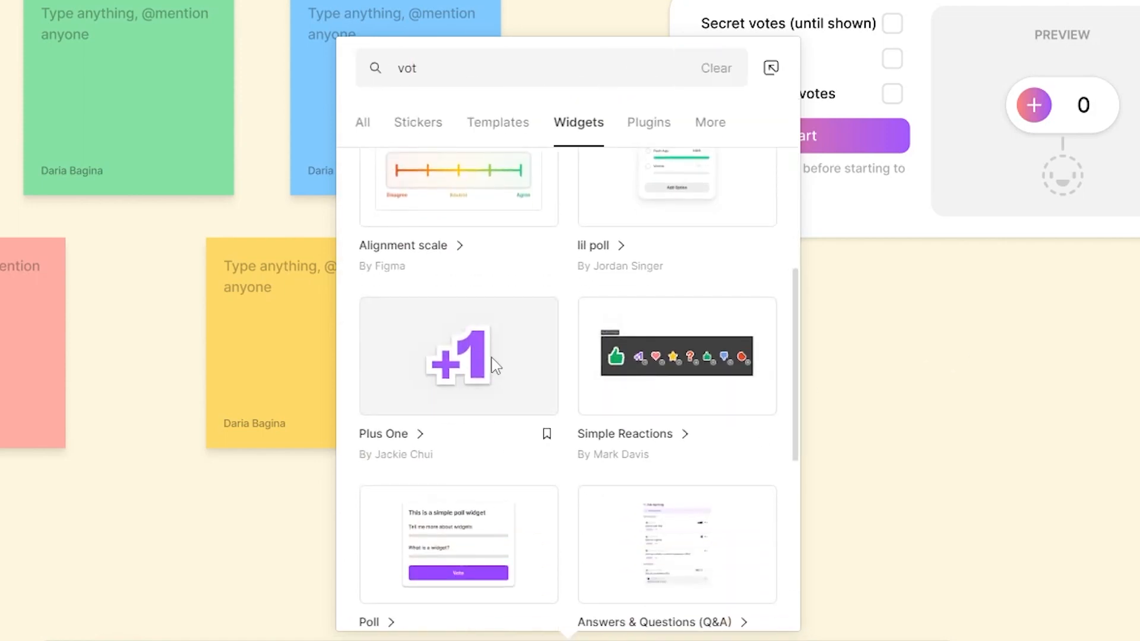
scroll(732, 439, down, 2)
scroll(419, 250, down, 3)
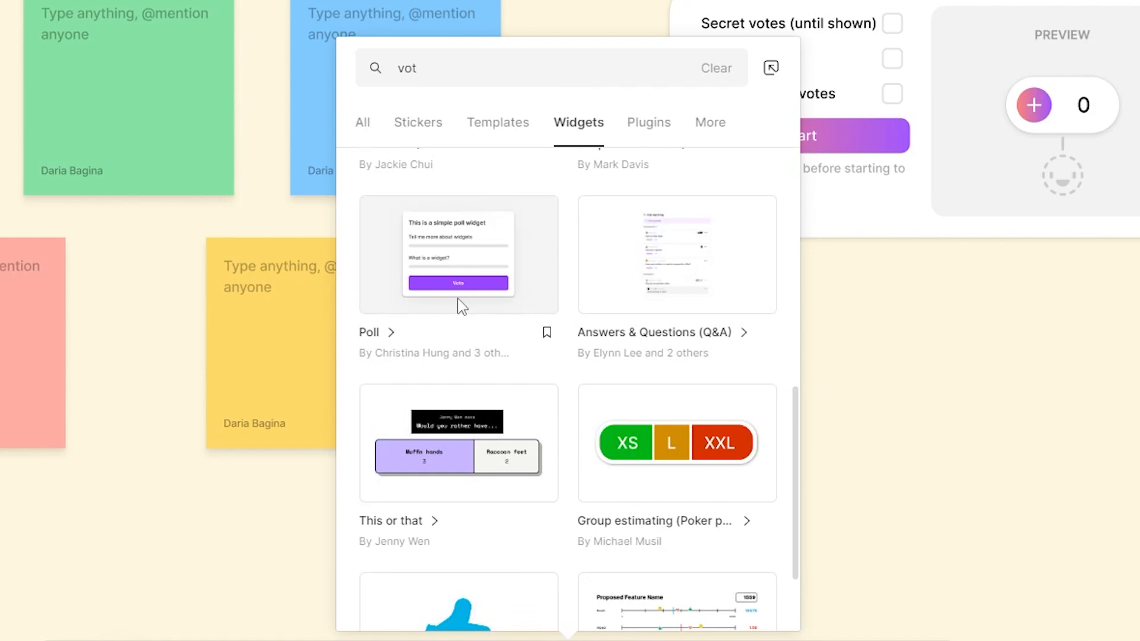
scroll(499, 311, up, 6)
click(643, 283)
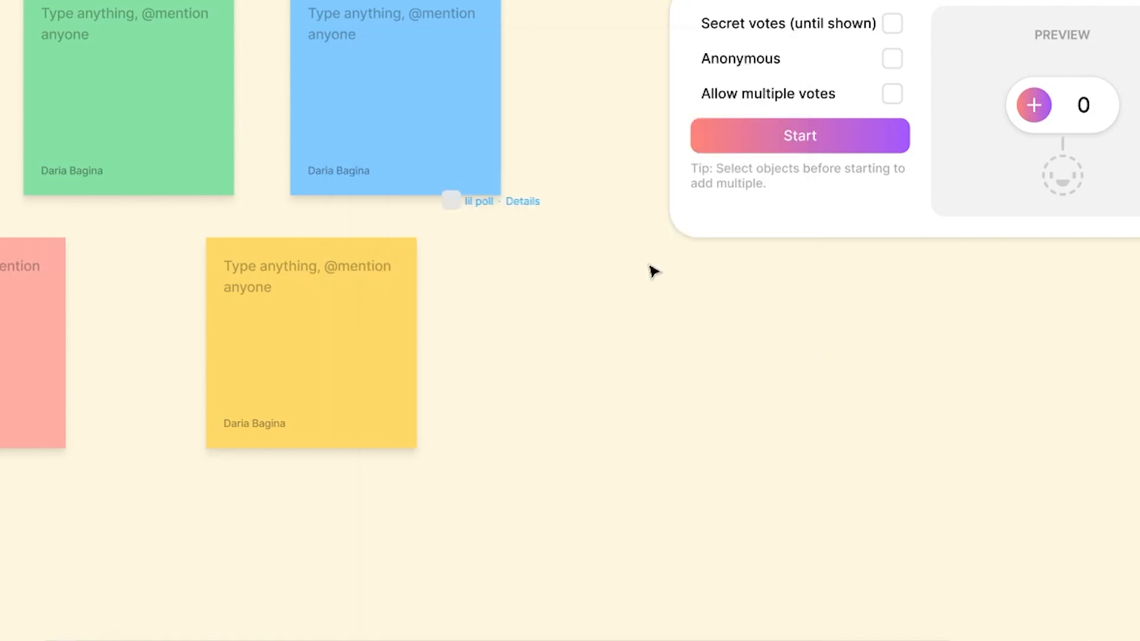
drag(605, 321, 839, 386)
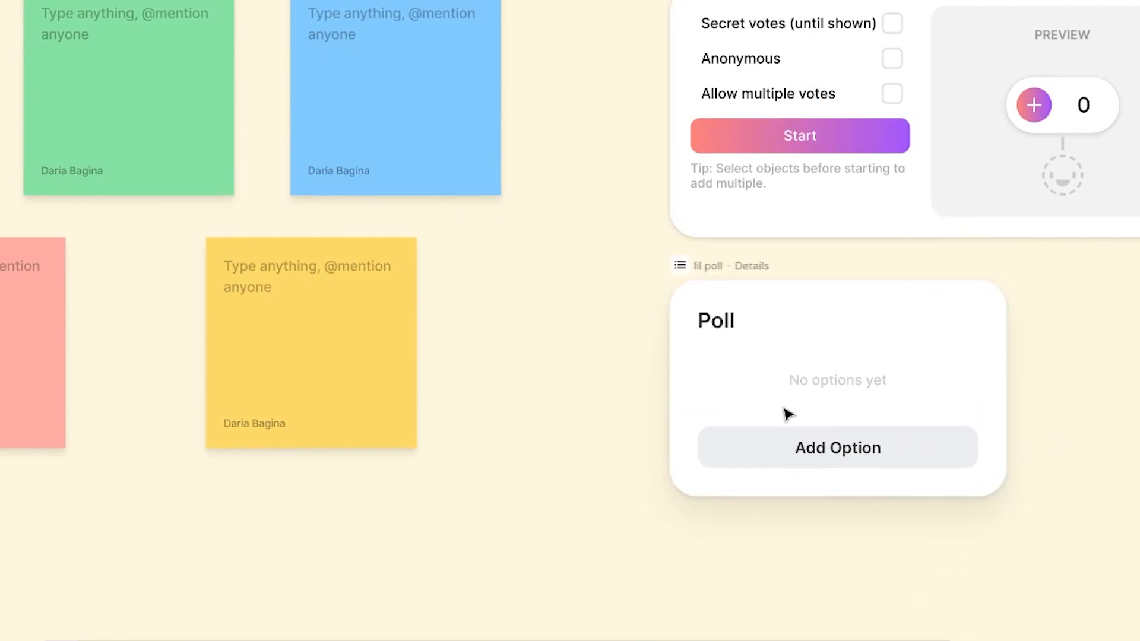
Set the poll's prompt to "I think this tool is great"
click(715, 349)
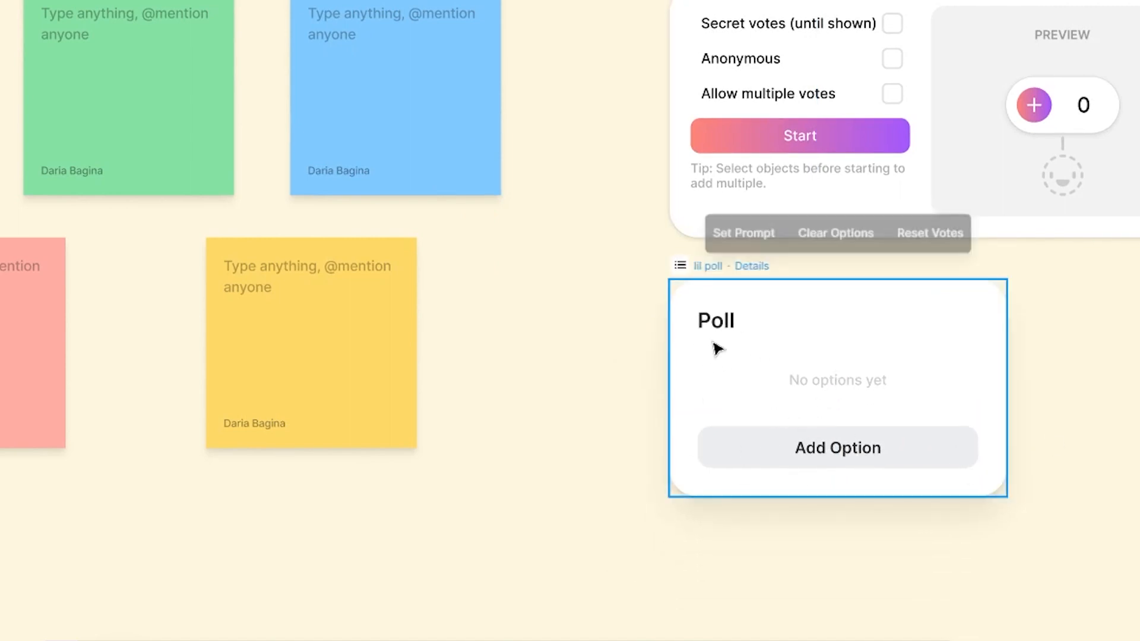
click(751, 228)
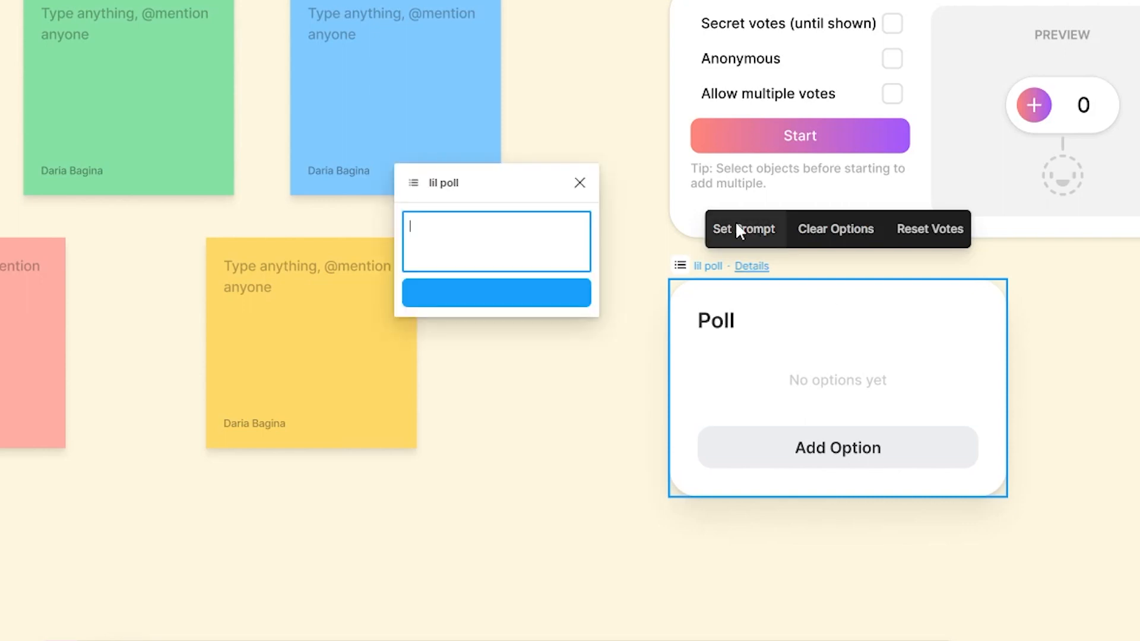
text(I think this tool is great)
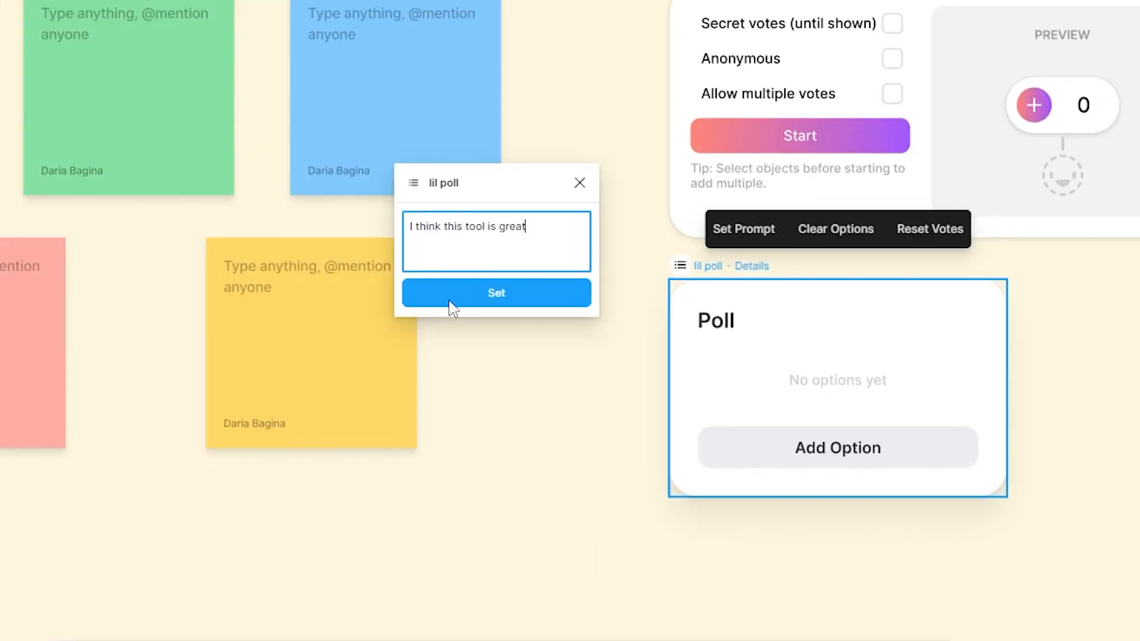
click(342, 320)
Add three answer options to the poll: "Fully agree", "It's ok" and "Nope, hate it"
click(840, 484)
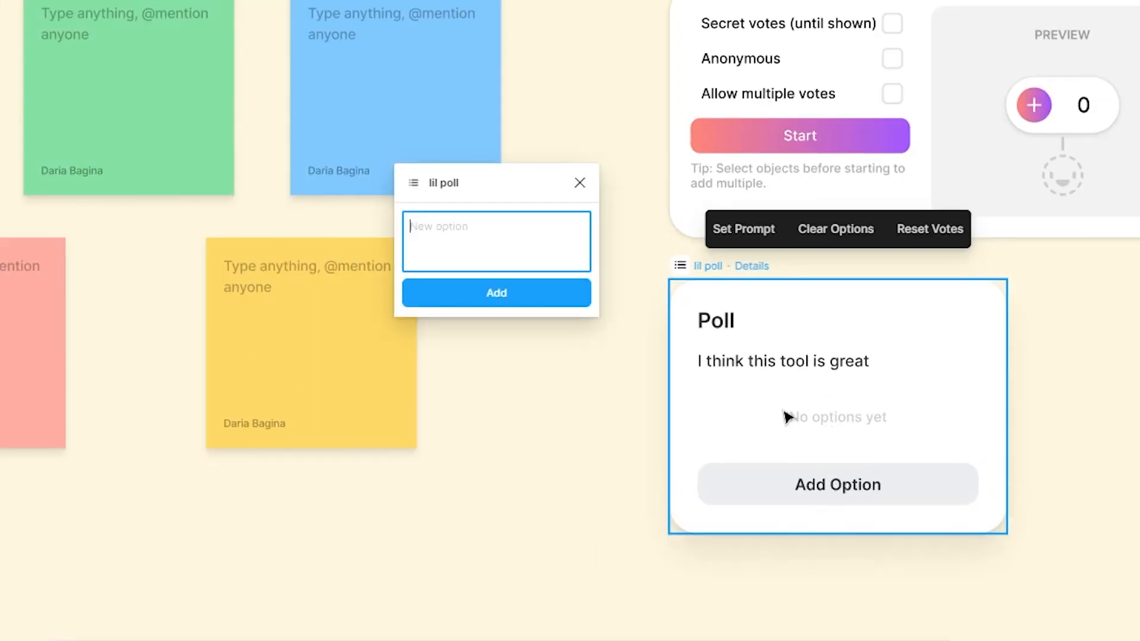
text(F)
key(BackSpace)
text(Fully agree)
key(Return)
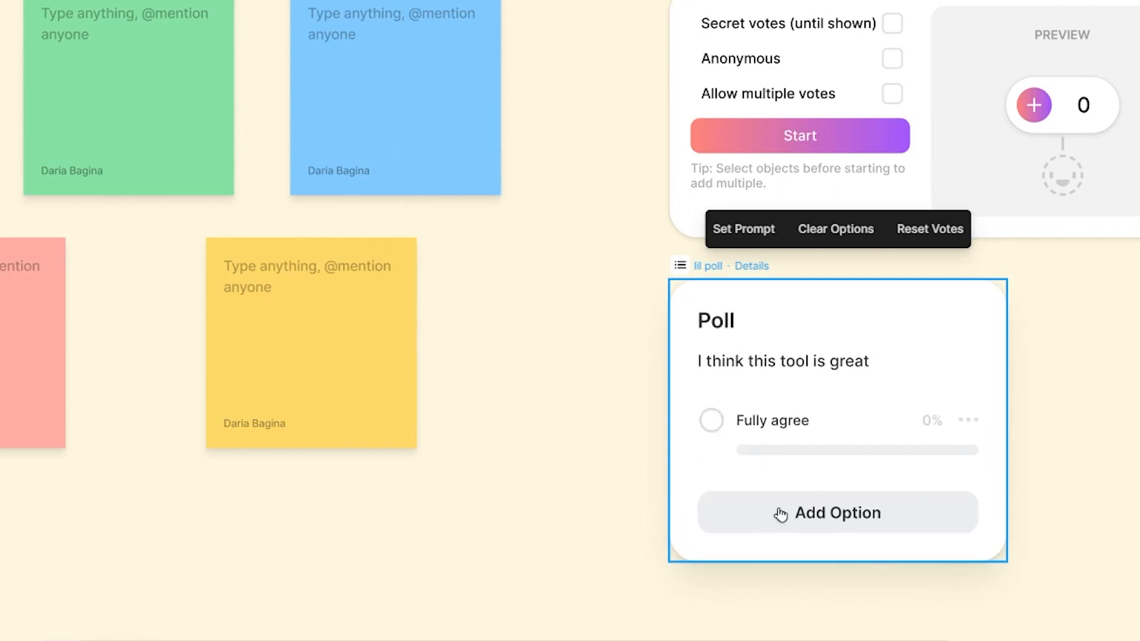
click(781, 513)
text(It's ok)
key(Return)
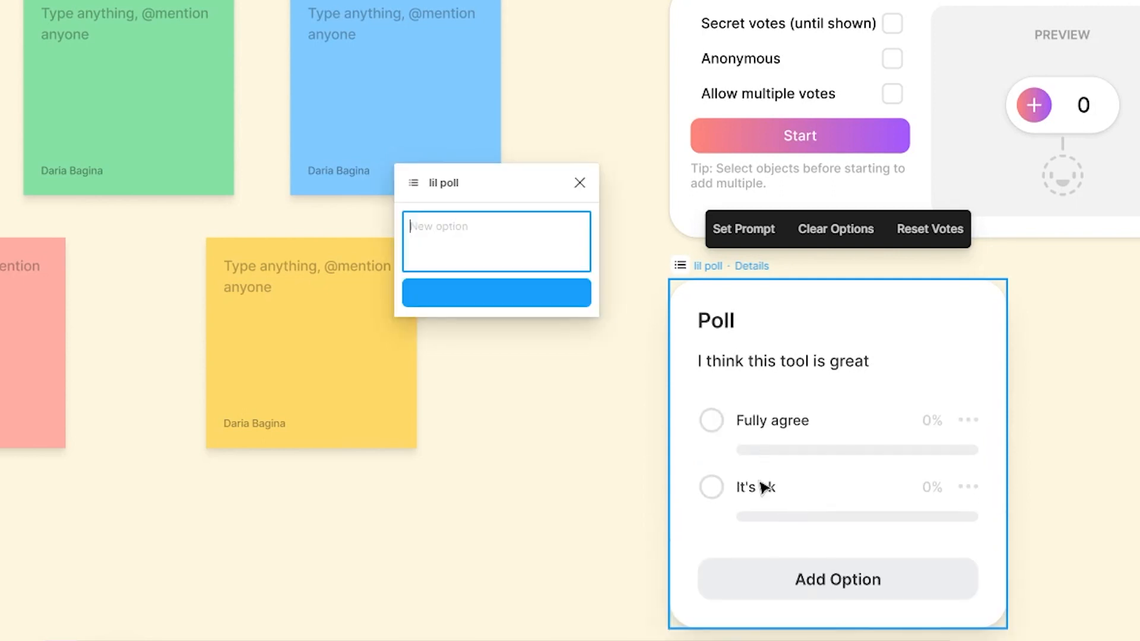
text(Nope, hate it)
key(Return)
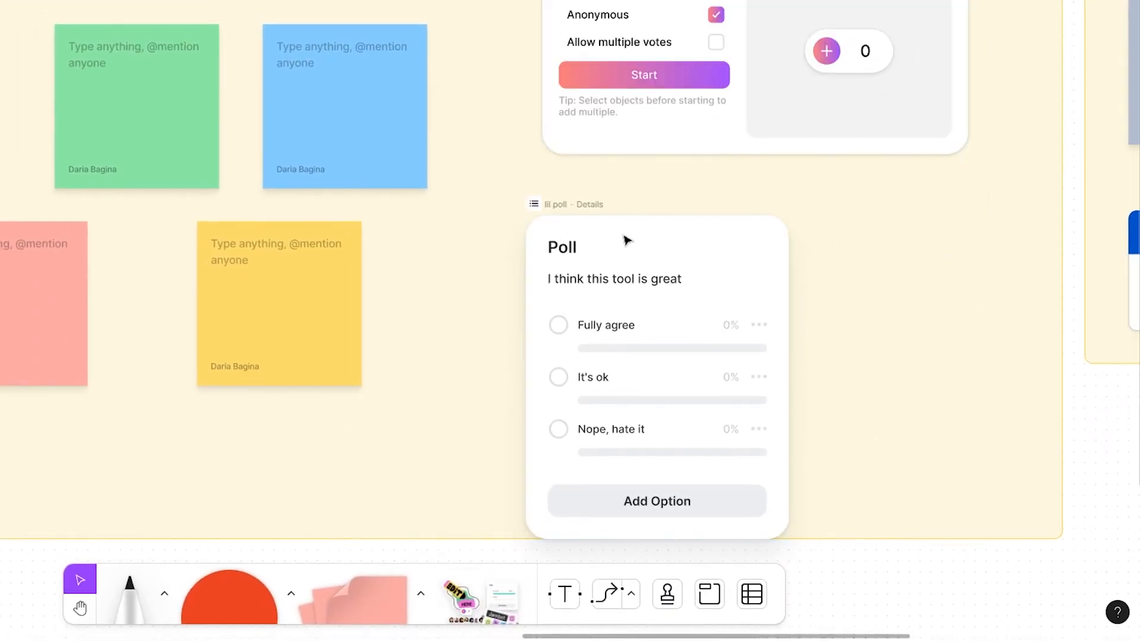
Move the poll slightly up and right, then try voting in it, ending on the Fully agree option
drag(626, 239, 691, 214)
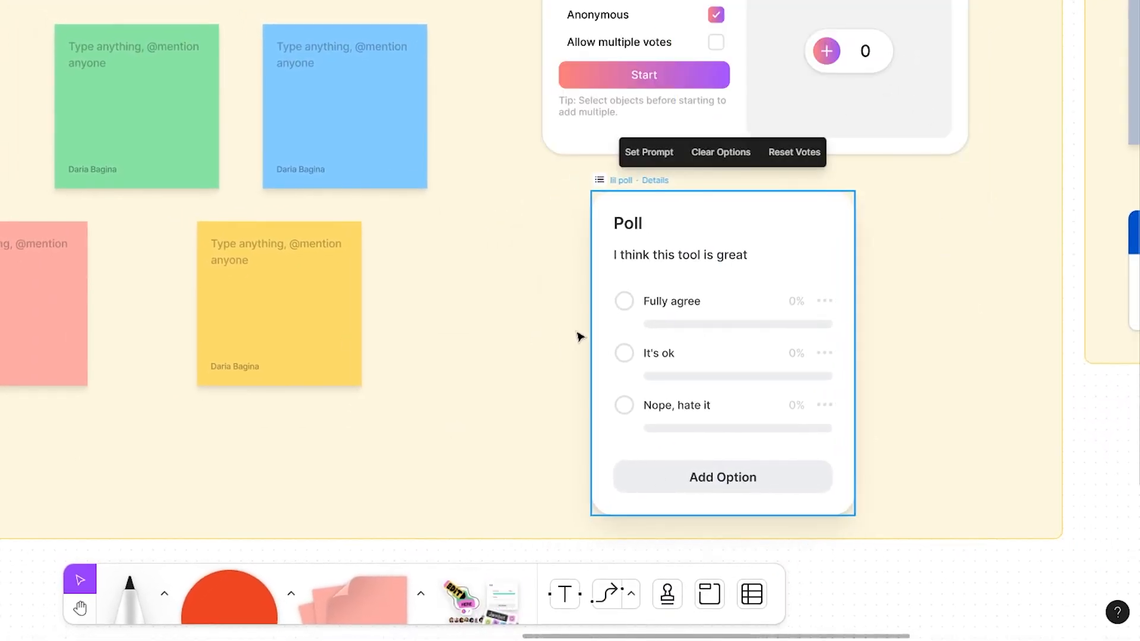
click(624, 300)
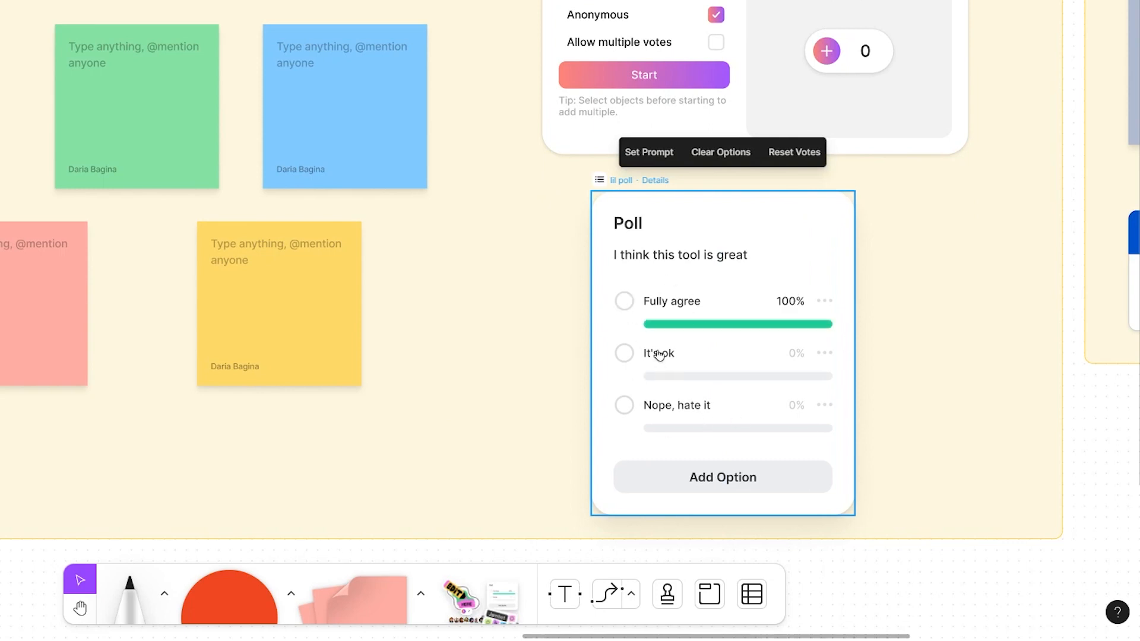
click(631, 356)
click(626, 297)
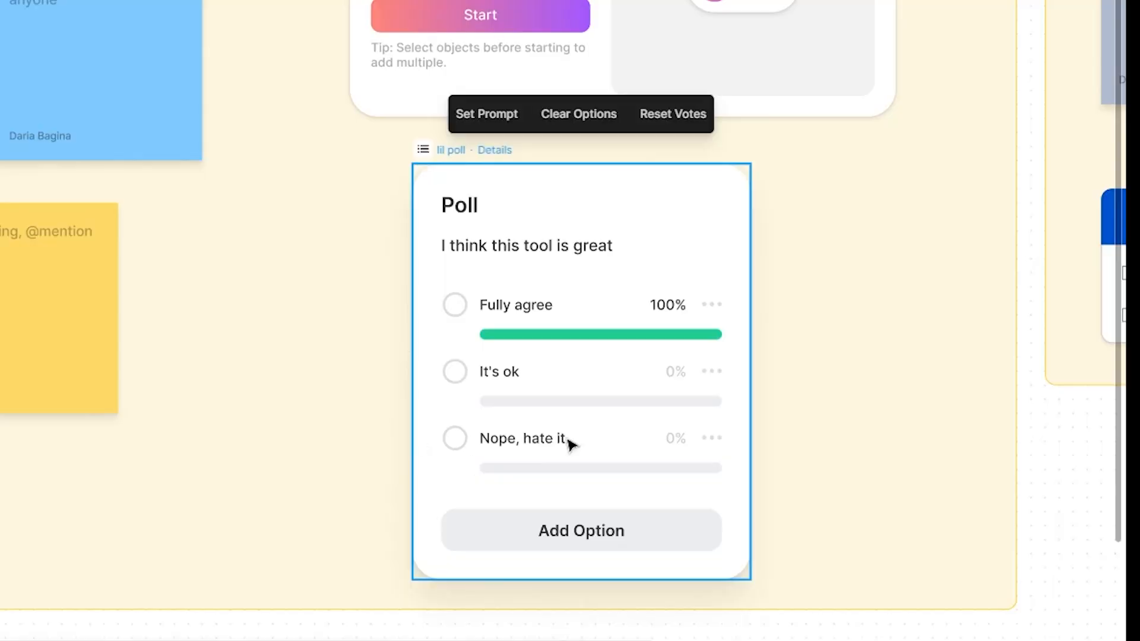
Delete the poll below the Simple Vote widget and turn off the Anonymous option in that widget
click(236, 437)
click(486, 178)
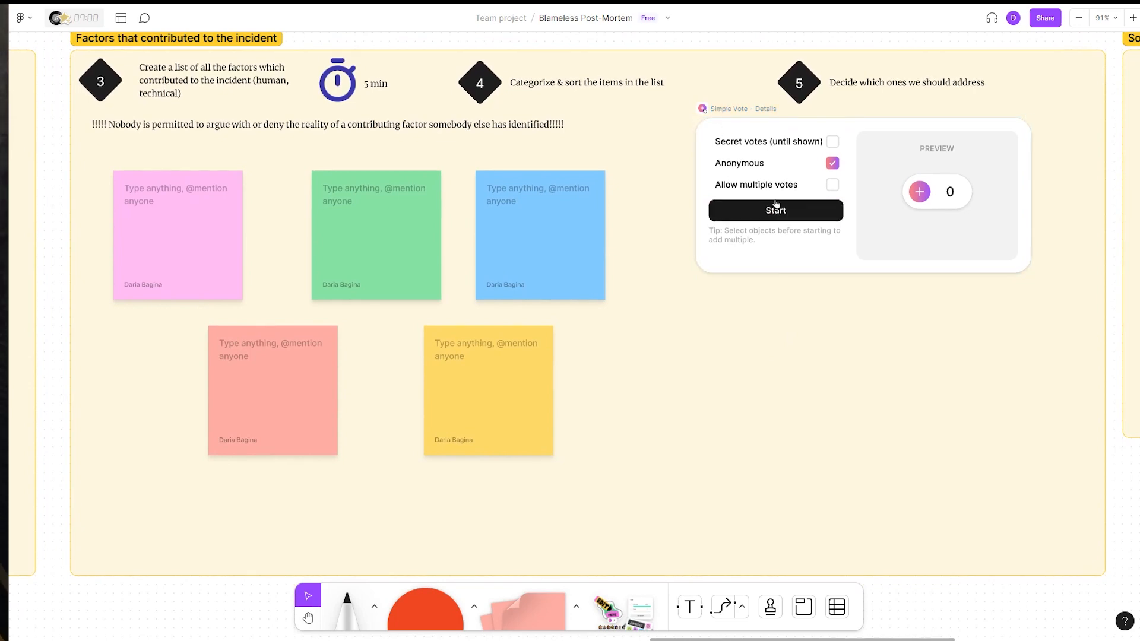
click(832, 163)
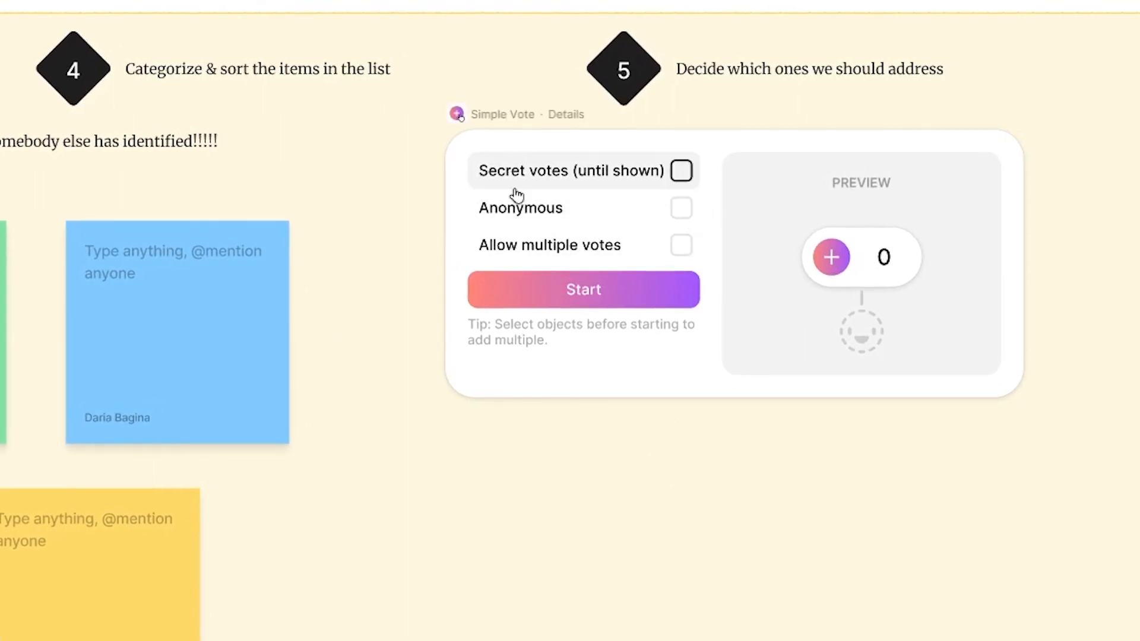
Turn on Anonymous and Allow multiple votes in the Simple Vote widget, after trying out Secret votes and turning it off
click(681, 213)
click(682, 174)
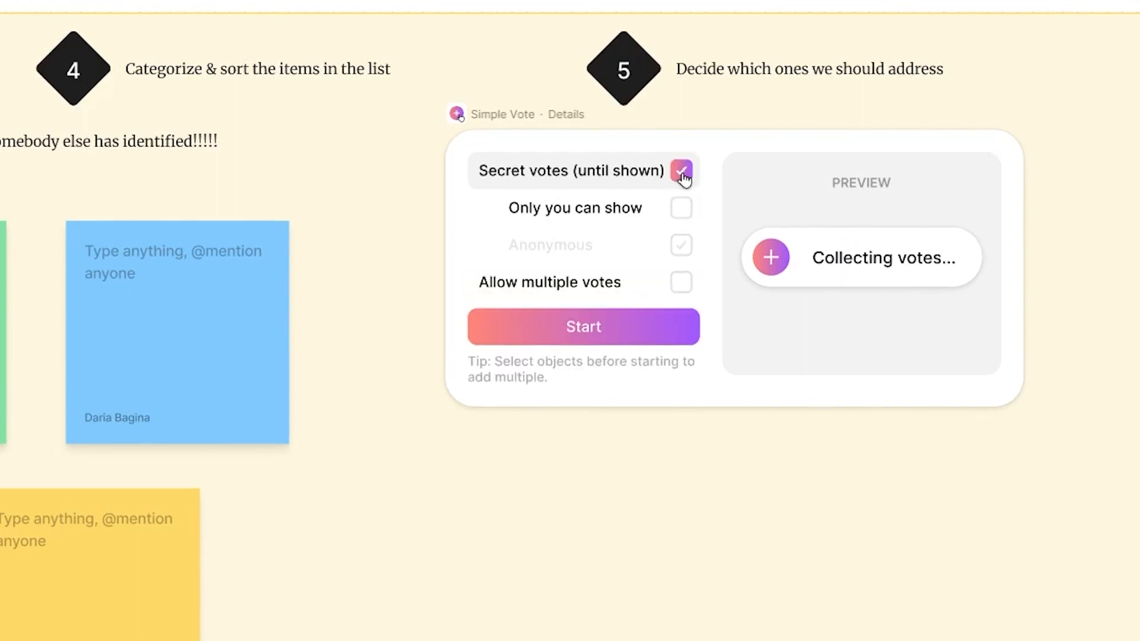
click(686, 175)
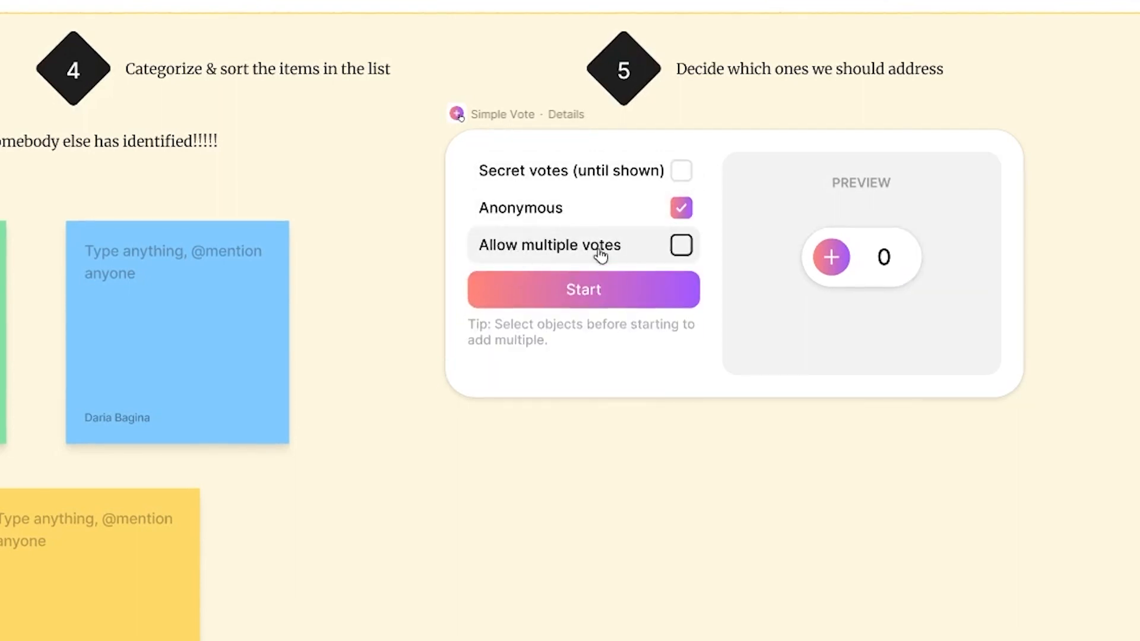
click(681, 246)
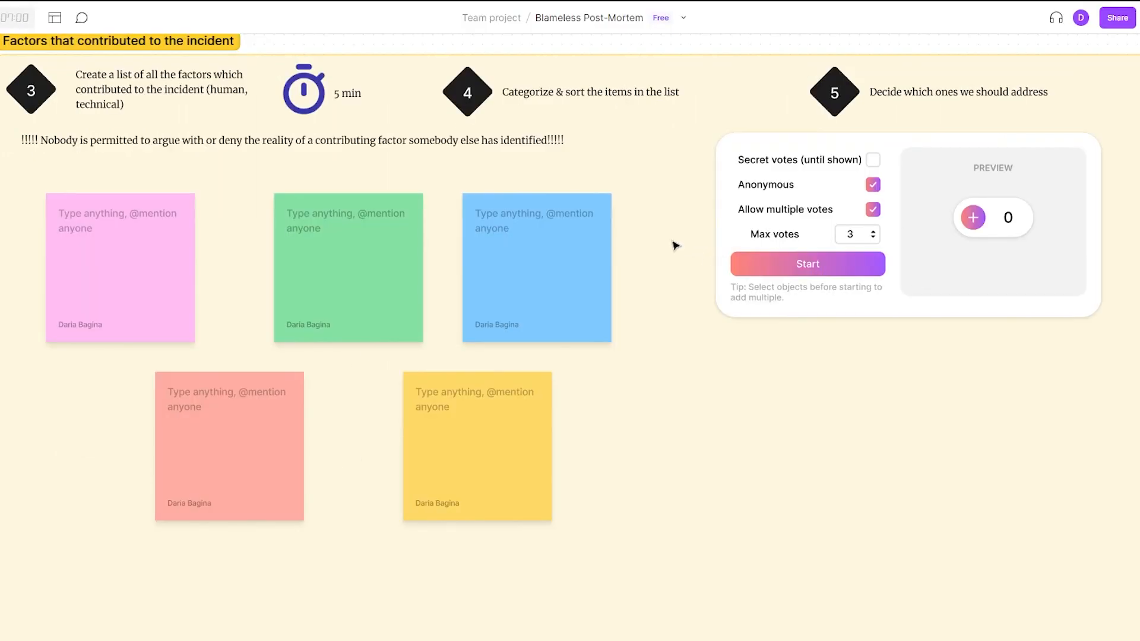
Select the five coloured sticky notes in the contributing factors section and start the vote on all of them
drag(379, 291, 0, 640)
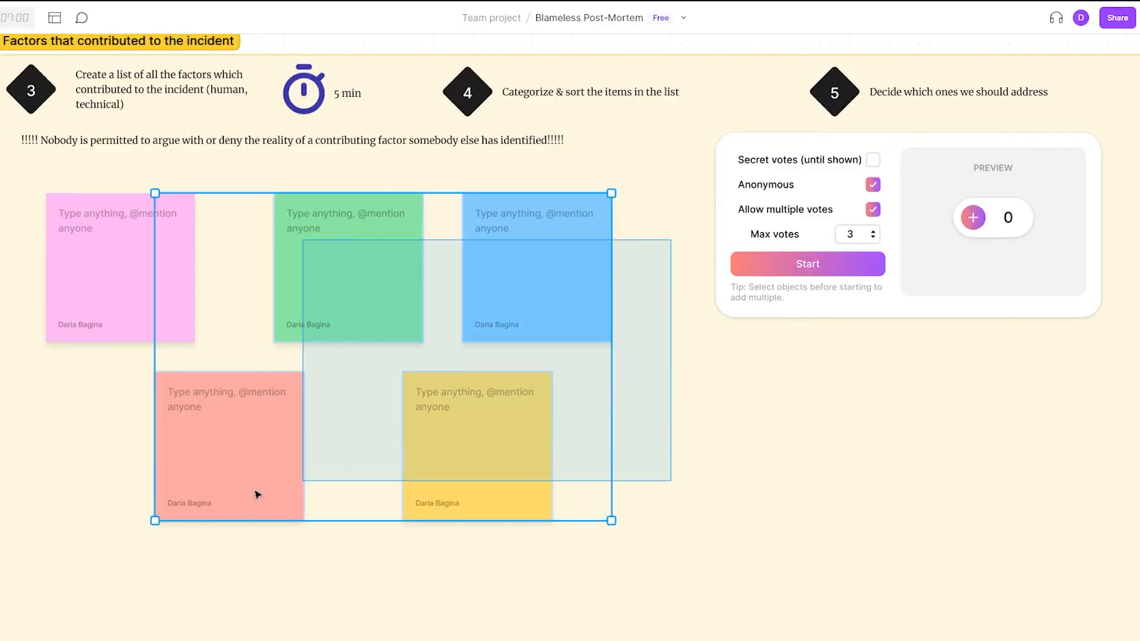
drag(257, 495, 82, 515)
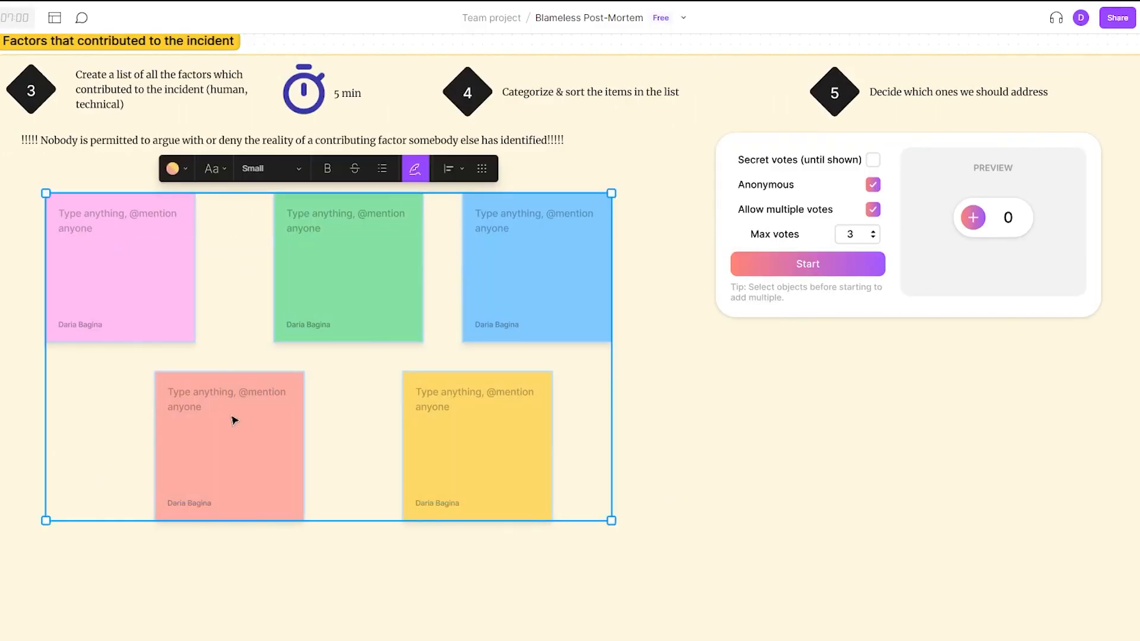
click(776, 271)
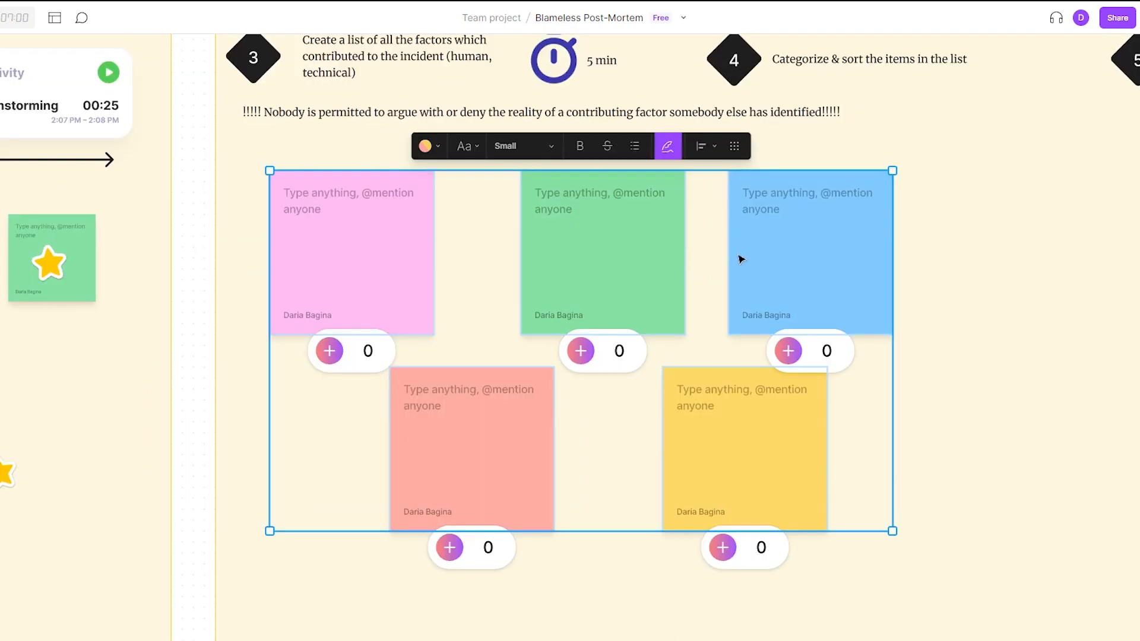
click(991, 387)
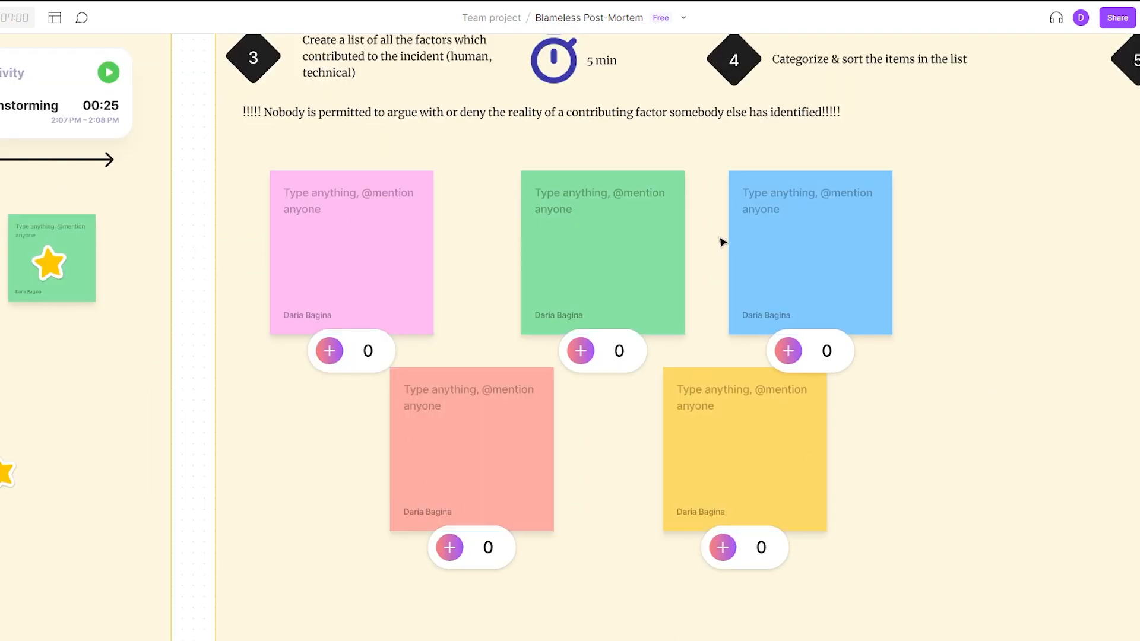
Cast one vote on the green sticky note and two votes on the blue one
click(581, 352)
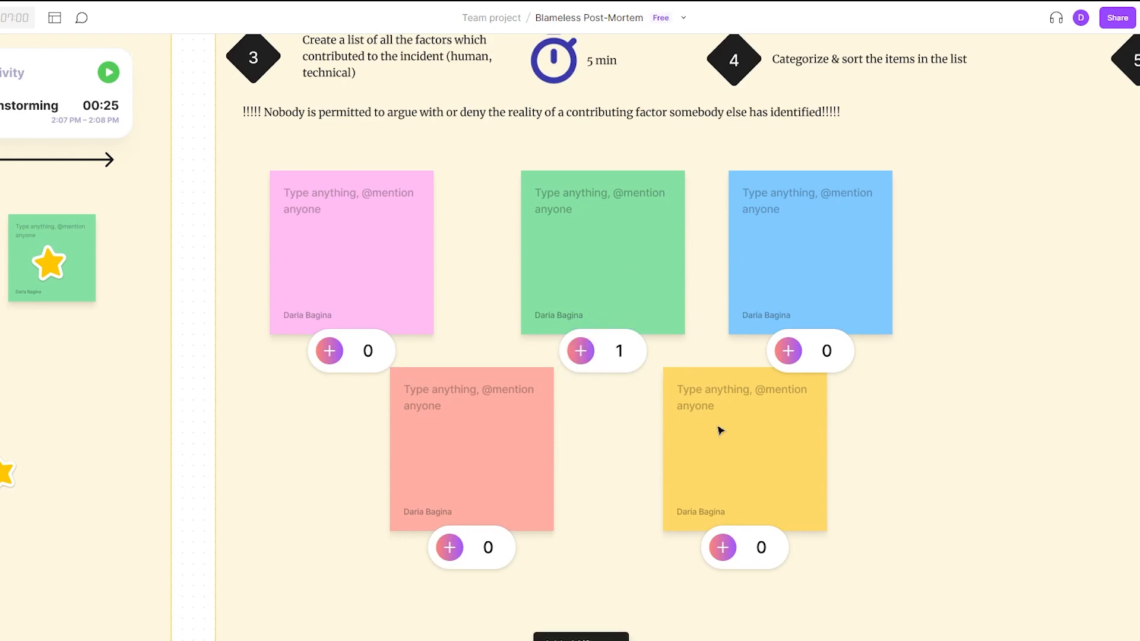
click(788, 351)
click(787, 351)
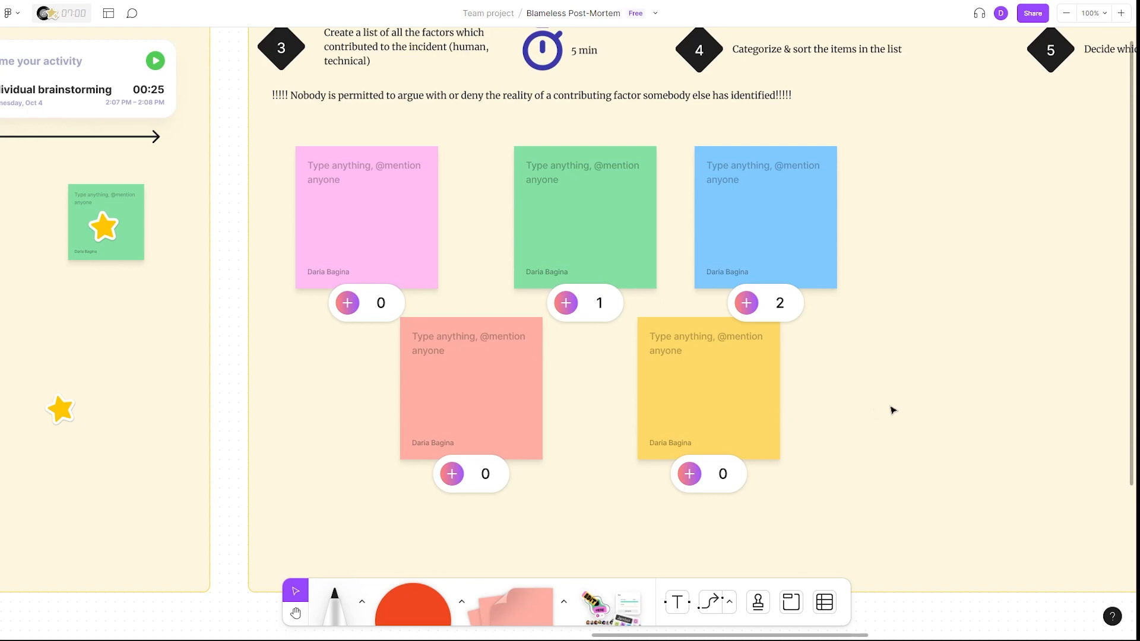
Insert another Simple Vote widget from the community widgets below "Decide which ones we should address"
drag(971, 418, 753, 423)
scroll(789, 390, down, 1)
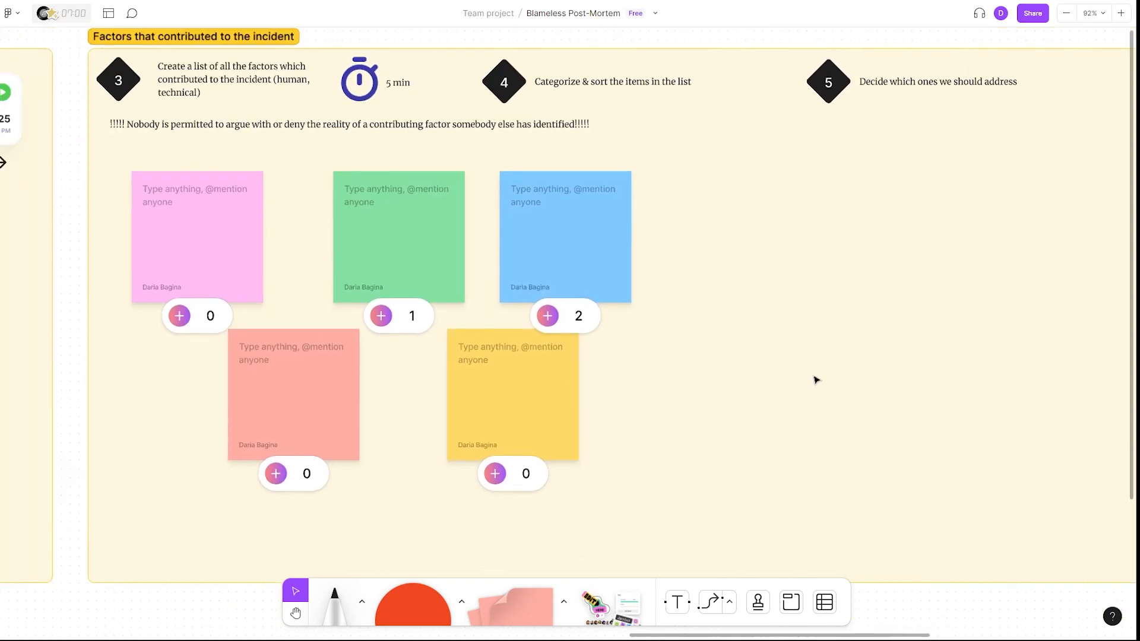
drag(814, 379, 757, 377)
click(612, 602)
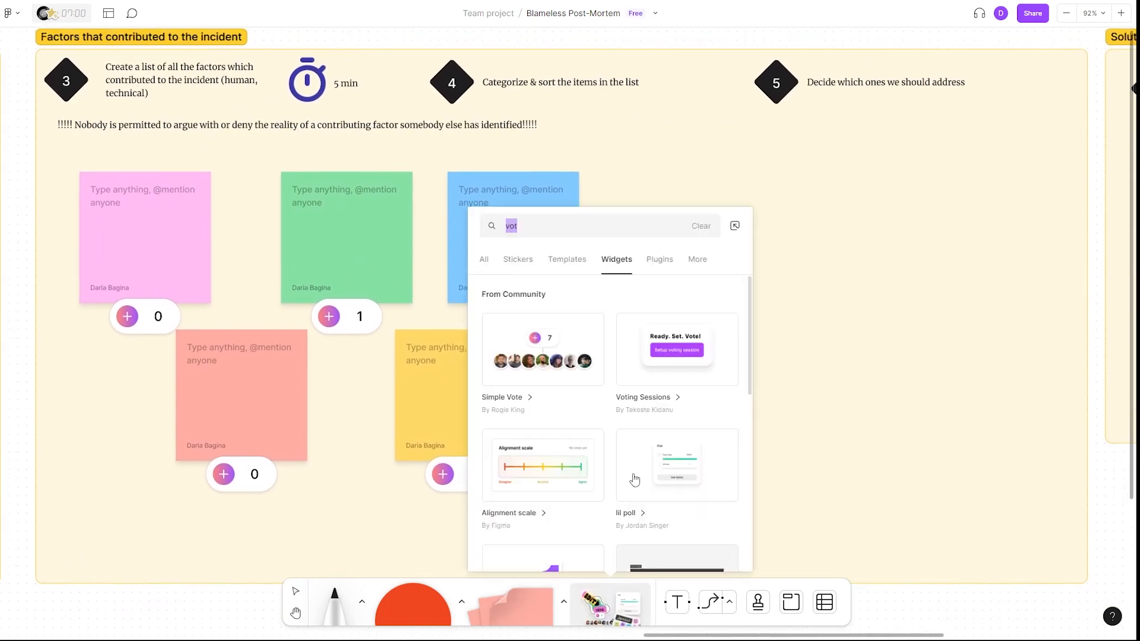
click(525, 360)
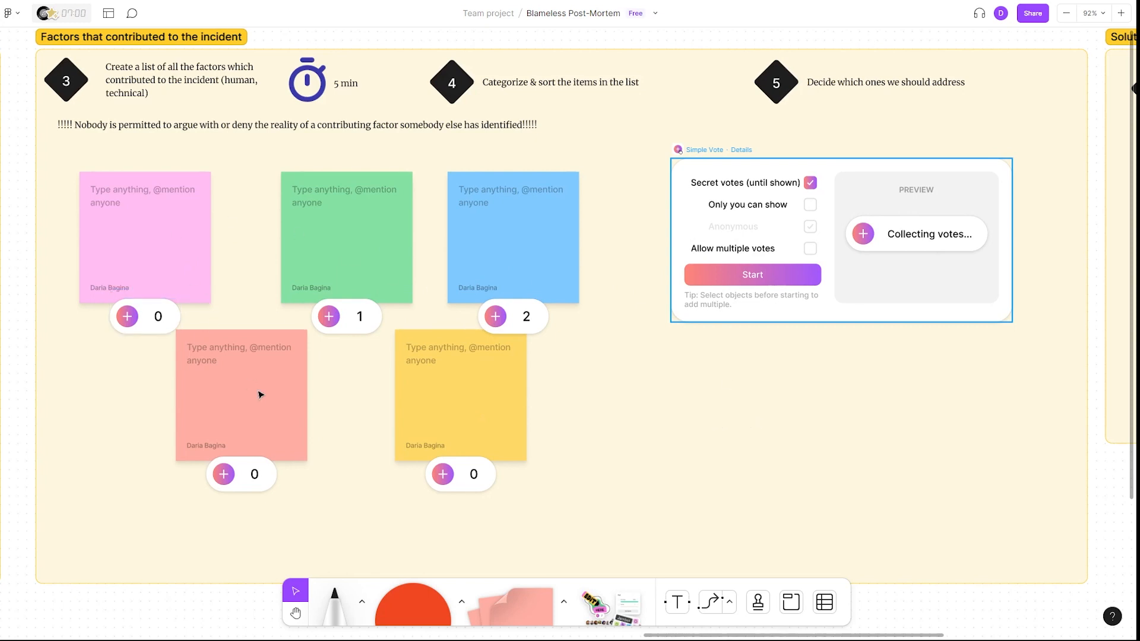
click(684, 437)
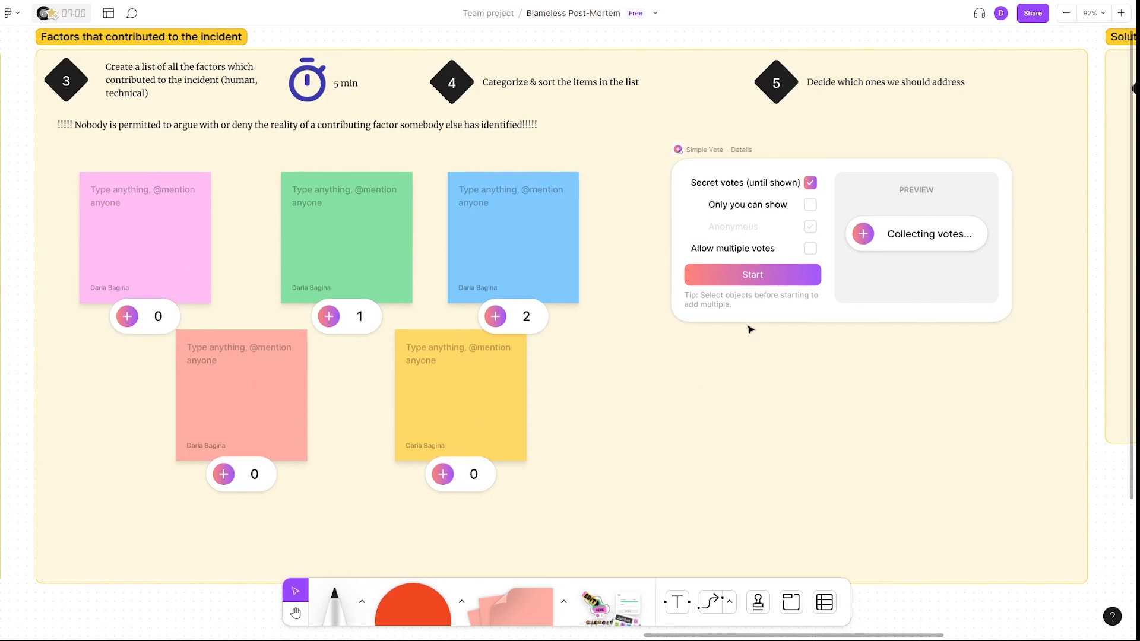
Look at the board's timer, music and voting session options and close them again
click(69, 17)
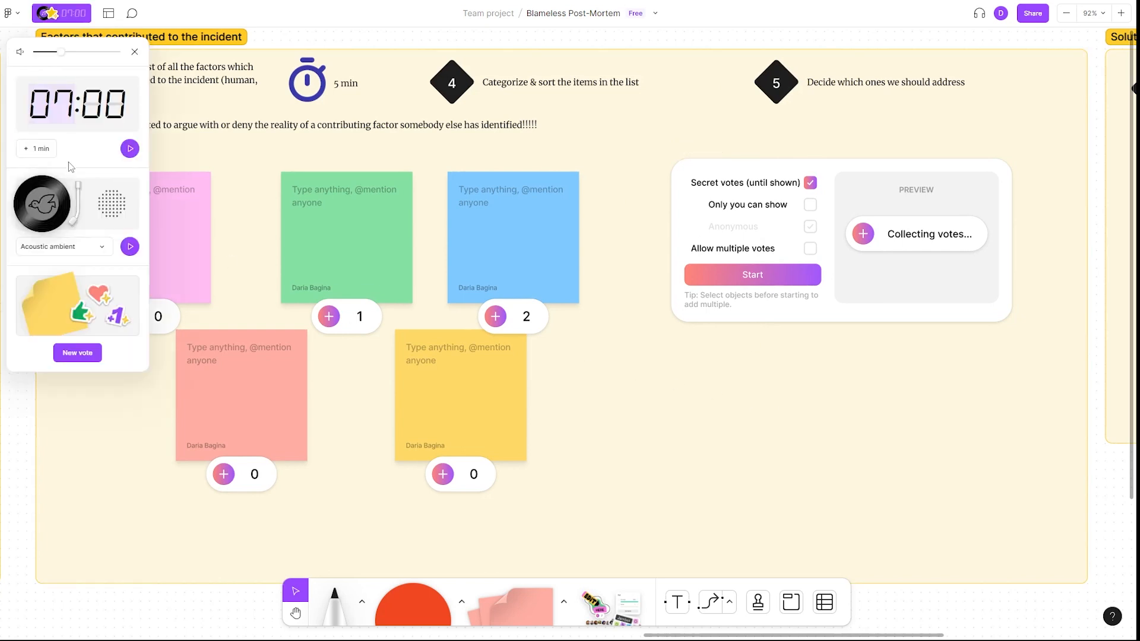
click(213, 280)
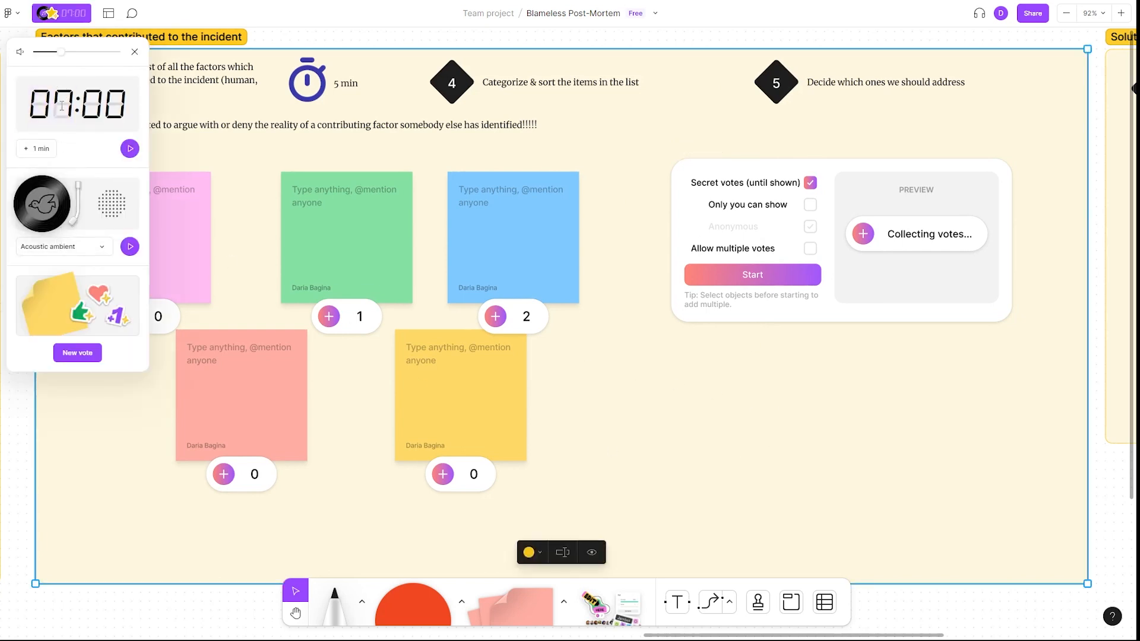
click(134, 51)
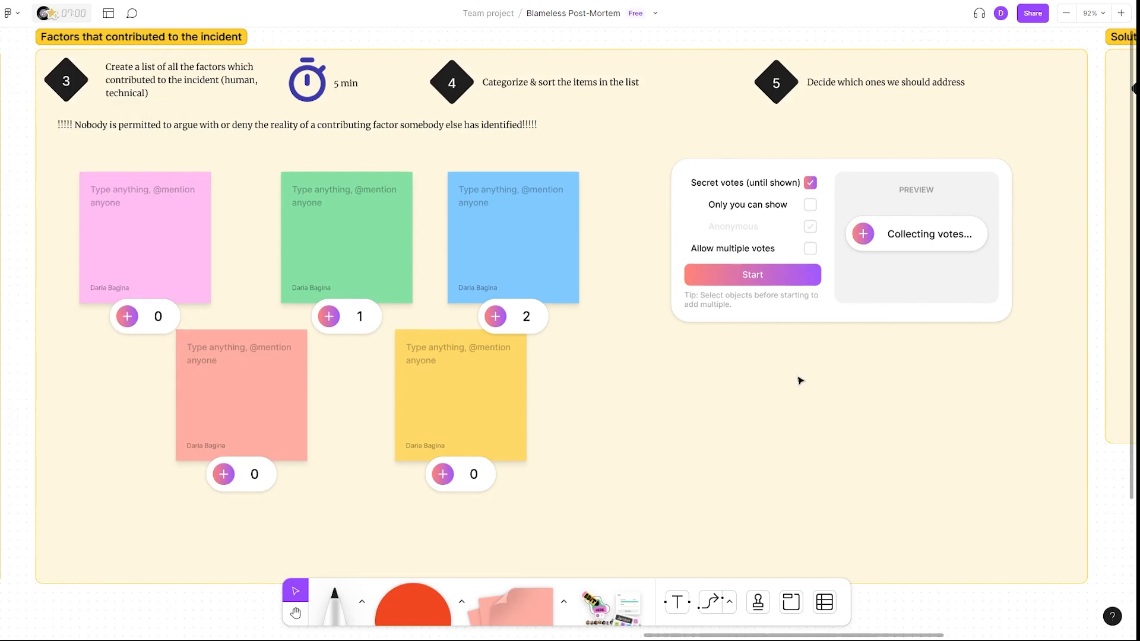
Align the third sticky note in the Solutions section with the other two so they form an even row
scroll(799, 380, down, 1)
drag(910, 410, 84, 365)
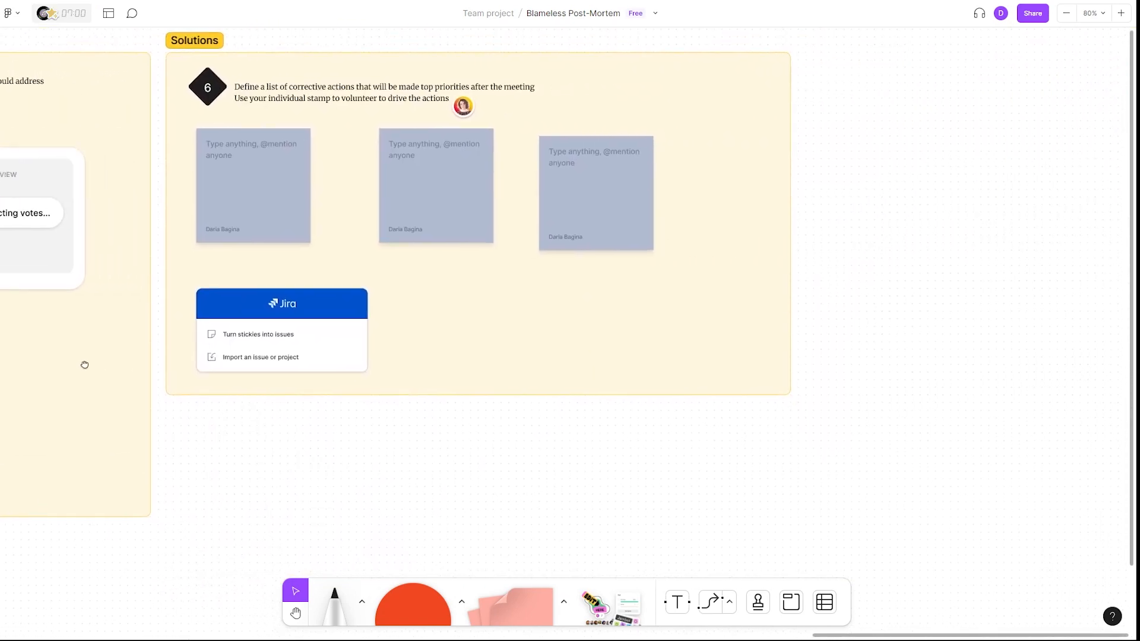
scroll(451, 198, up, 2)
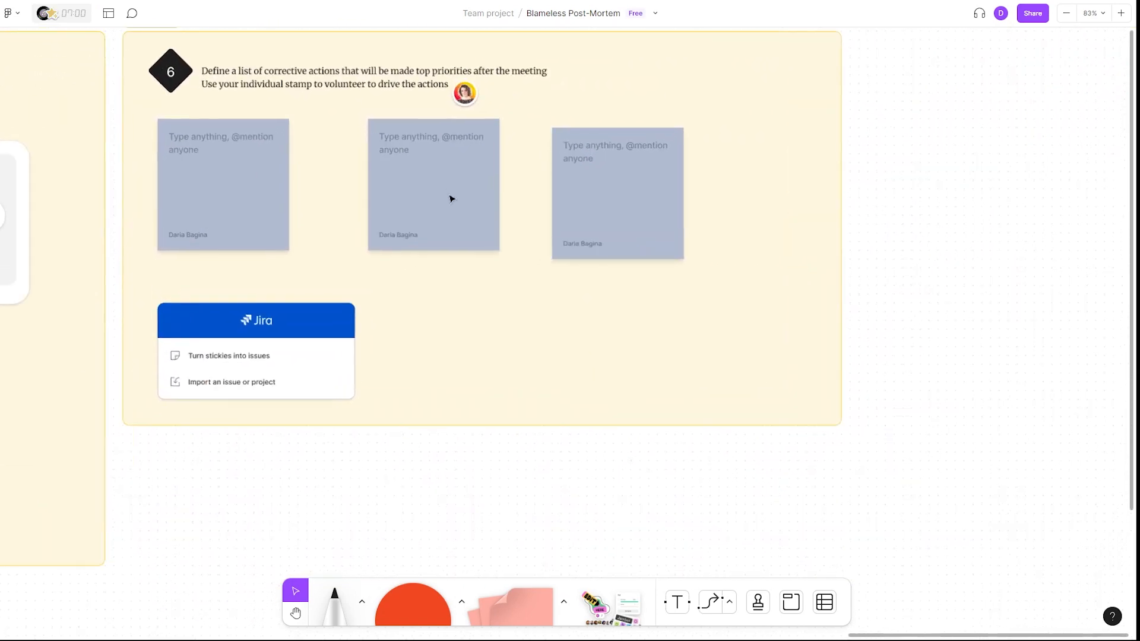
scroll(512, 268, up, 1)
drag(518, 304, 421, 333)
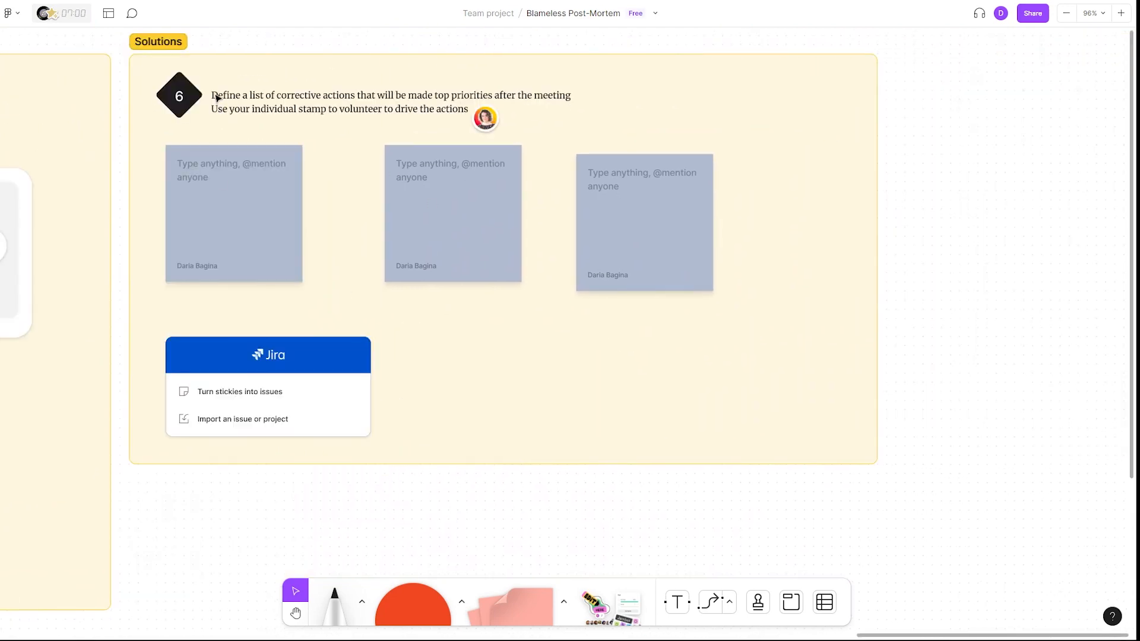
click(592, 216)
click(447, 207)
click(584, 360)
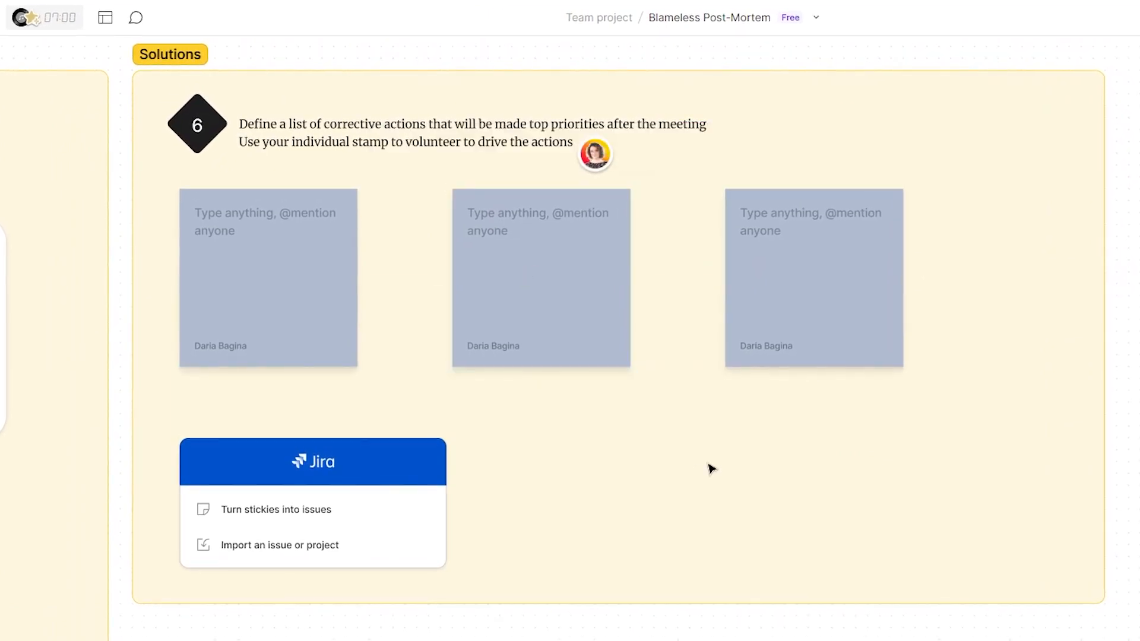
Write "Create a presentation for Team Lead" on the first Solutions sticky note and "PO contact the stakeholders" on the second
double_click(215, 234)
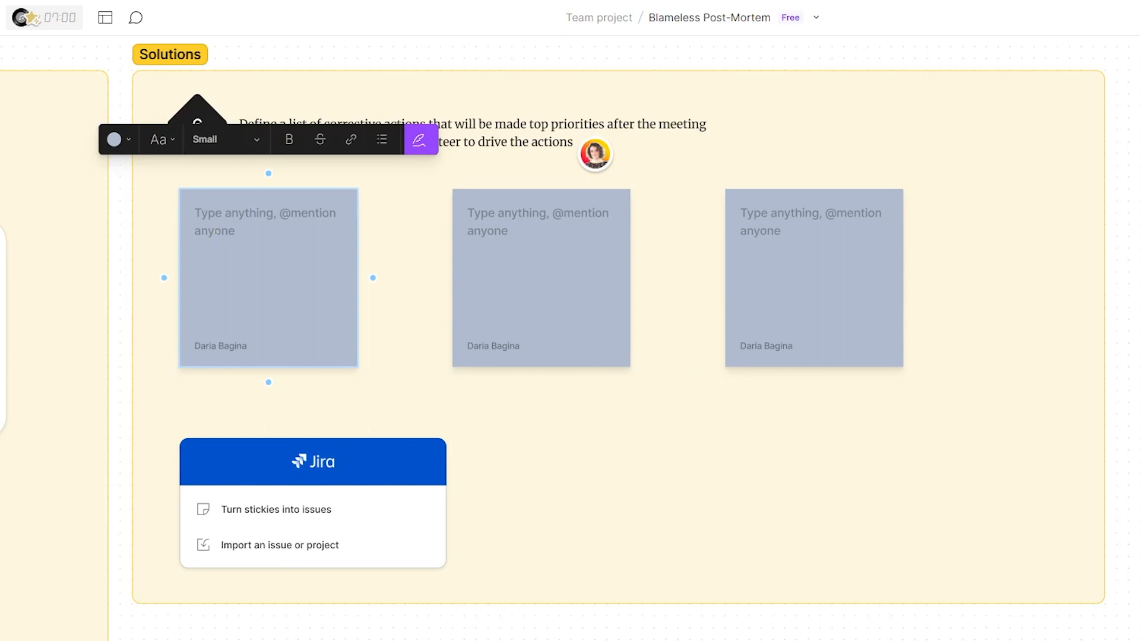
text(Create a p)
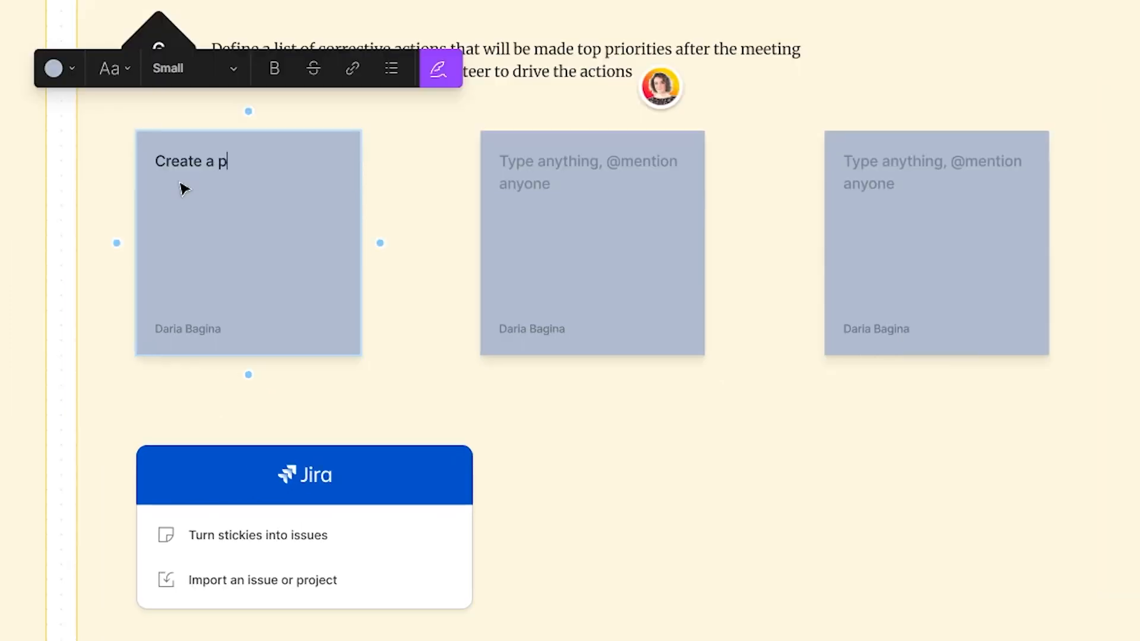
text(resentation for Team Lead)
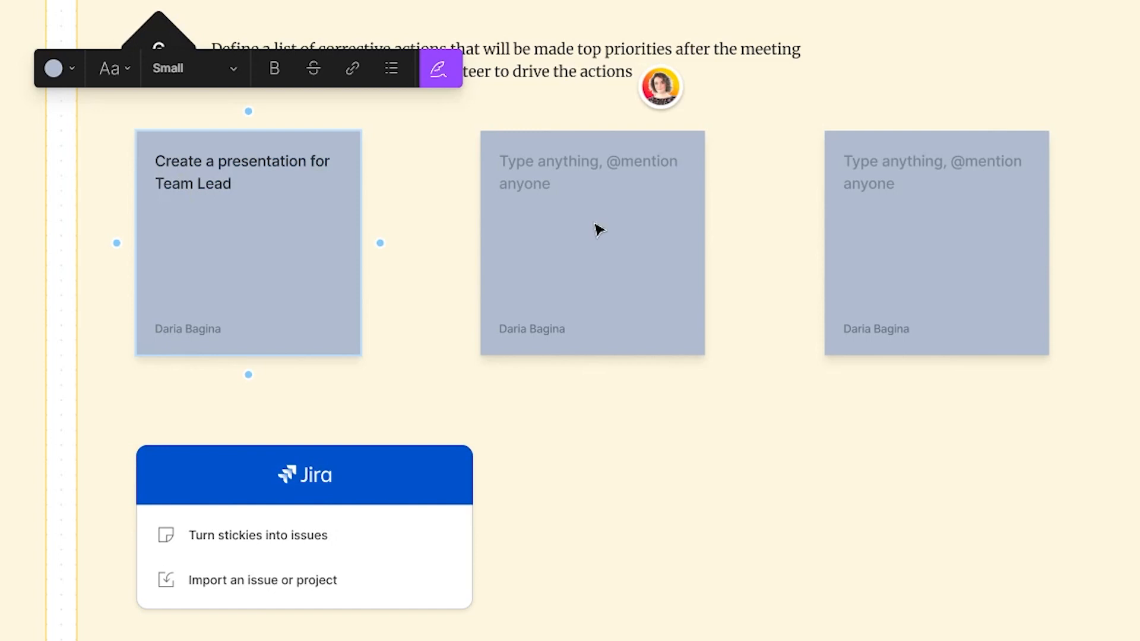
double_click(598, 229)
text(P)
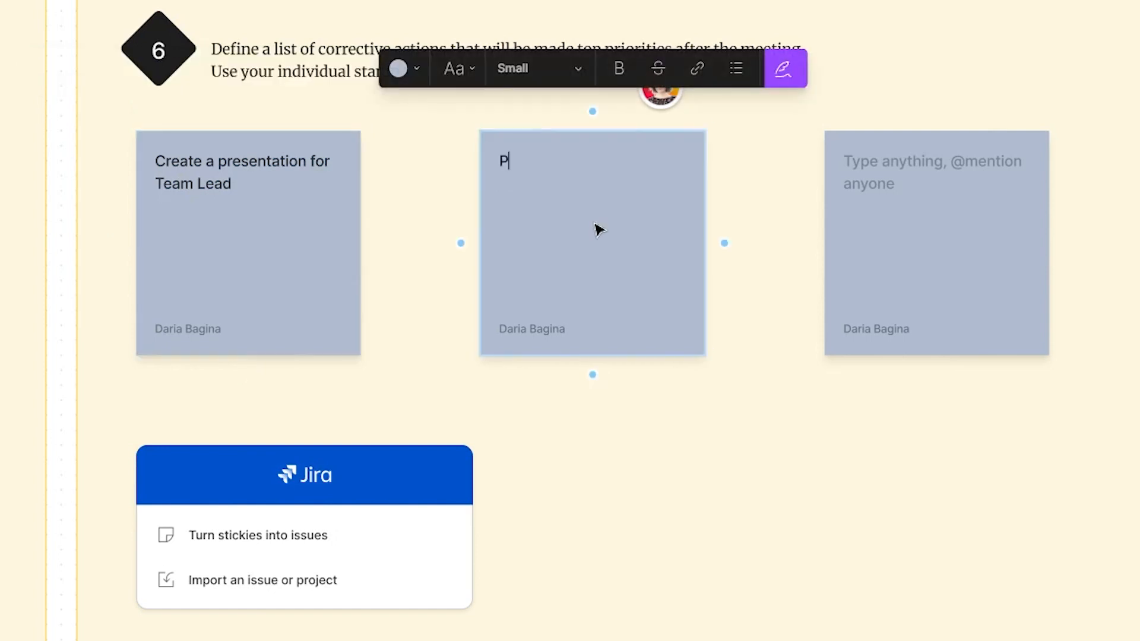
text(O contact the stakeholders)
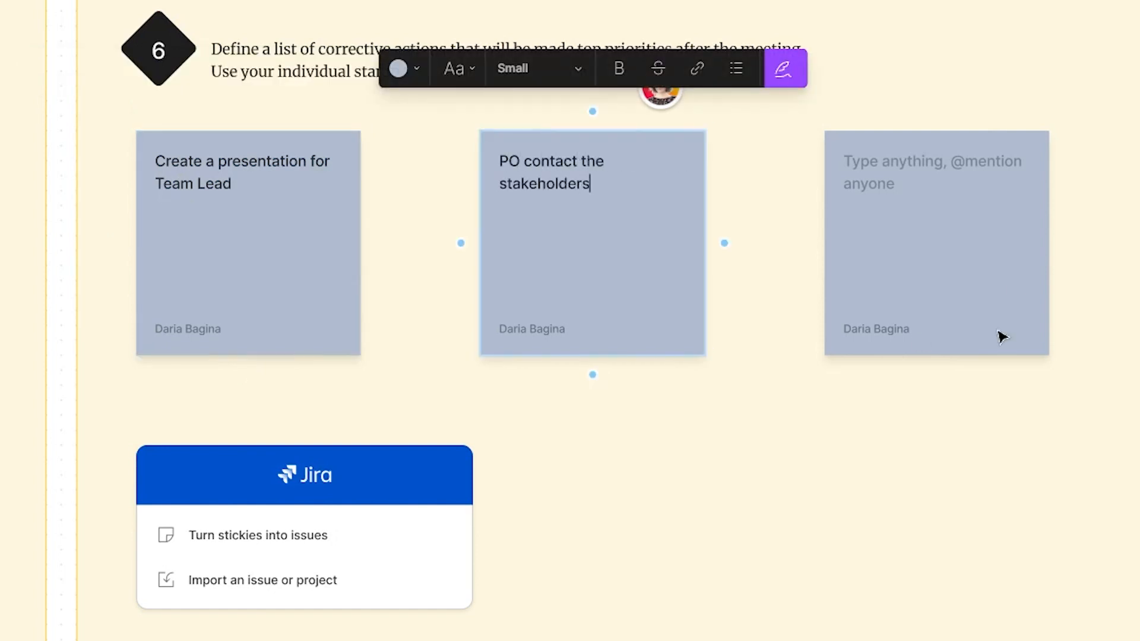
Write "Organize a Sprint Review" on the third Solutions sticky note
double_click(1003, 287)
text(P)
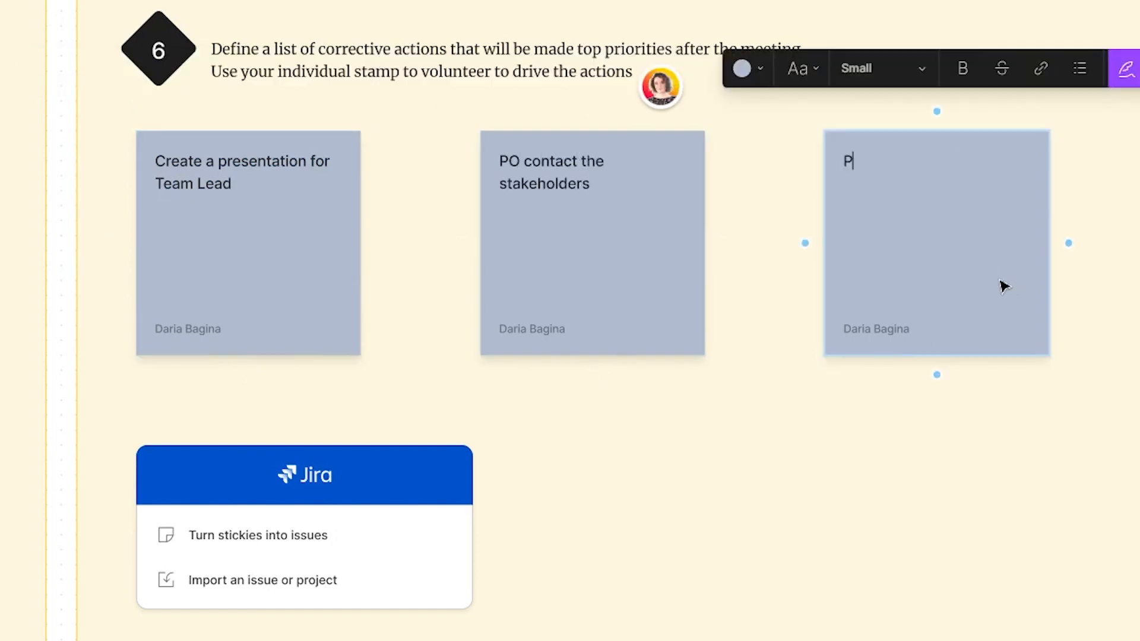
text(Oganize a Sprint Review)
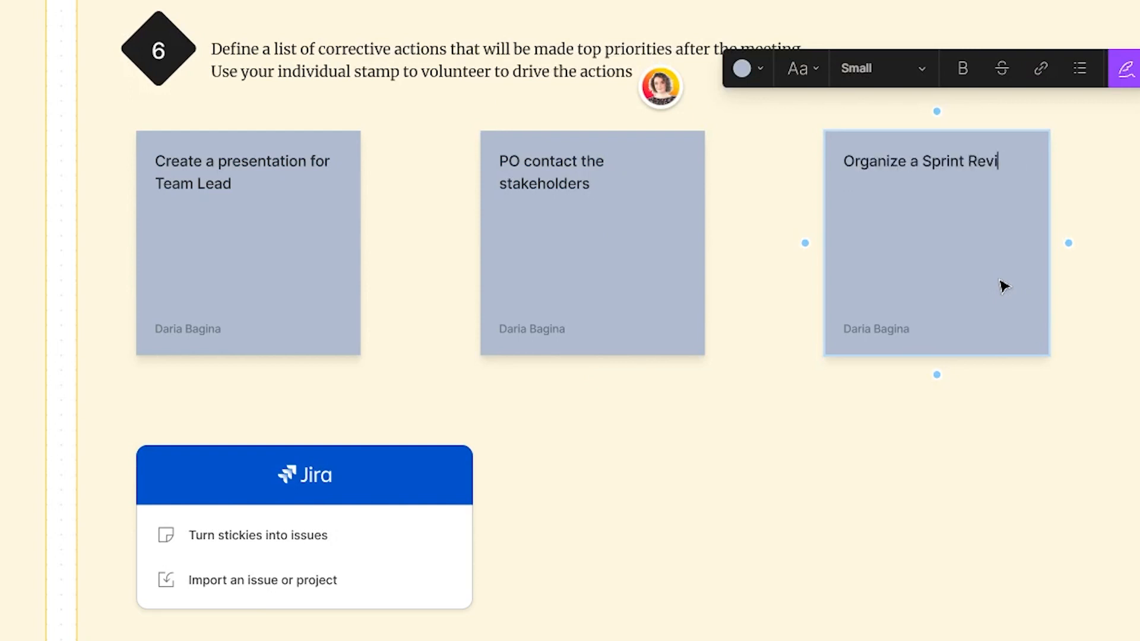
click(1066, 500)
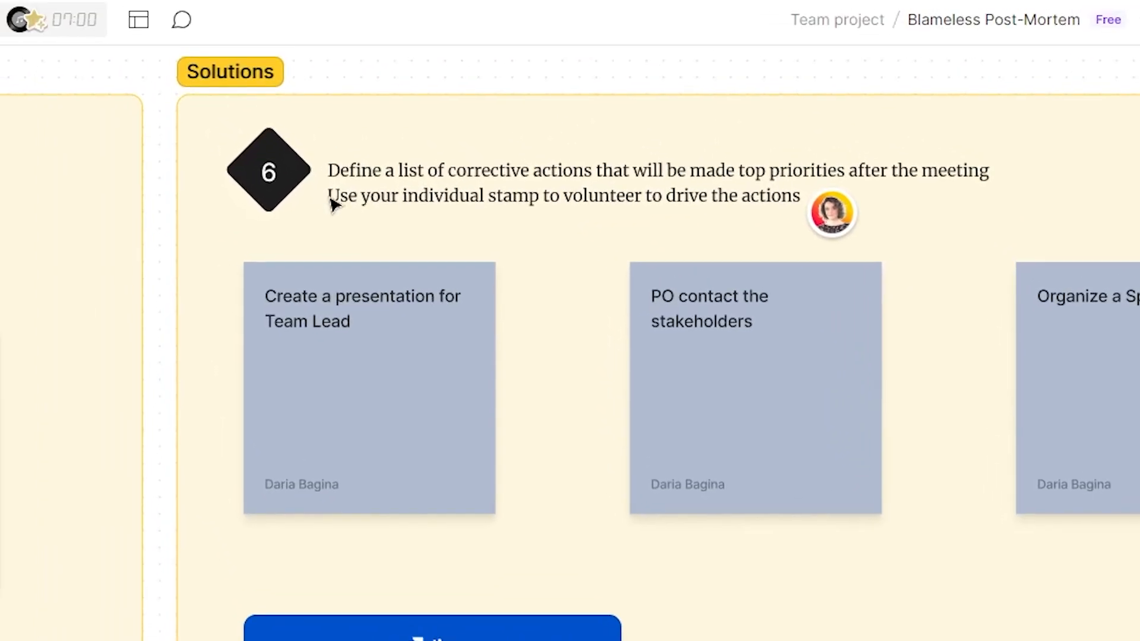
Place the personal profile stamp on the "PO contact the stakeholders" and Sprint Review sticky notes to volunteer for them
click(215, 77)
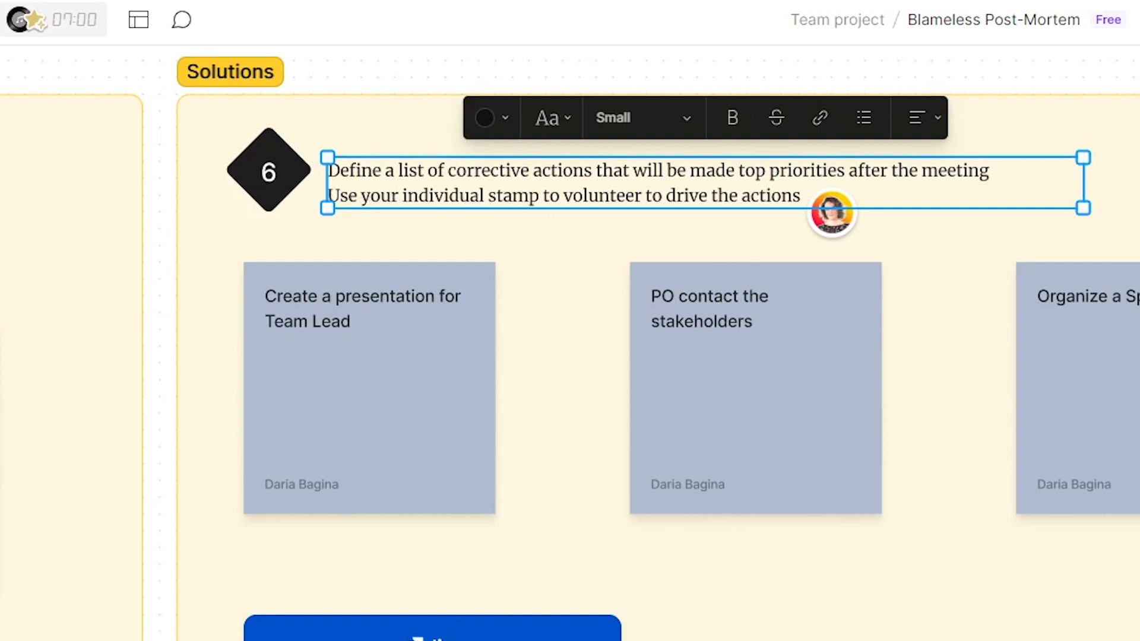
click(758, 600)
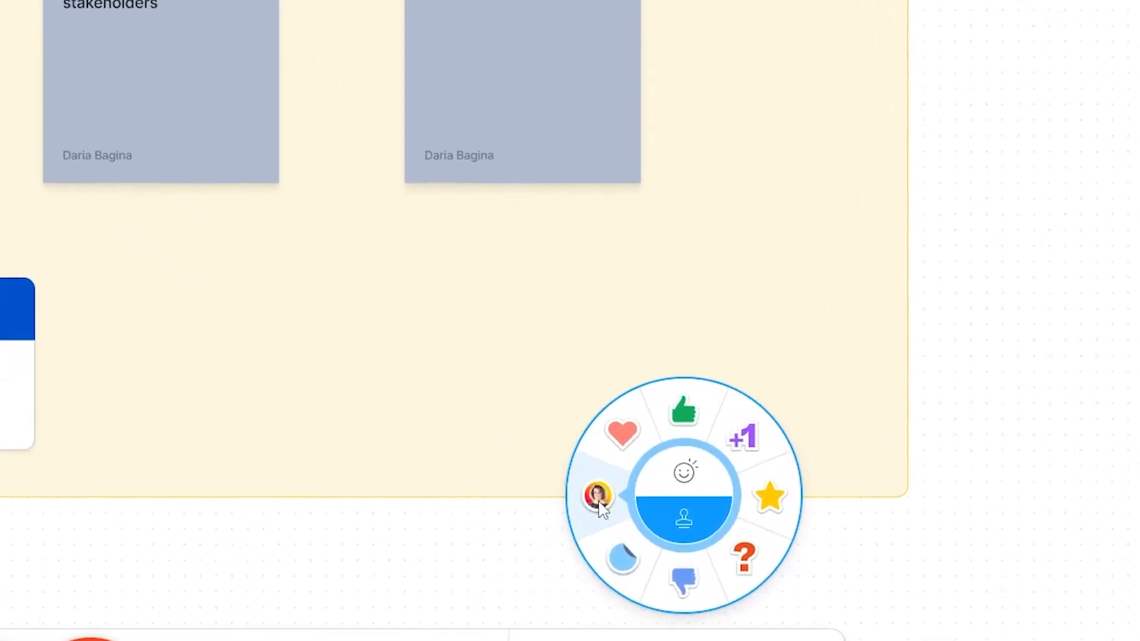
click(597, 497)
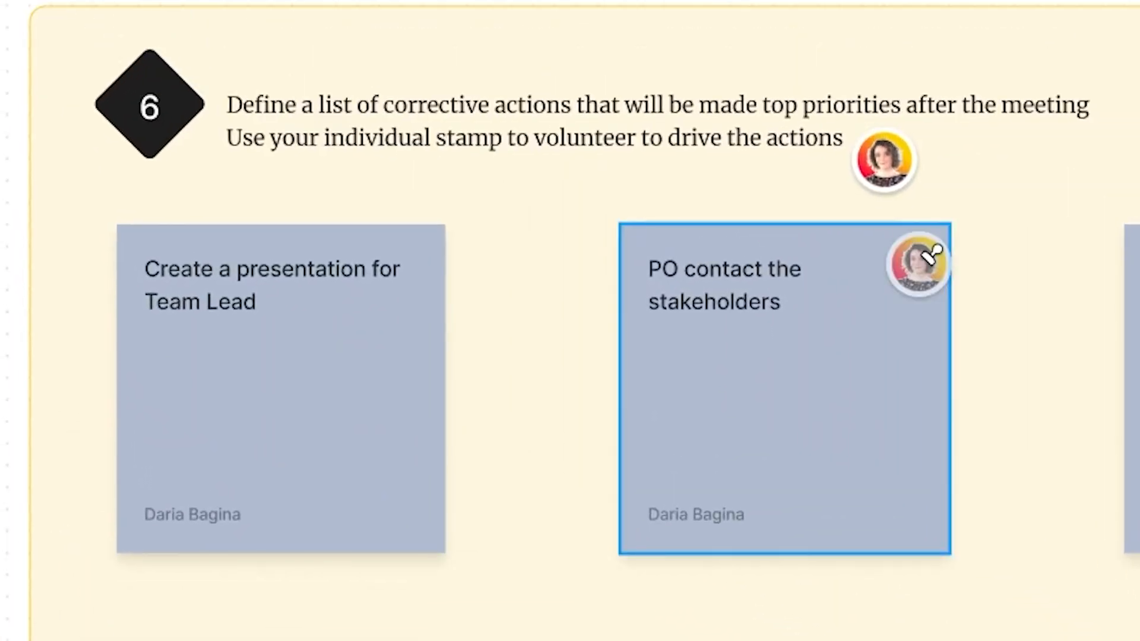
click(920, 261)
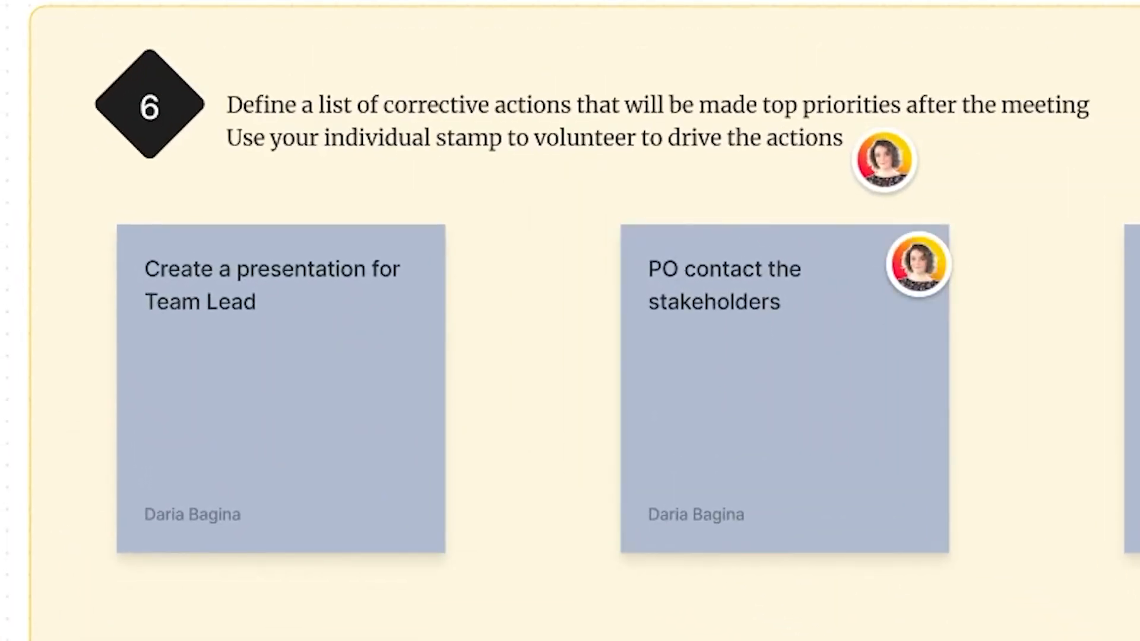
click(703, 497)
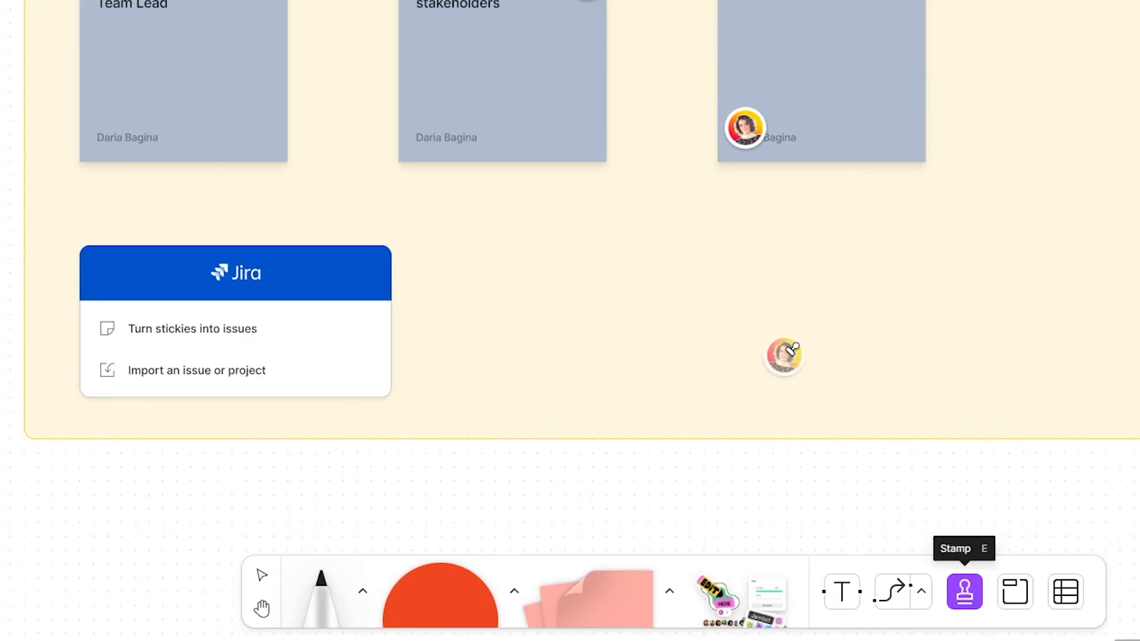
key(s)
key(Escape)
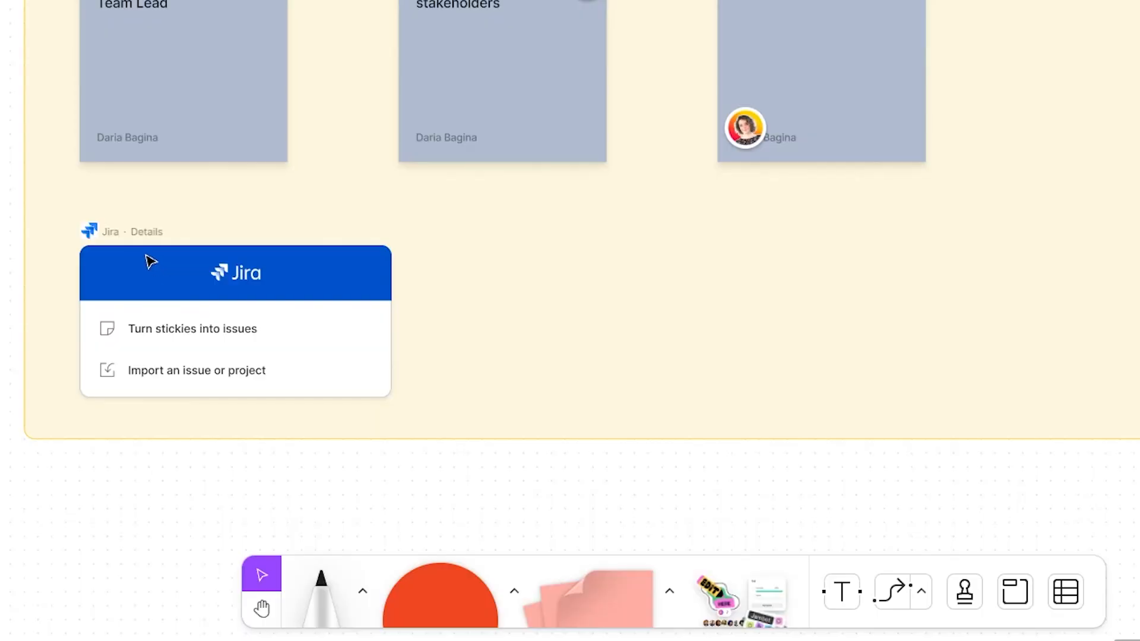
Convert the three Solutions sticky notes into Jira issues of type Task in the Agile Transformation project
mouse_move(150, 259)
mouse_down()
mouse_move(155, 277)
mouse_move(135, 265)
mouse_up()
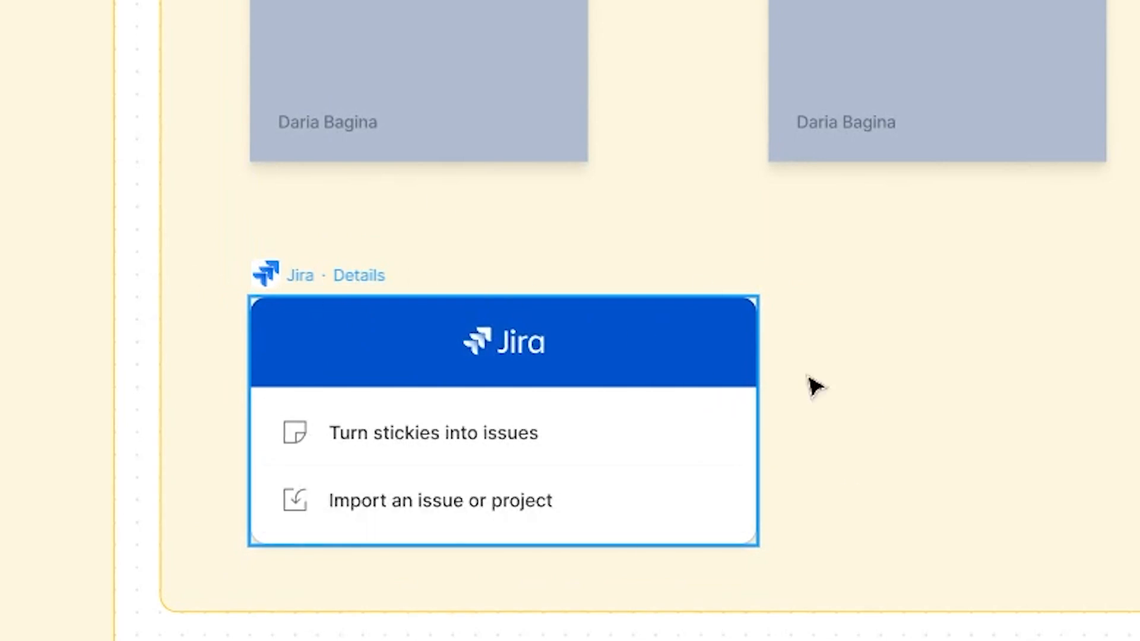
drag(796, 232, 168, 265)
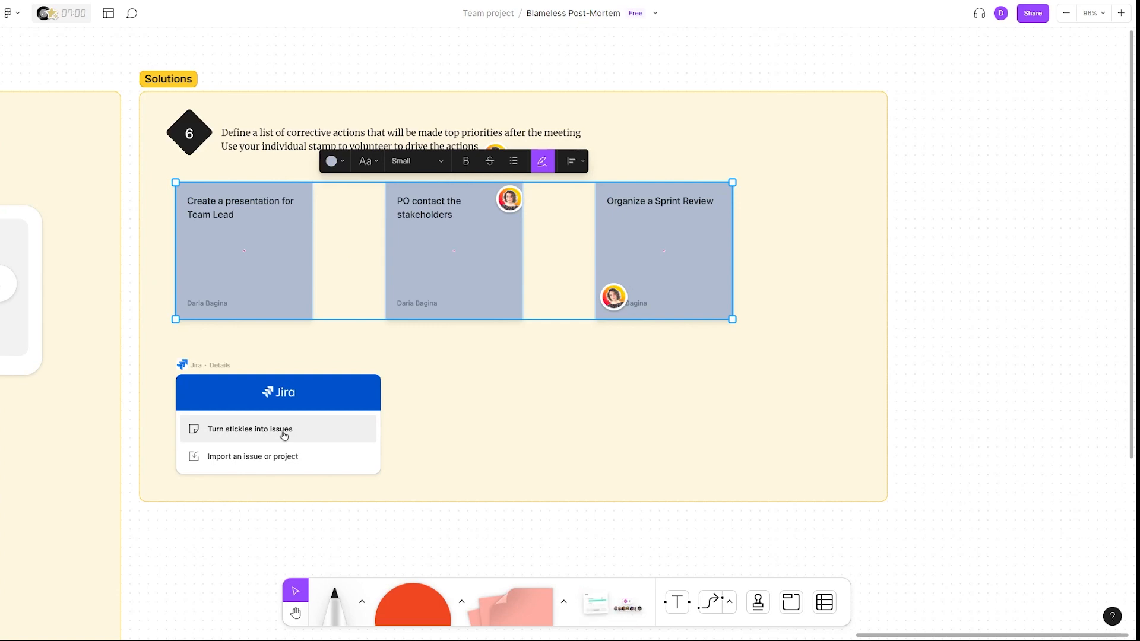
click(289, 470)
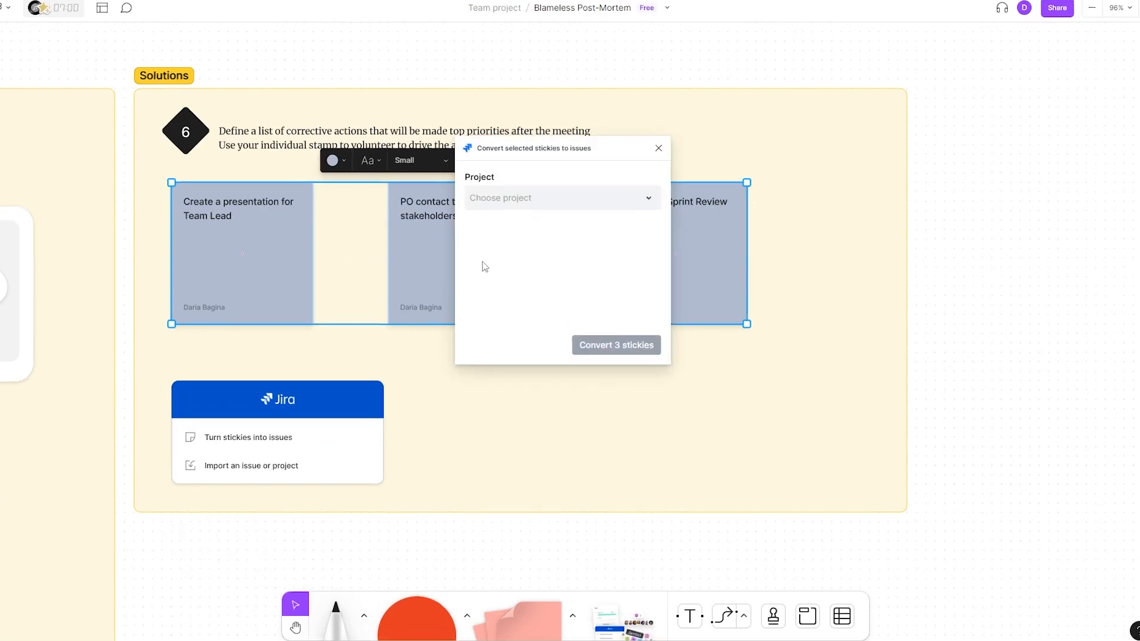
click(577, 194)
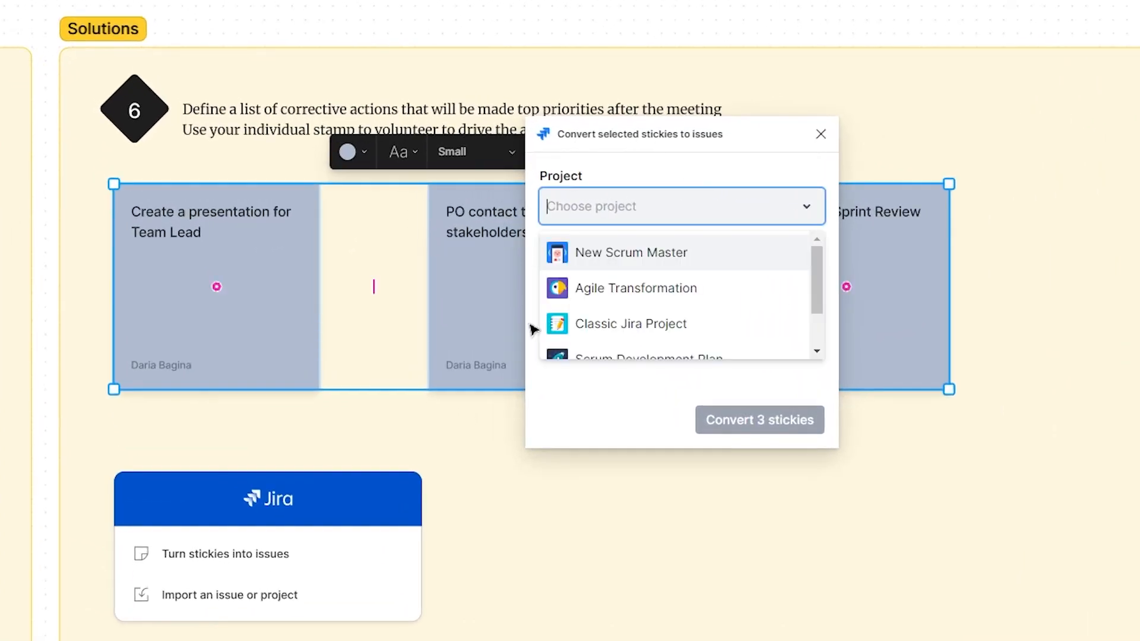
click(647, 298)
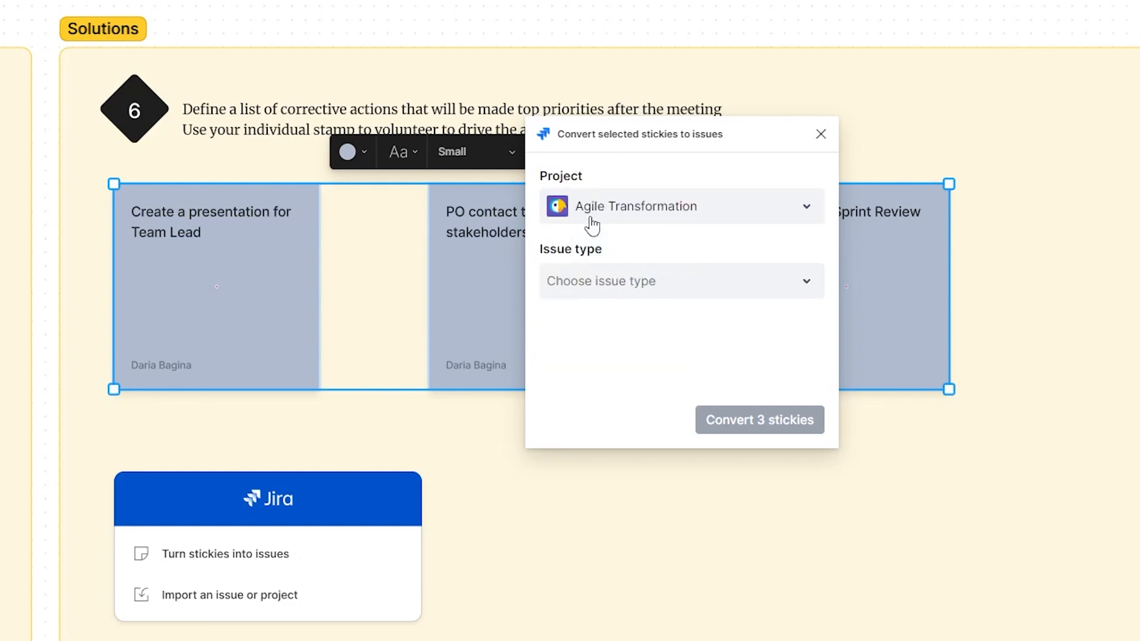
click(577, 282)
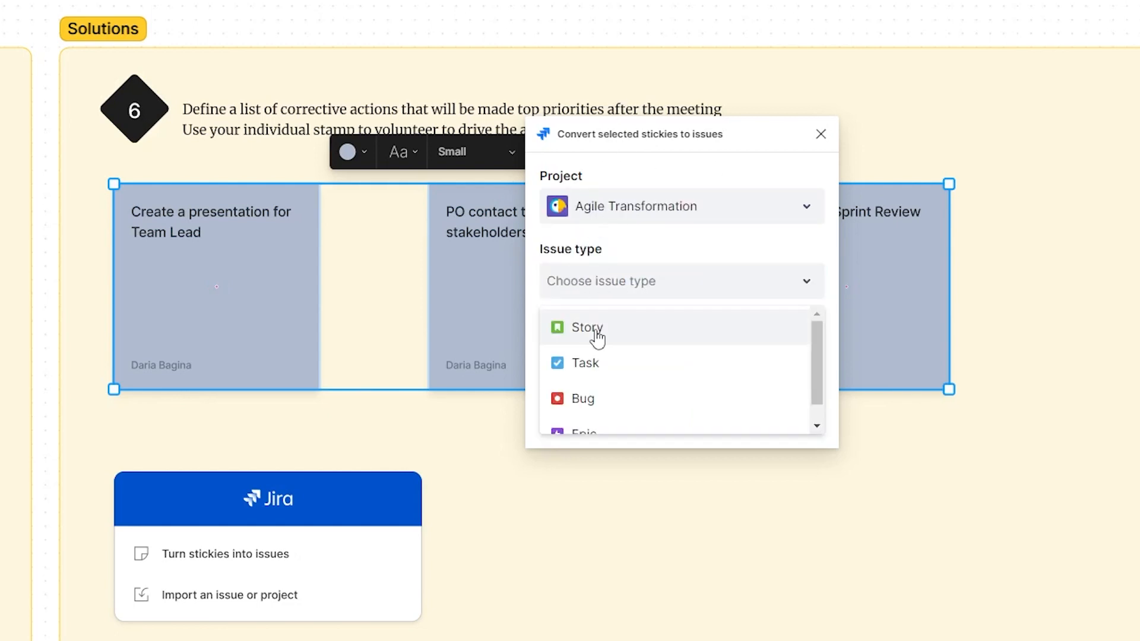
click(584, 362)
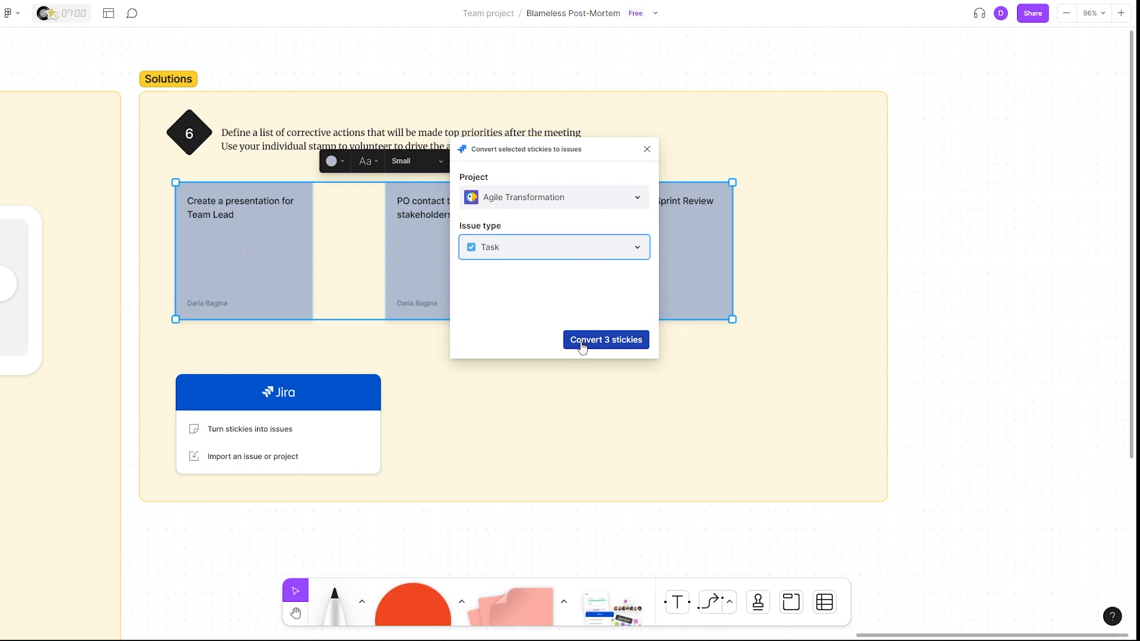
click(582, 347)
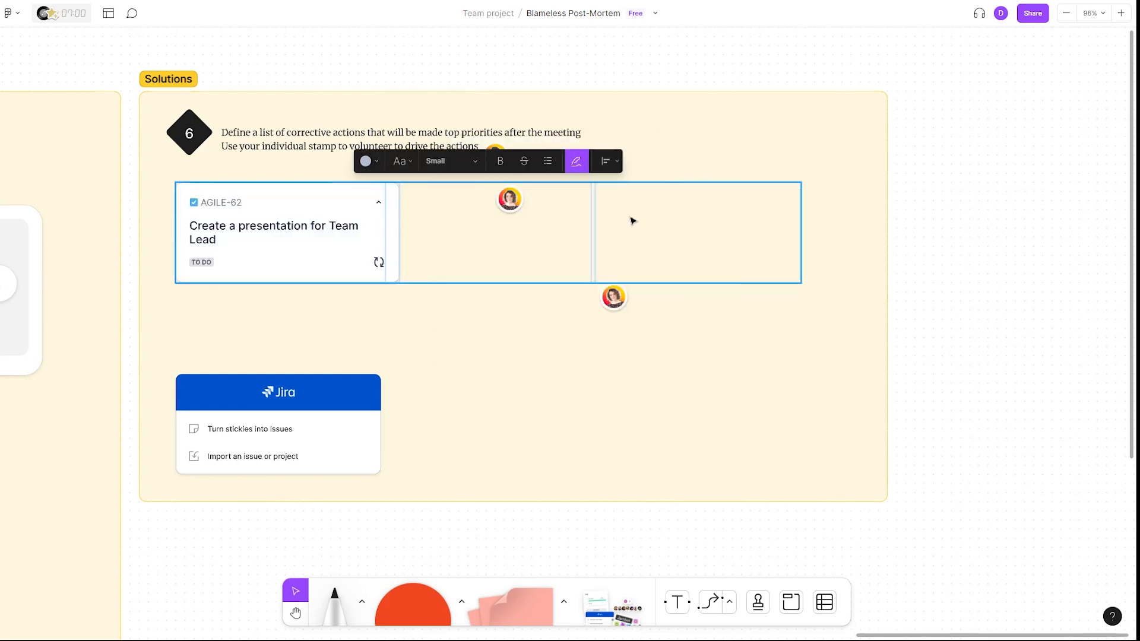
click(538, 349)
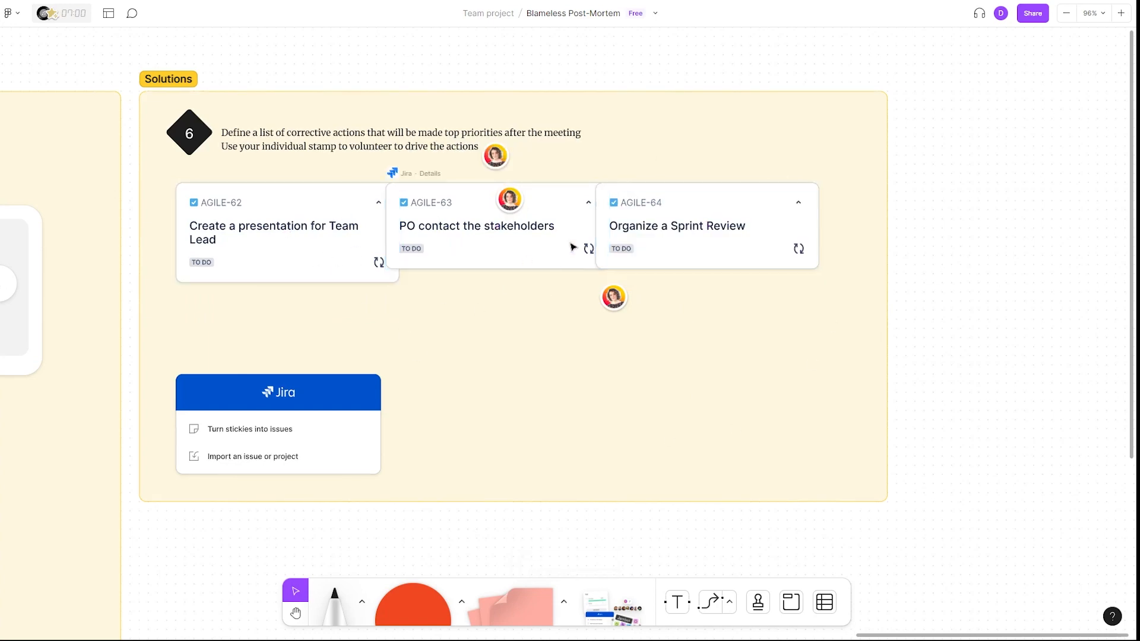
Spread the three Jira issue cards in the Solutions section apart into a row without overlaps
drag(796, 313, 524, 235)
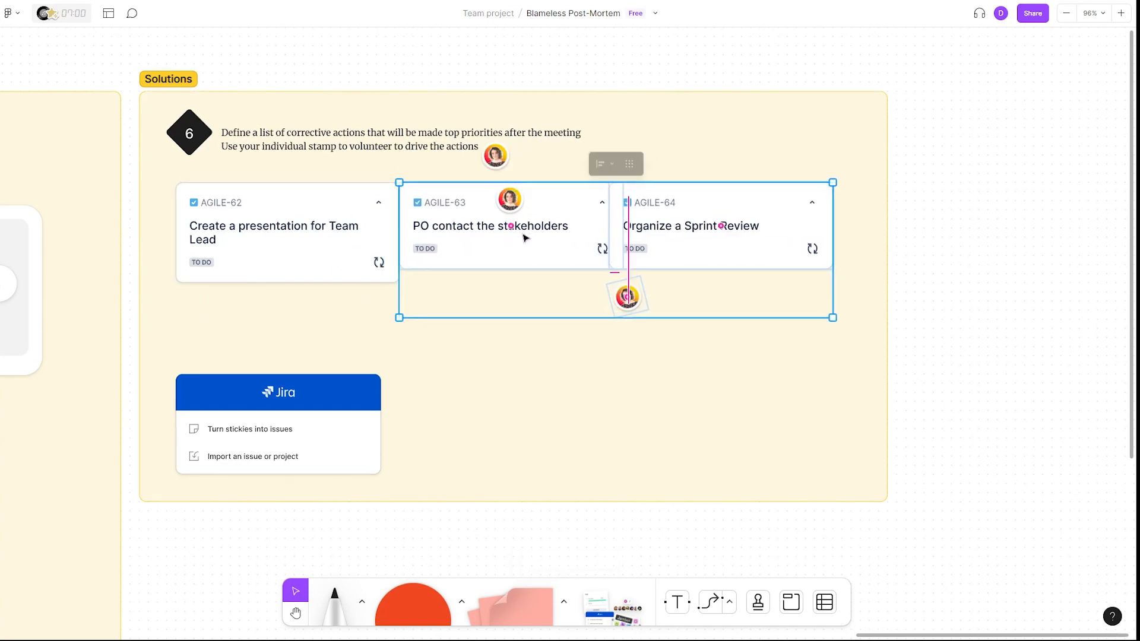
click(524, 235)
click(575, 440)
drag(305, 215, 287, 216)
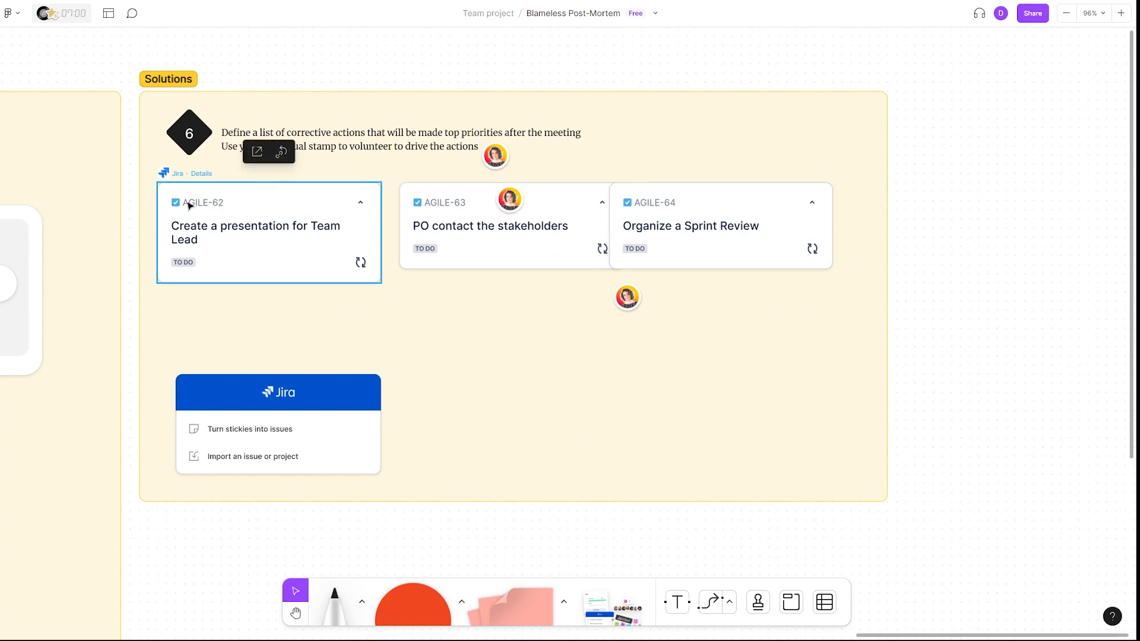
drag(678, 226, 699, 227)
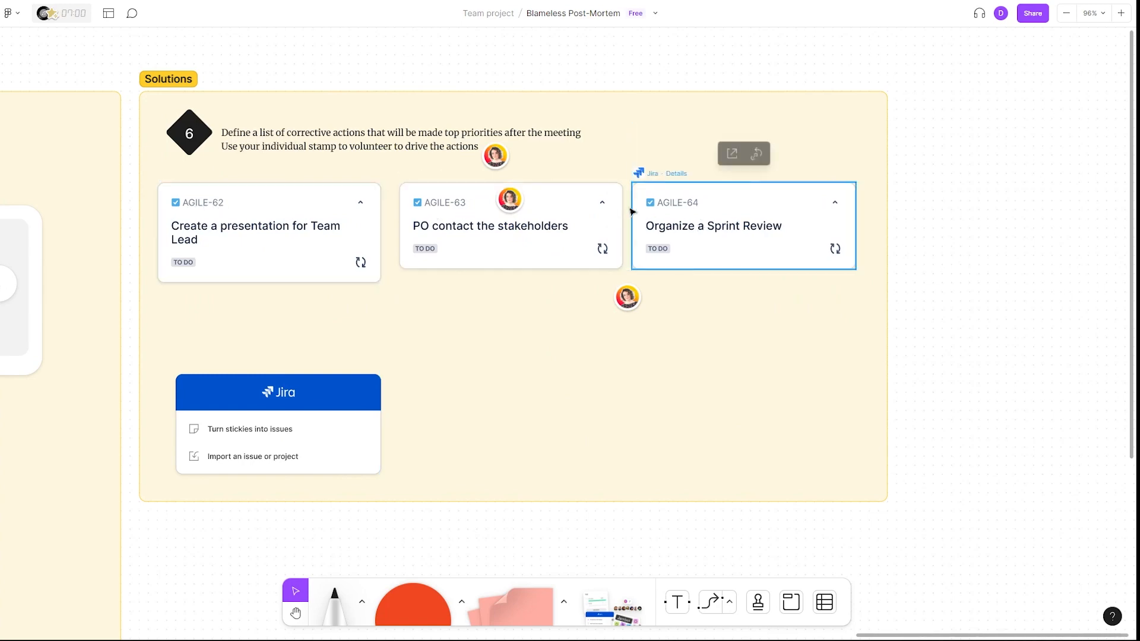
drag(441, 229, 437, 232)
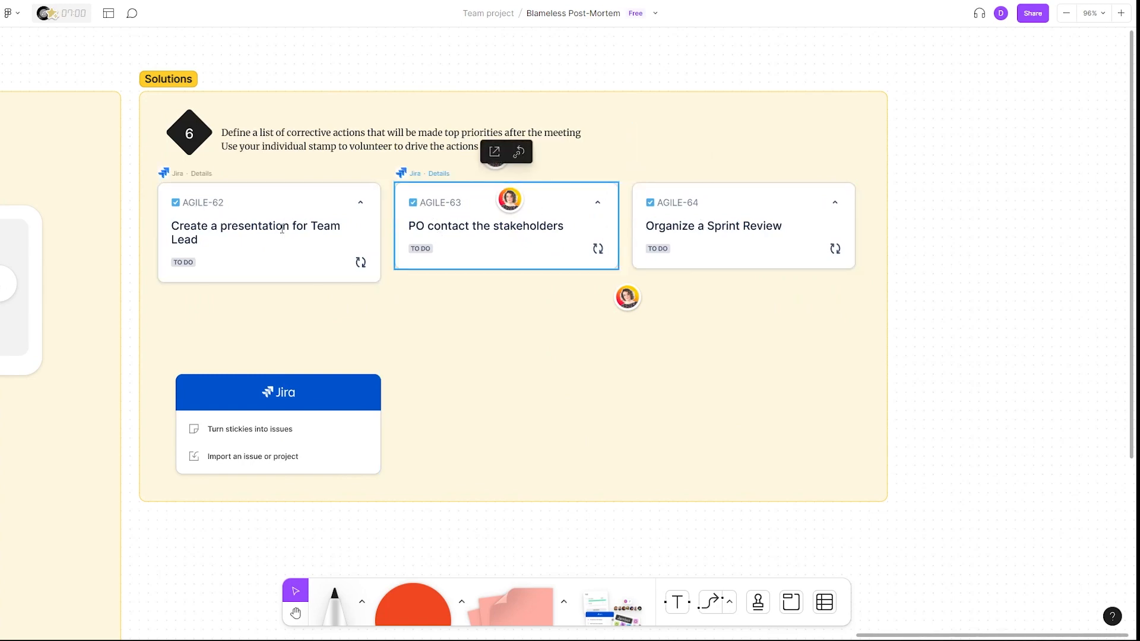
Retitle the first Jira card as "Create a presentation for Team Lead 2" and sync it with Jira
click(265, 240)
click(266, 240)
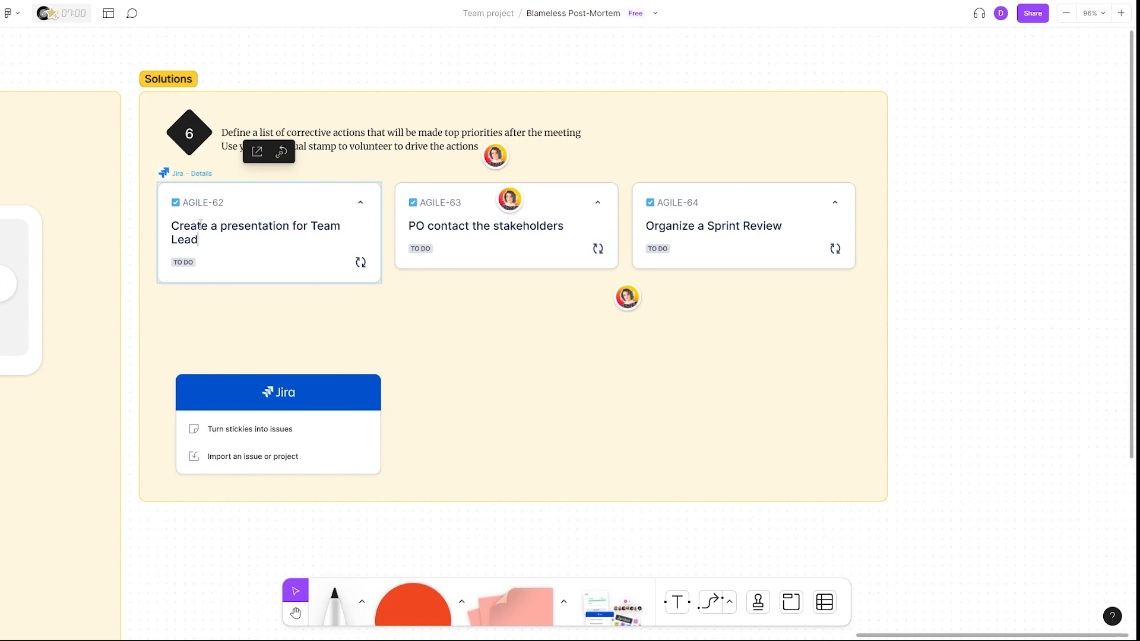
text(2)
click(360, 262)
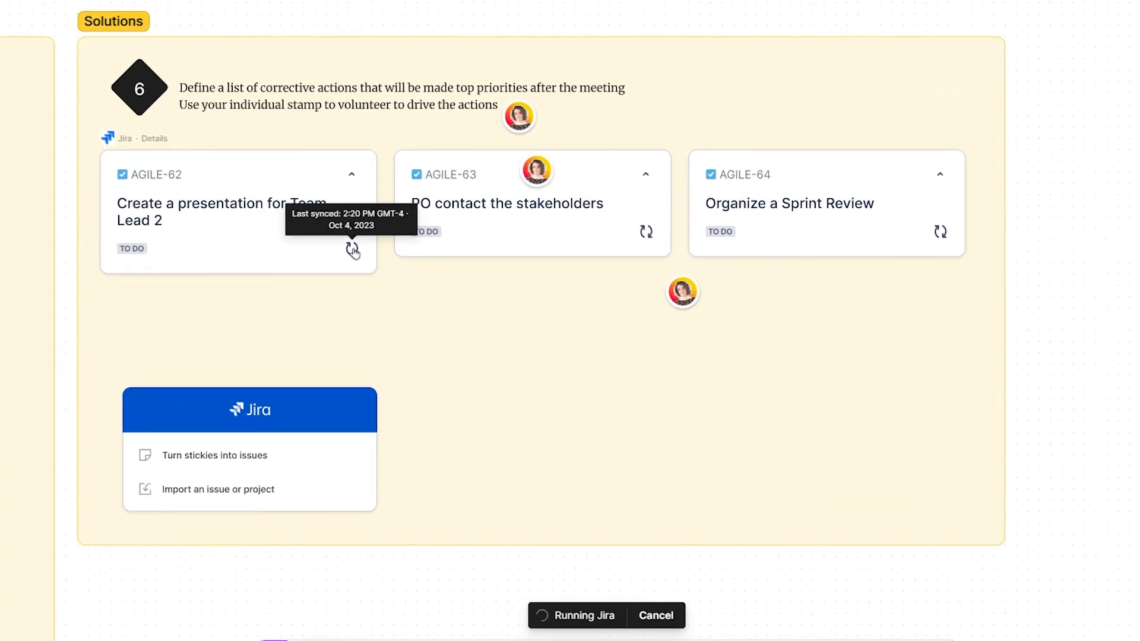
click(352, 249)
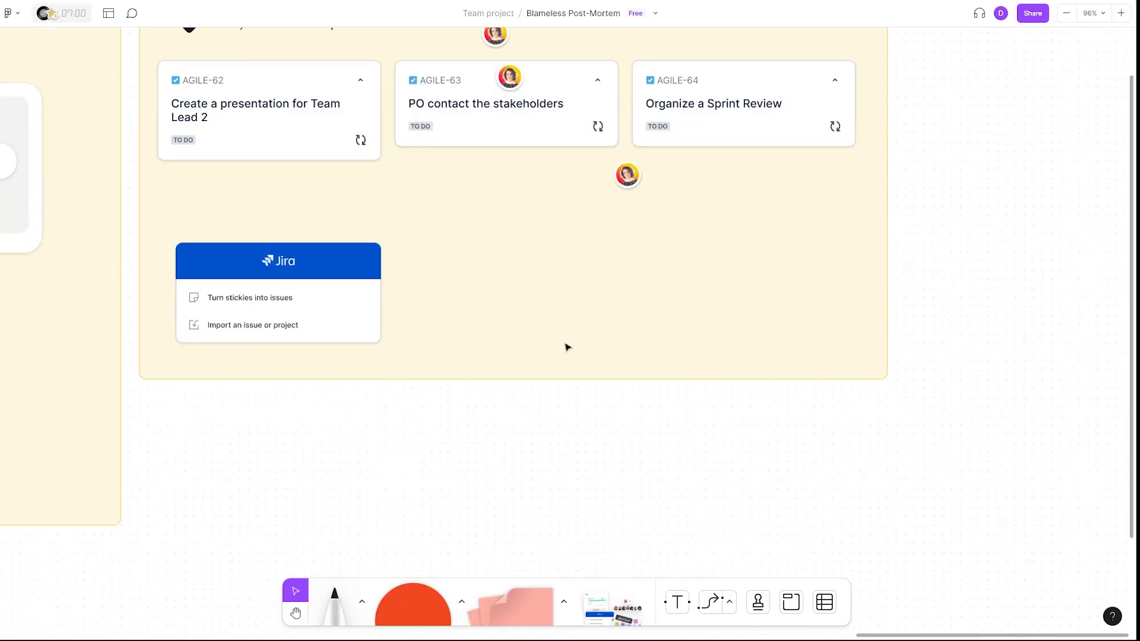
Open the template library for the board, clearing the previous "vot" search
scroll(567, 347, down, 10)
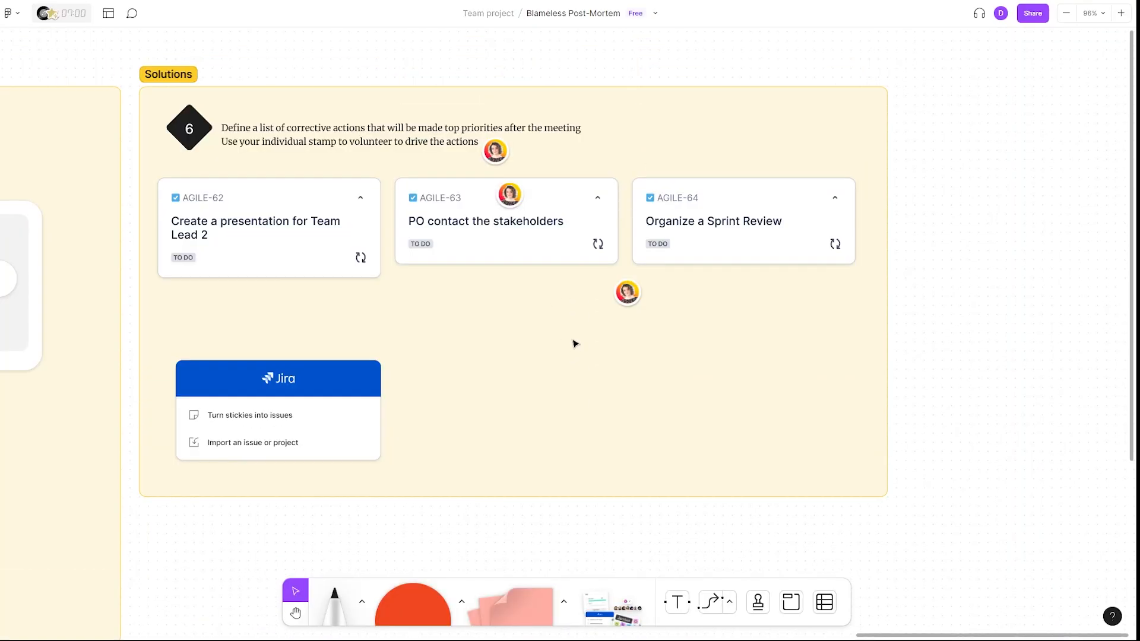
drag(604, 424, 838, 335)
scroll(746, 347, down, 3)
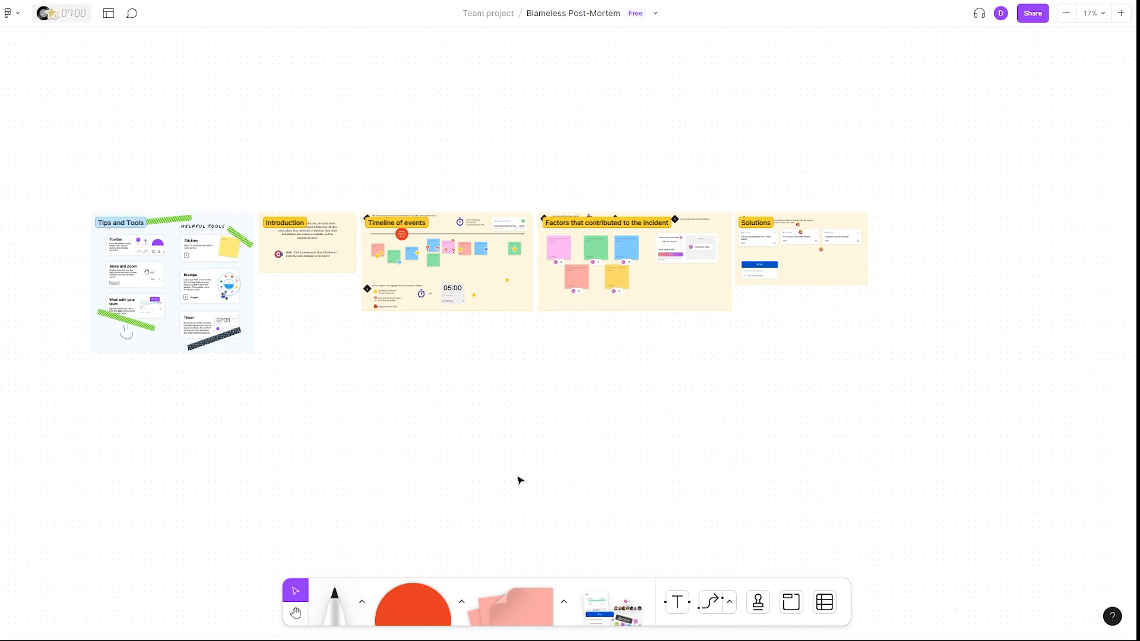
drag(508, 452, 472, 335)
scroll(385, 313, up, 3)
click(614, 605)
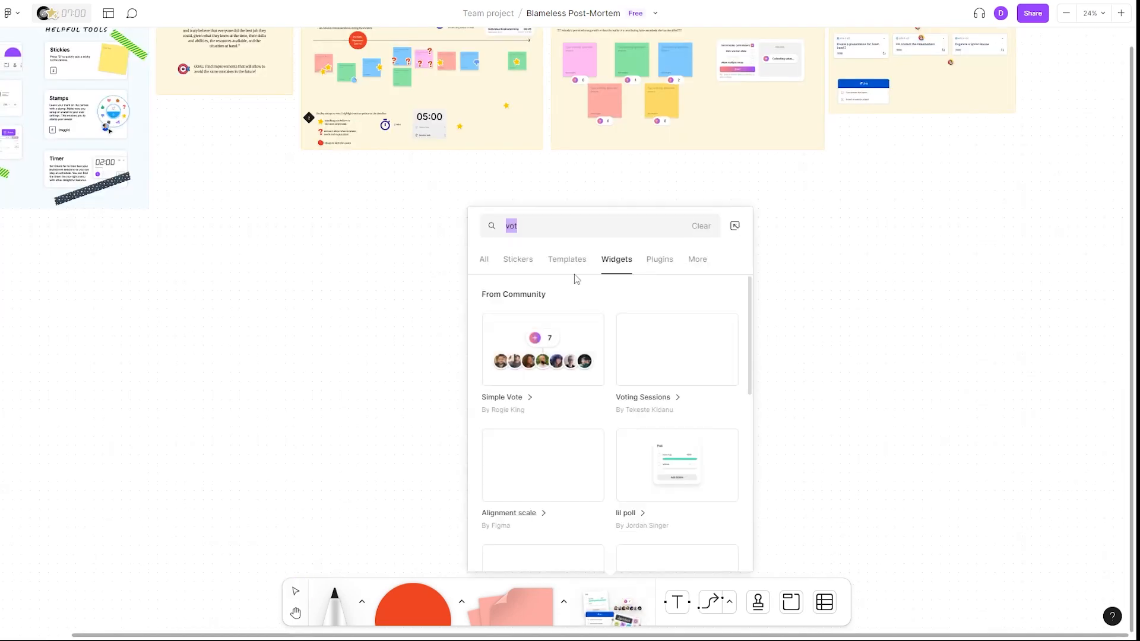
click(699, 226)
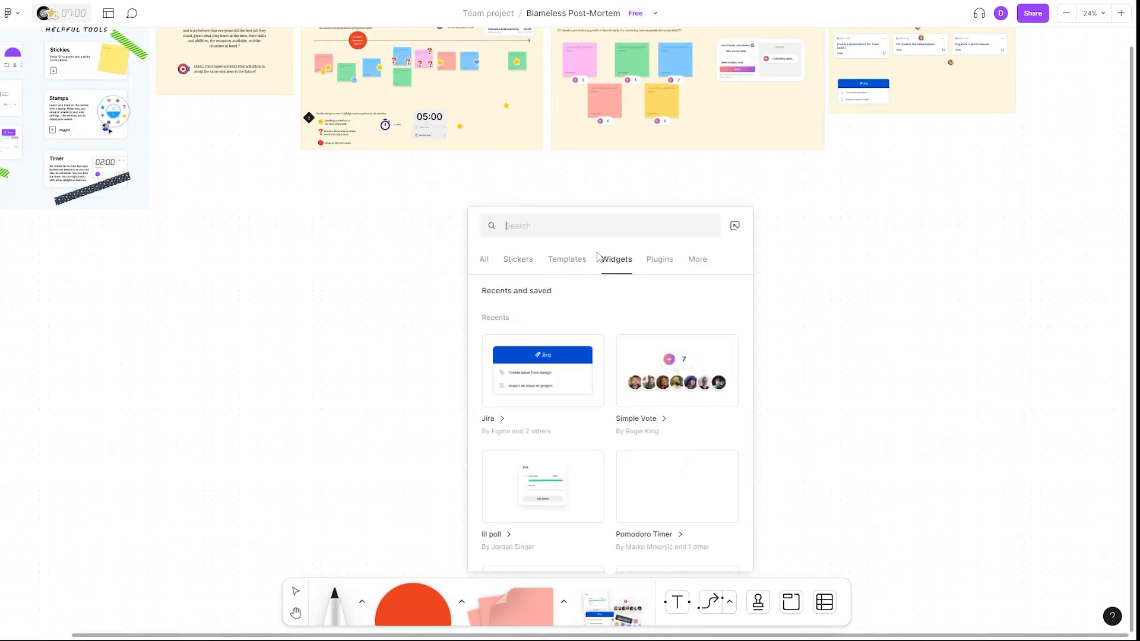
click(579, 263)
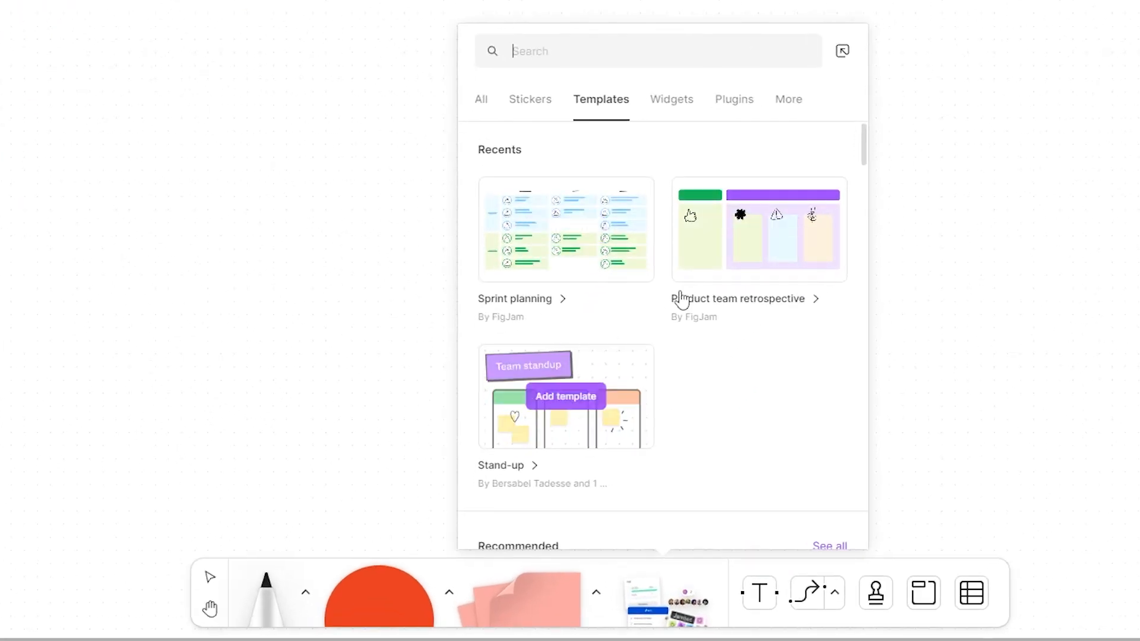
Browse the recommended, meeting and diagram templates and add the User journey map template beside the Solutions section
scroll(786, 356, down, 3)
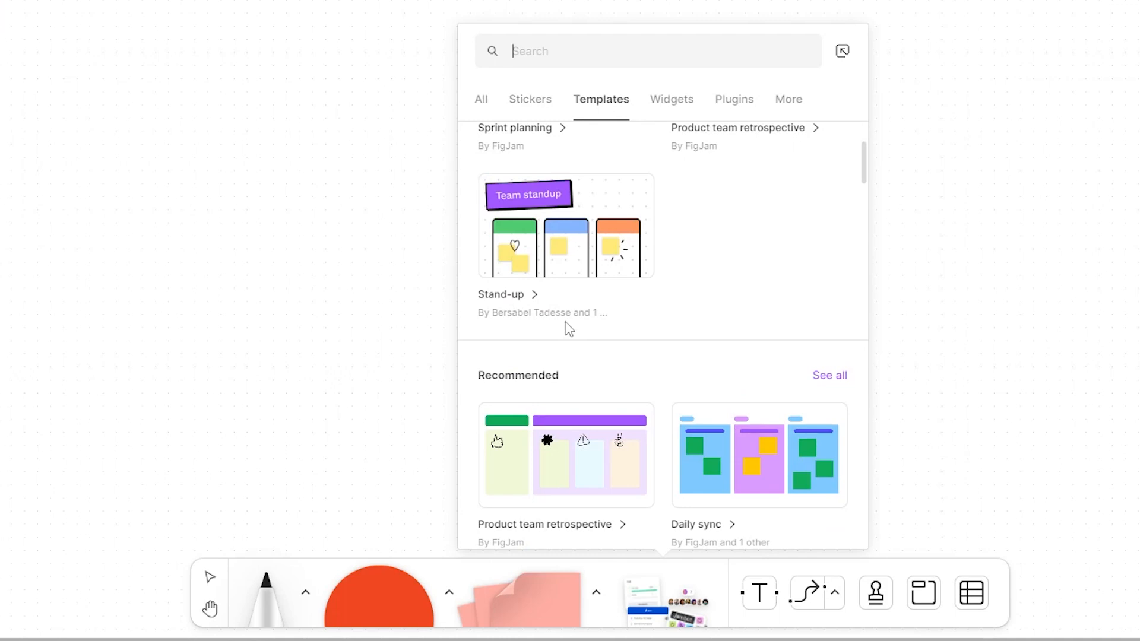
scroll(741, 287, down, 4)
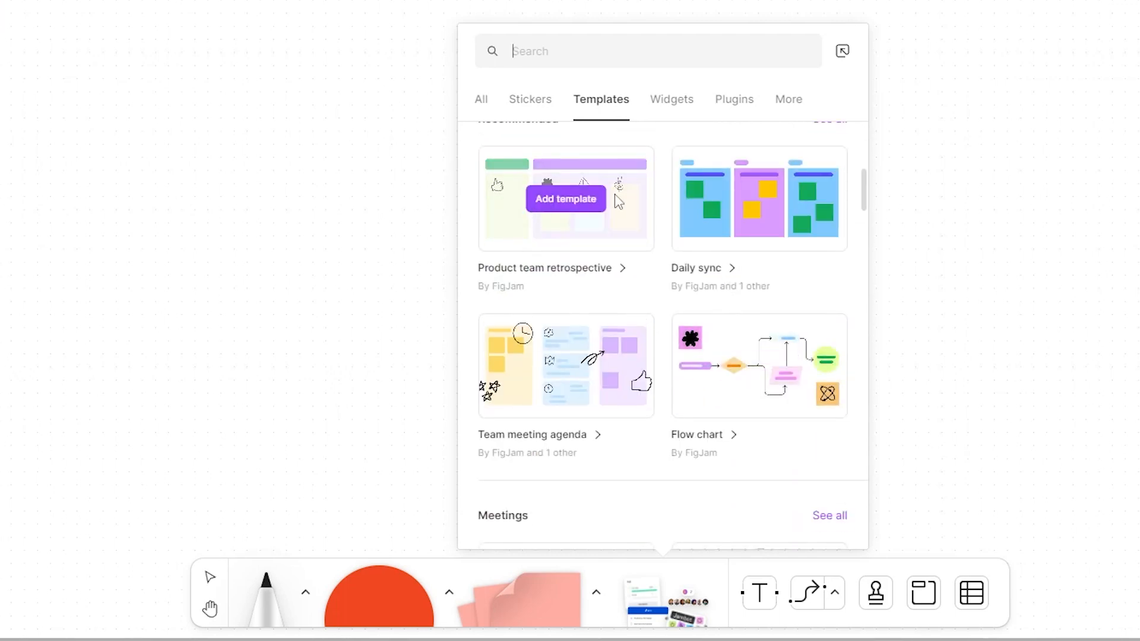
scroll(609, 266, down, 2)
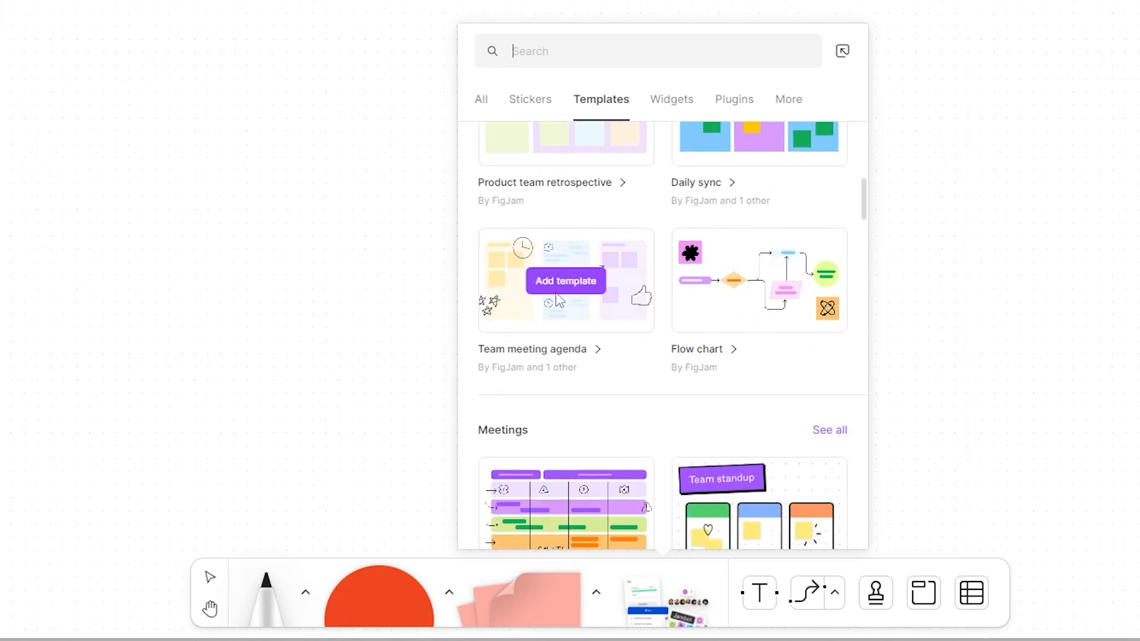
scroll(558, 300, down, 3)
scroll(570, 396, down, 3)
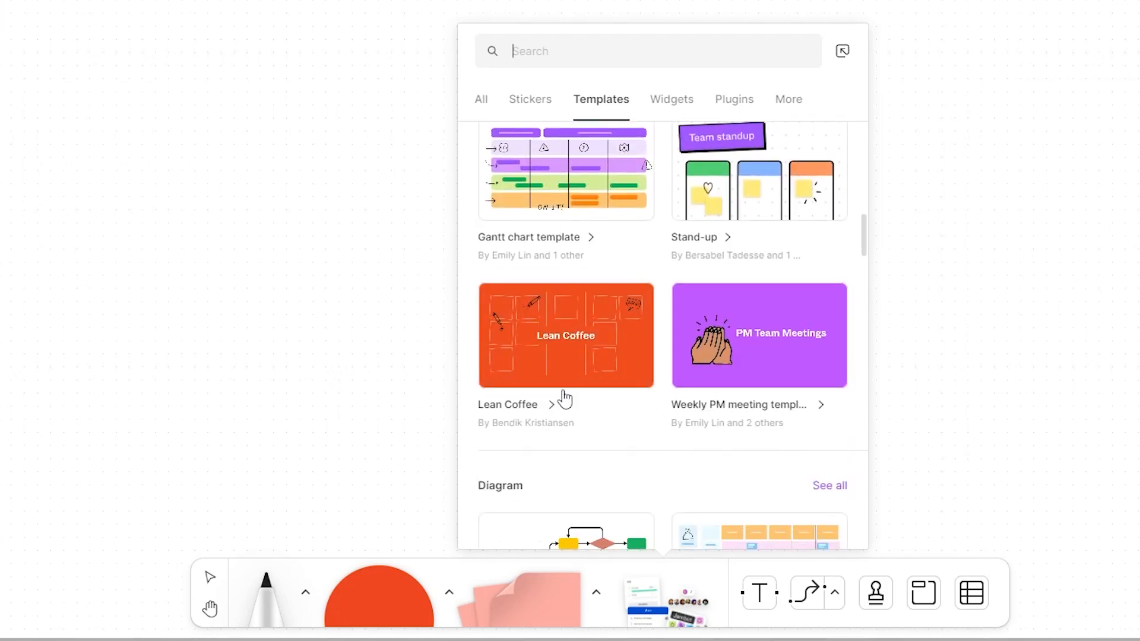
scroll(567, 399, down, 4)
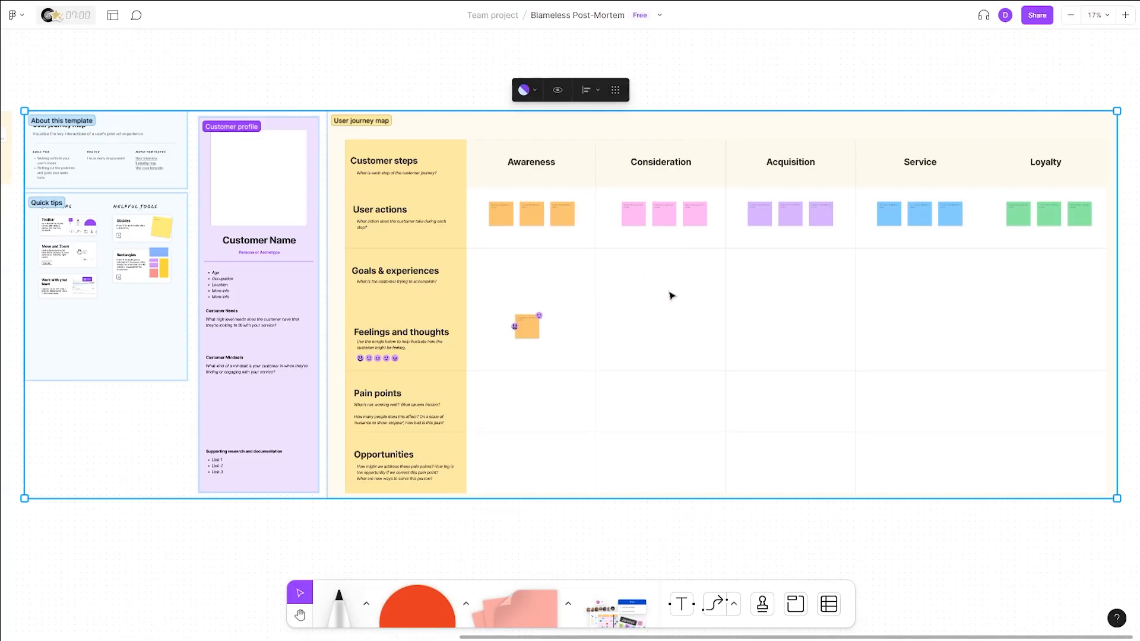
Examine the added User journey map template, including its quick tips, customer profile and journey stages
scroll(671, 297, down, 2)
scroll(443, 290, up, 1)
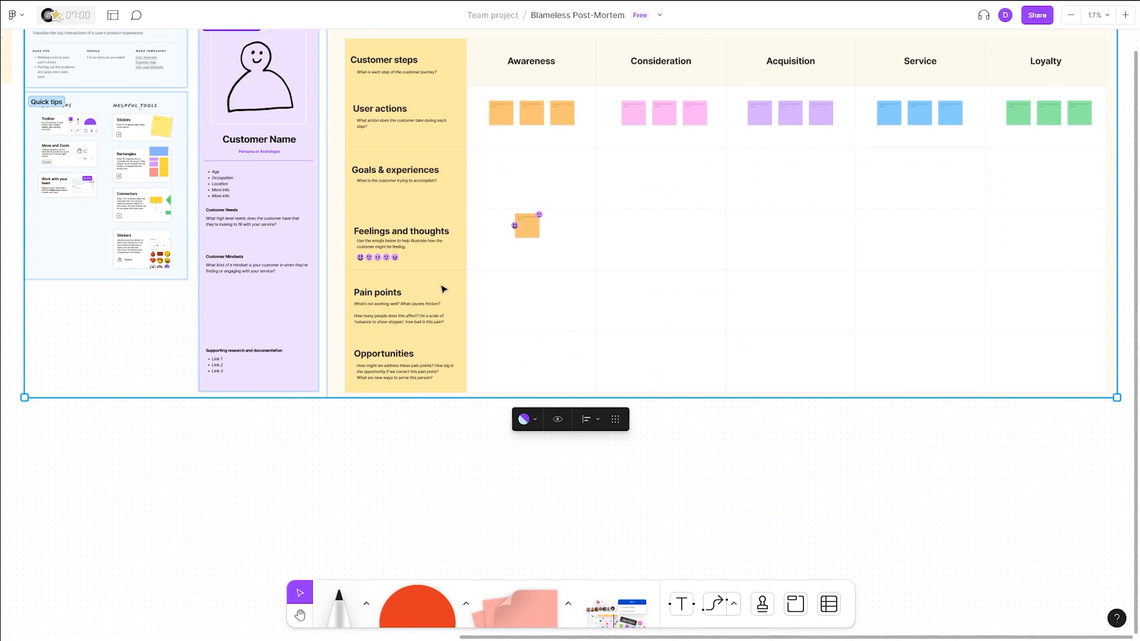
scroll(323, 284, down, 3)
scroll(237, 223, left, 8)
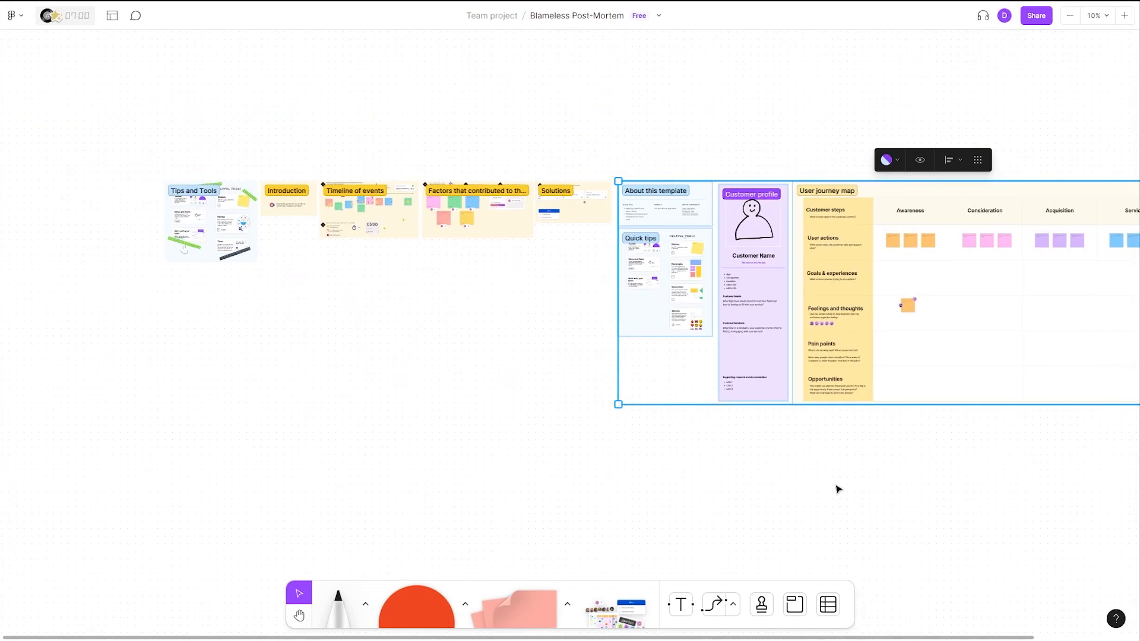
click(902, 474)
scroll(653, 433, right, 7)
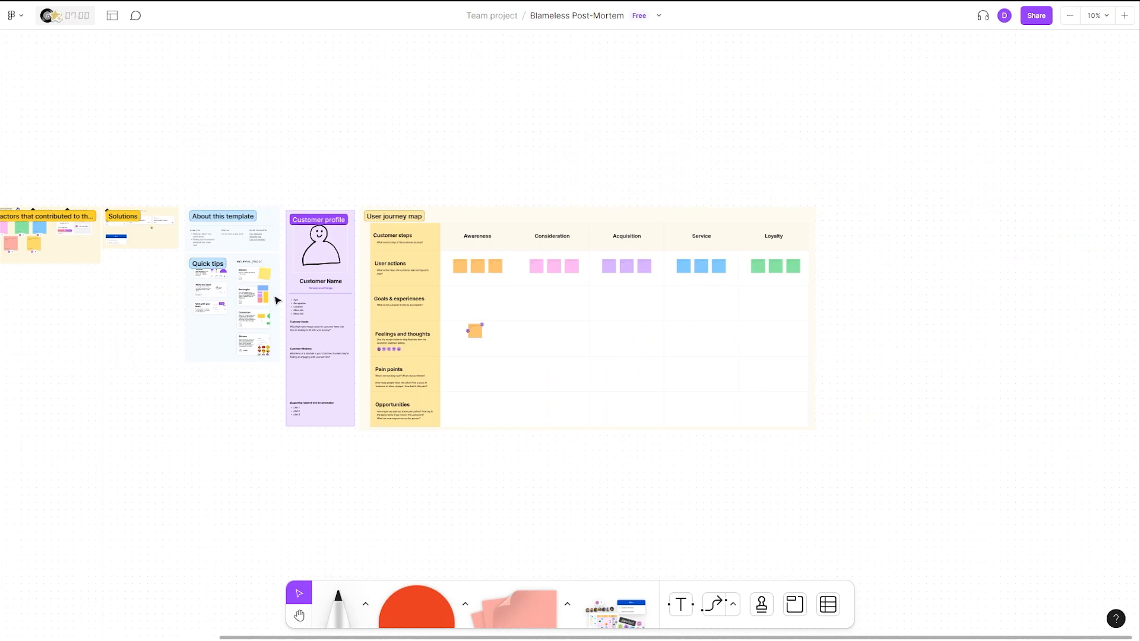
scroll(277, 300, up, 5)
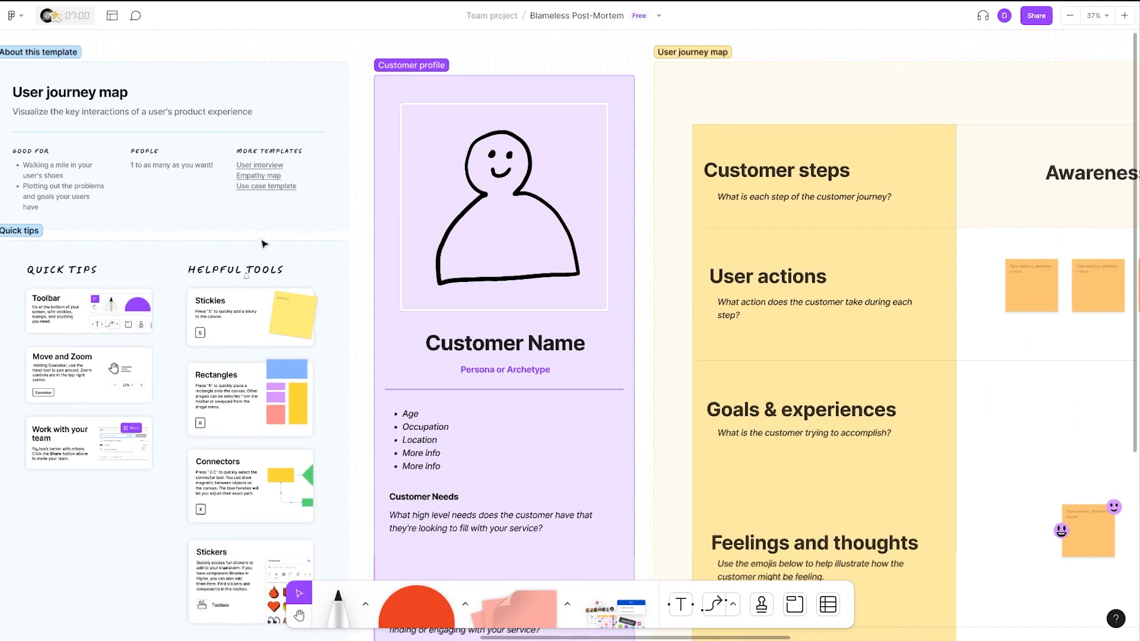
drag(264, 244, 443, 242)
scroll(423, 229, up, 2)
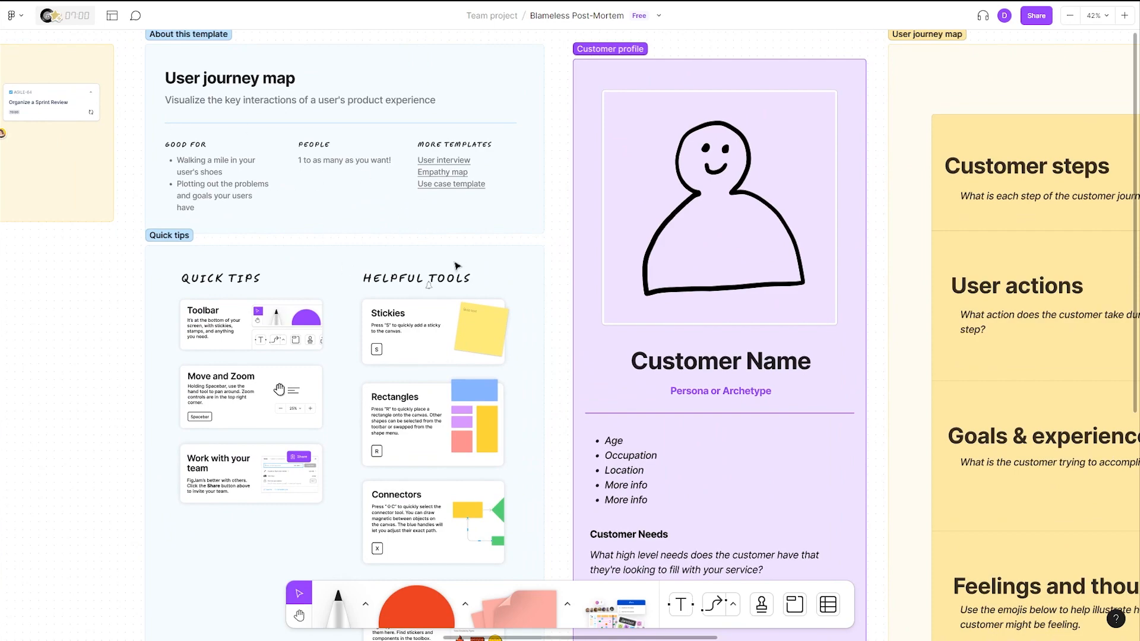
drag(666, 323, 351, 181)
scroll(633, 208, down, 1)
drag(748, 244, 497, 171)
scroll(496, 172, down, 3)
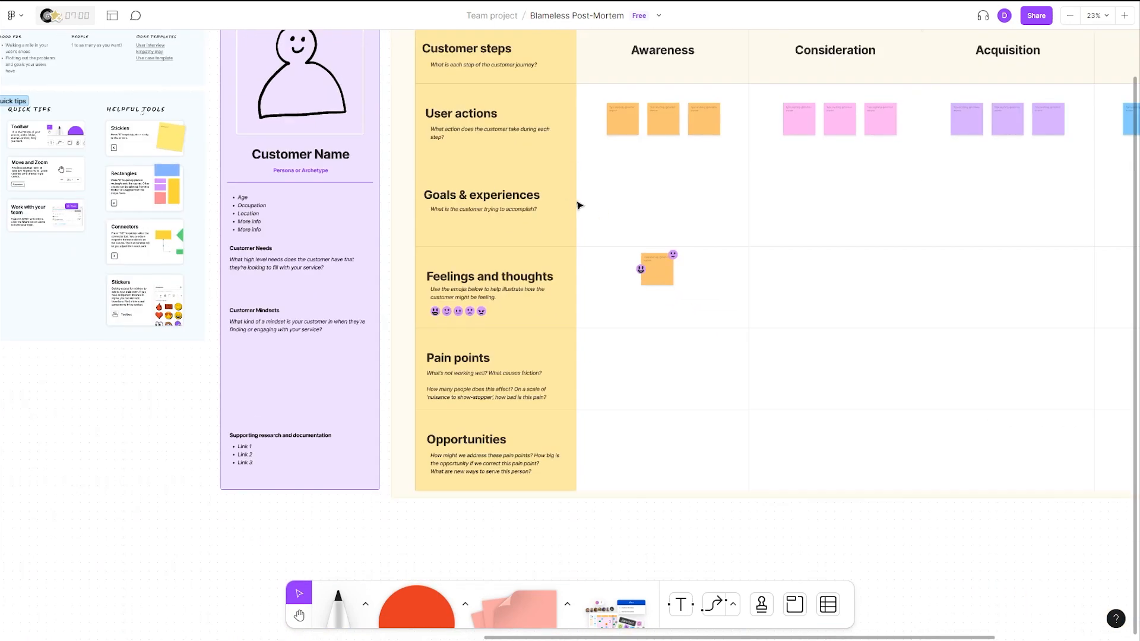
scroll(579, 205, right, 5)
scroll(578, 206, up, 1)
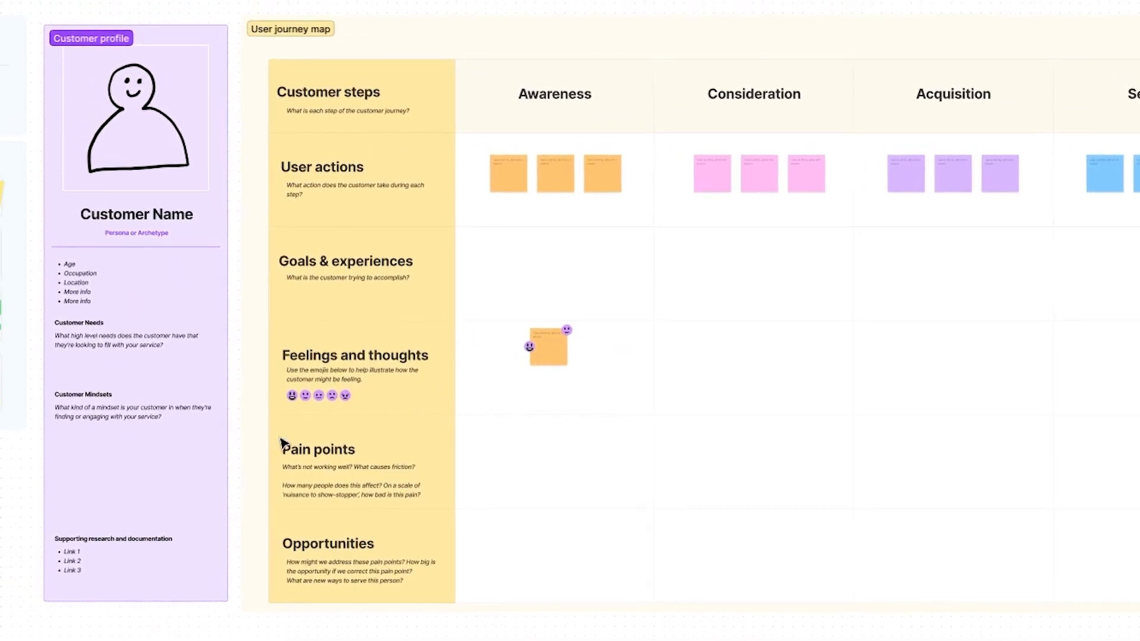
Return to the Timeline of events section and view its activity timer and stamped notes
drag(280, 438, 799, 422)
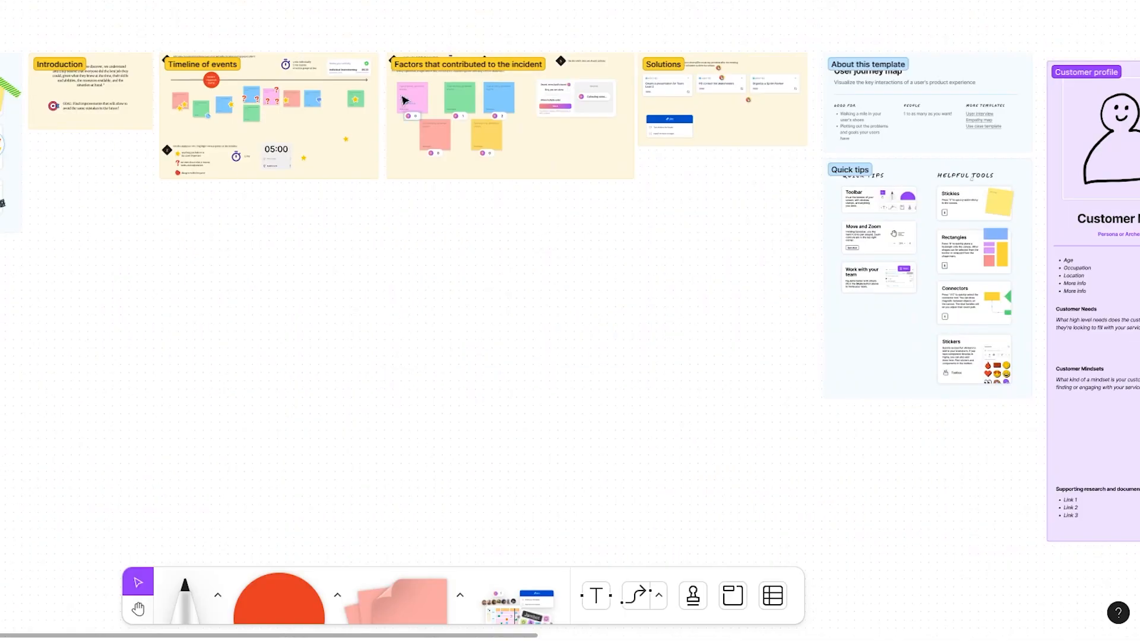
drag(626, 236, 588, 237)
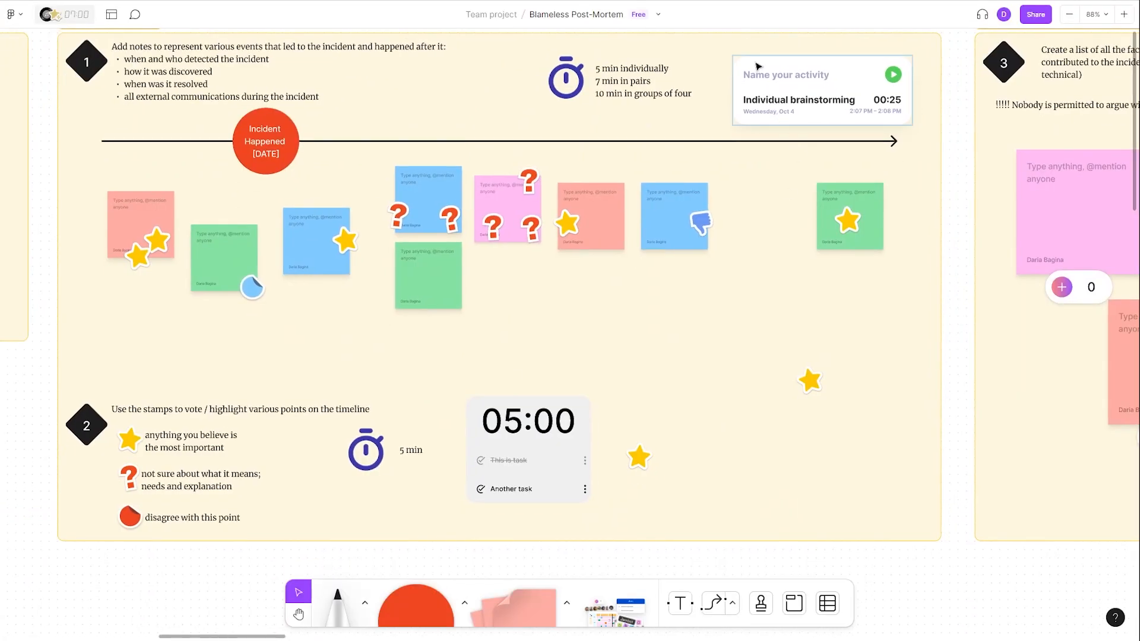
Nudge the individual brainstorming timer slightly up and the 05:00 task timer slightly down in the Timeline of events section
mouse_move(758, 67)
mouse_down()
mouse_move(754, 84)
mouse_move(757, 63)
mouse_up()
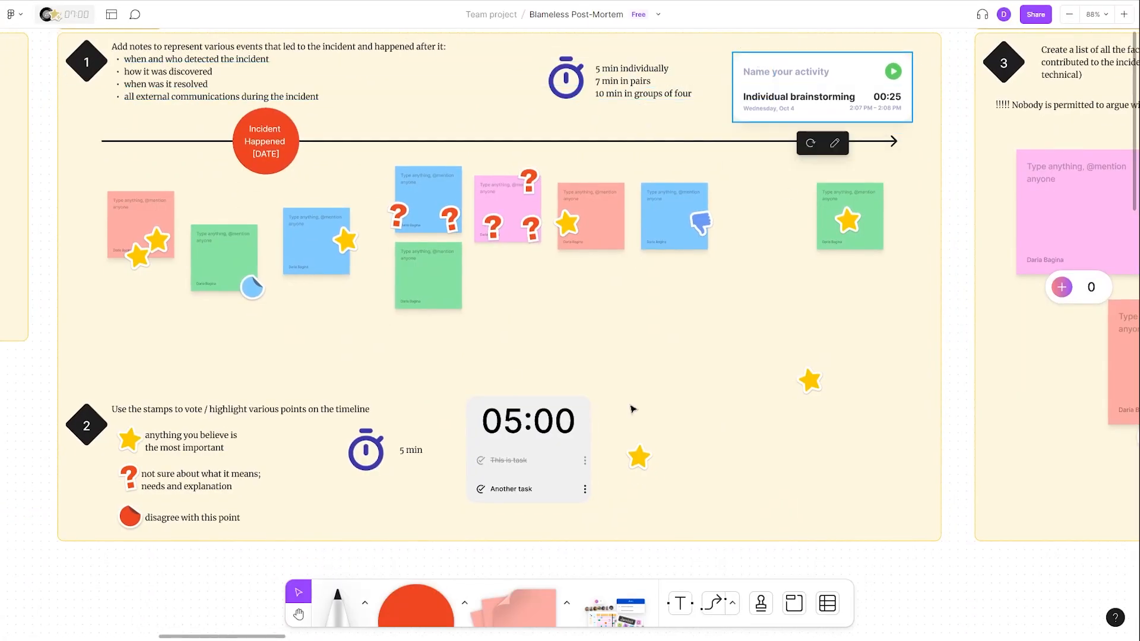
drag(482, 405, 486, 421)
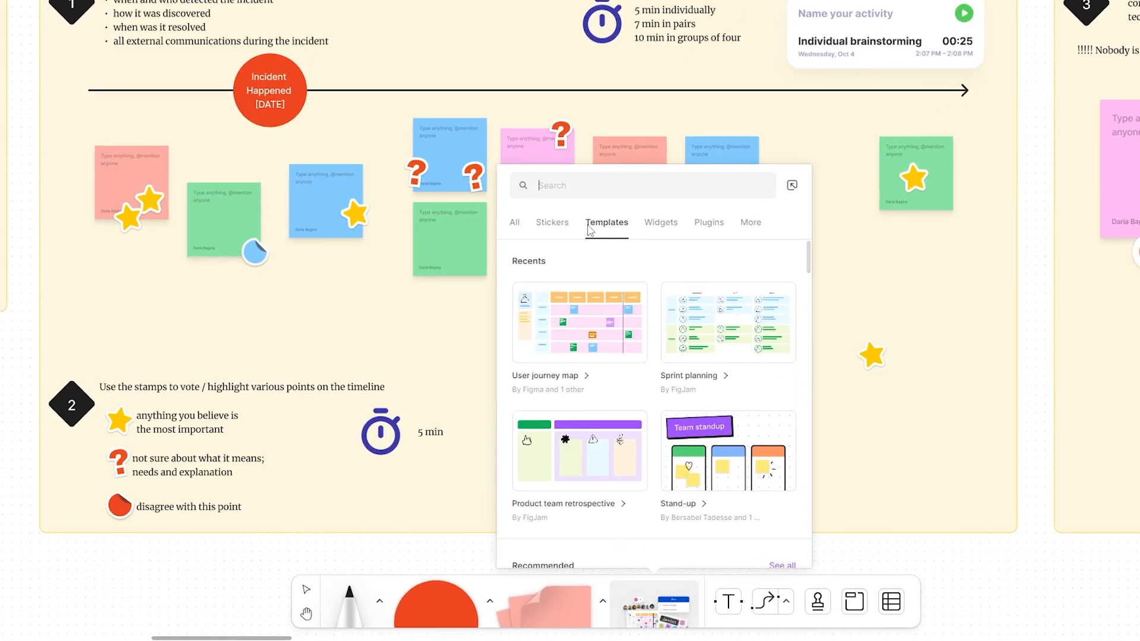
Browse the widget library, examining the recent widgets and the Planning, Data and Fun categories
click(660, 222)
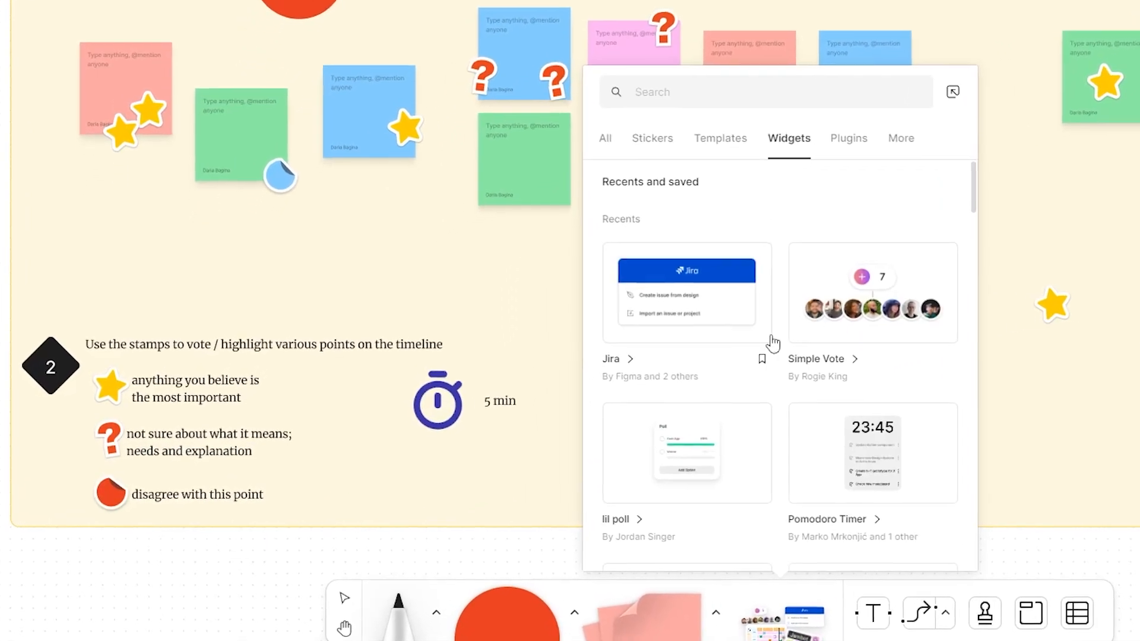
scroll(773, 343, down, 10)
scroll(761, 384, up, 5)
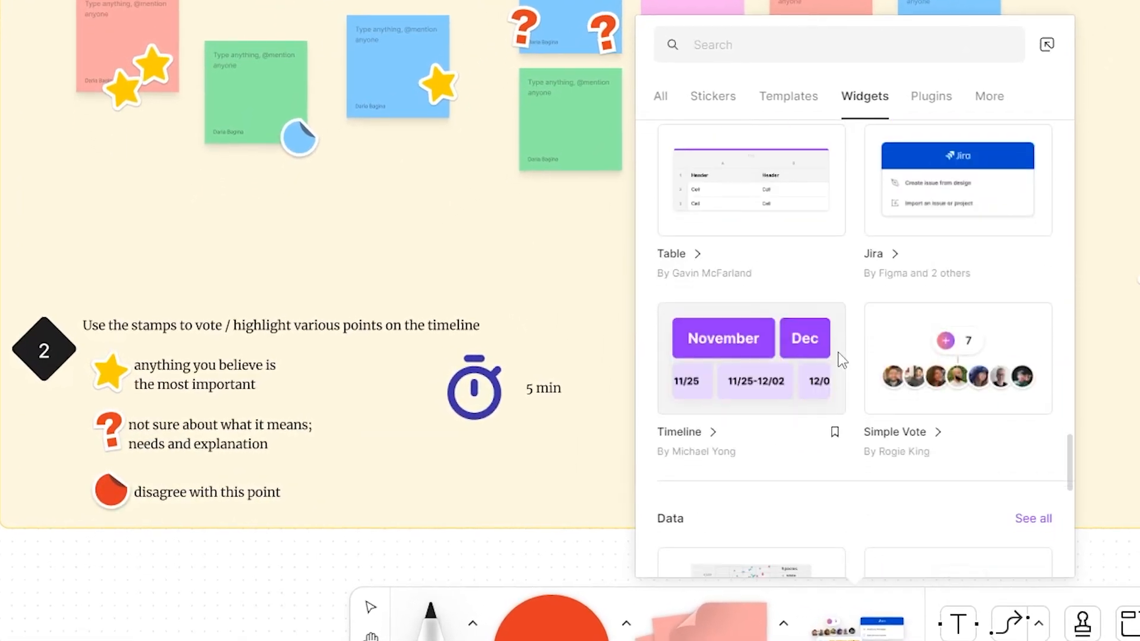
scroll(842, 386, down, 5)
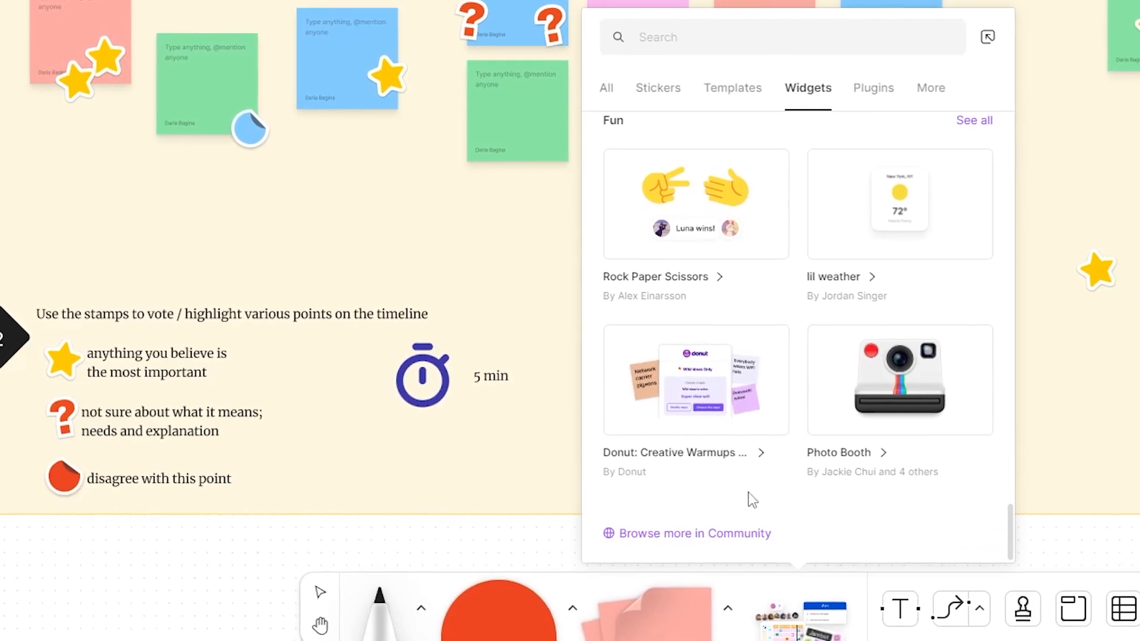
scroll(843, 474, up, 4)
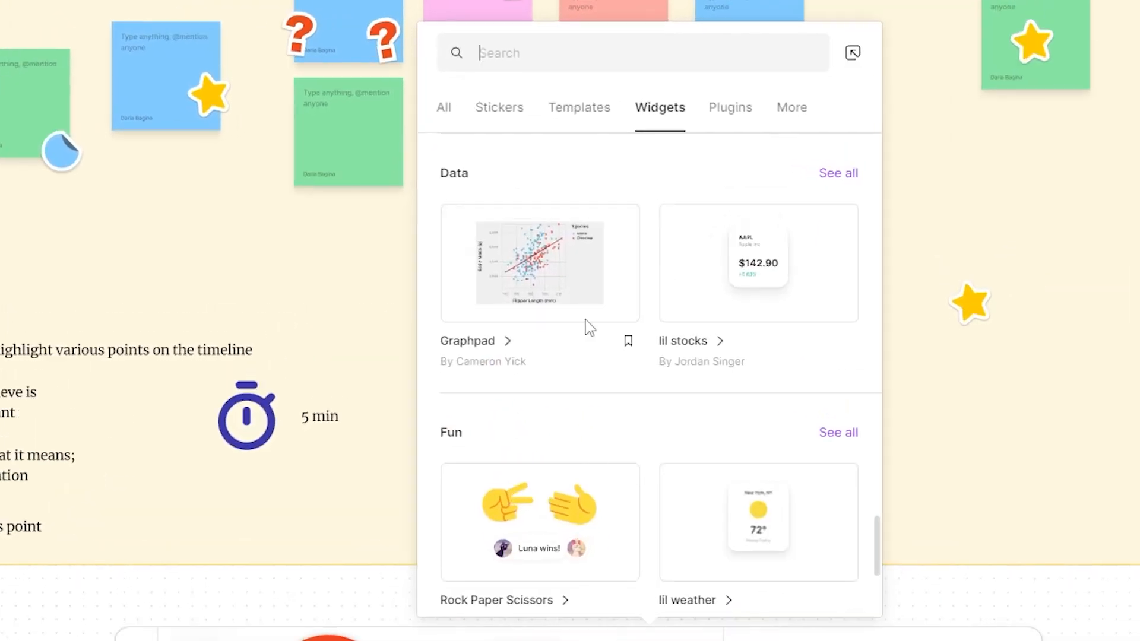
scroll(588, 328, down, 5)
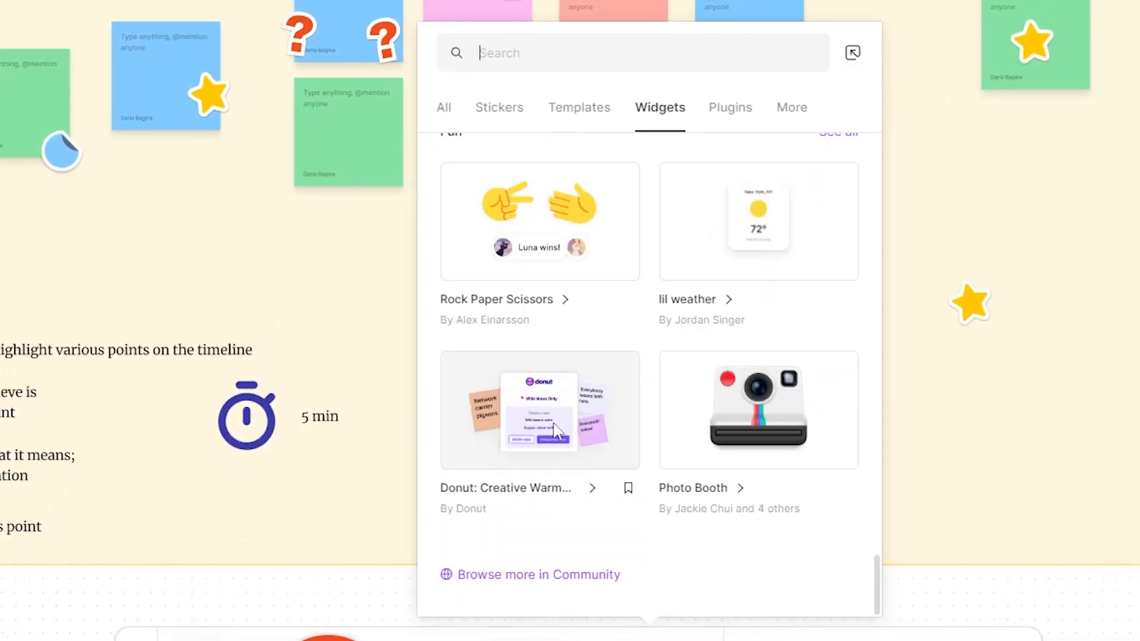
scroll(568, 540, up, 2)
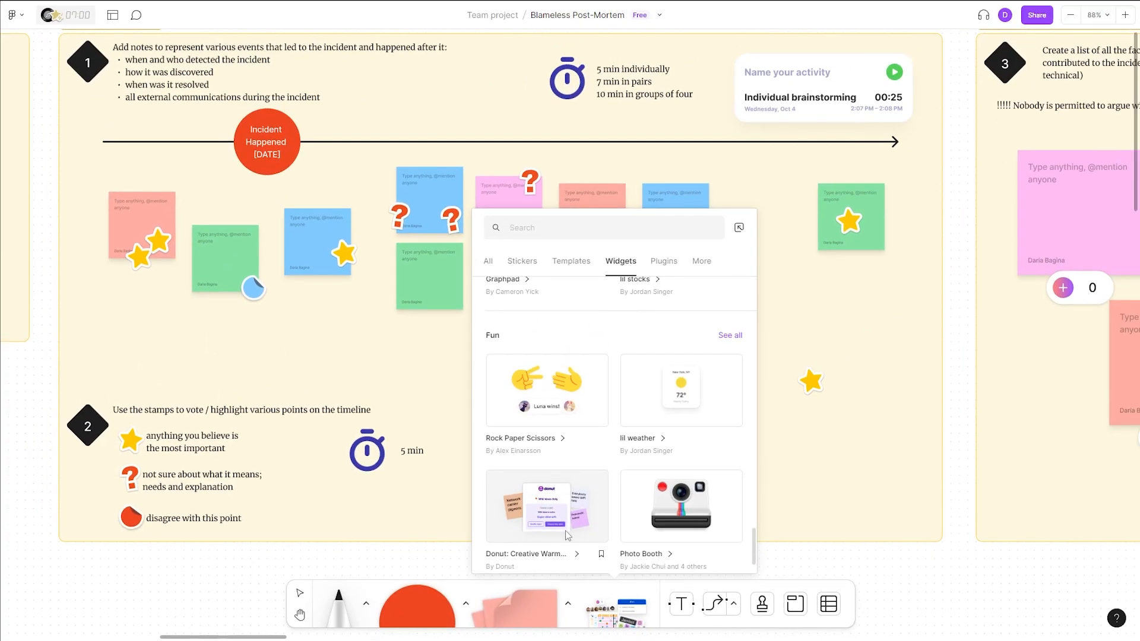
scroll(565, 531, up, 6)
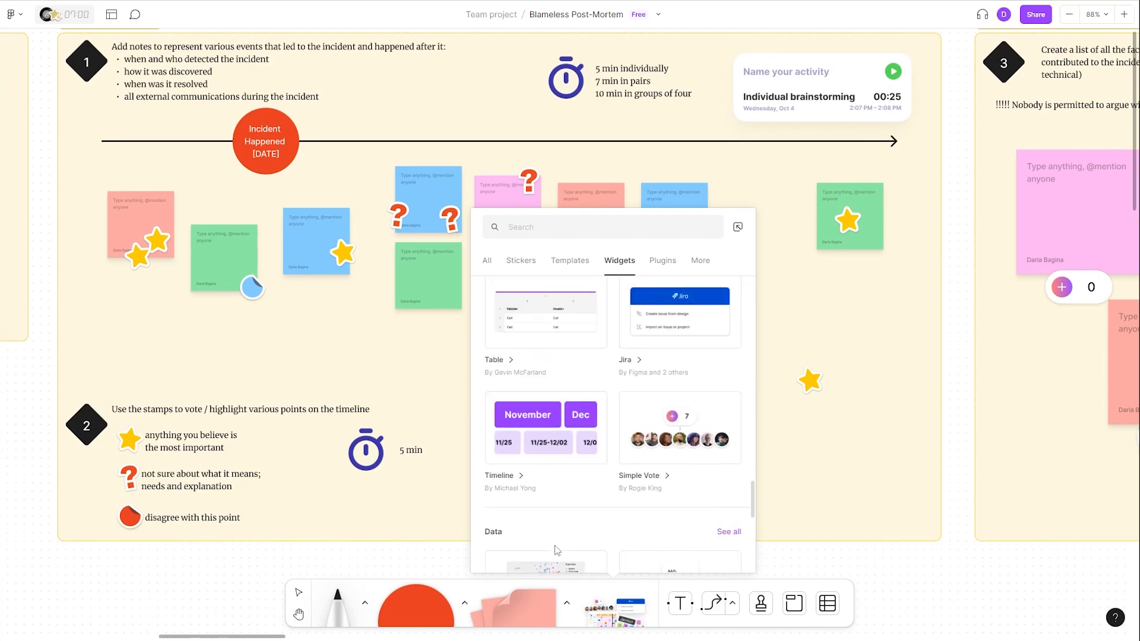
scroll(565, 447, up, 10)
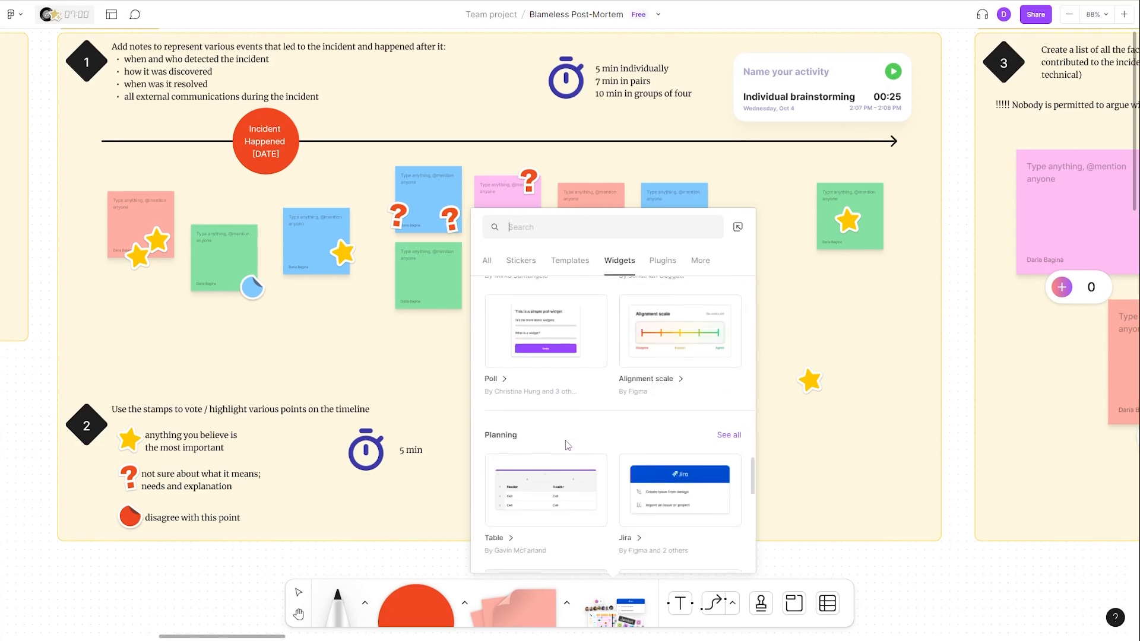
scroll(569, 446, up, 10)
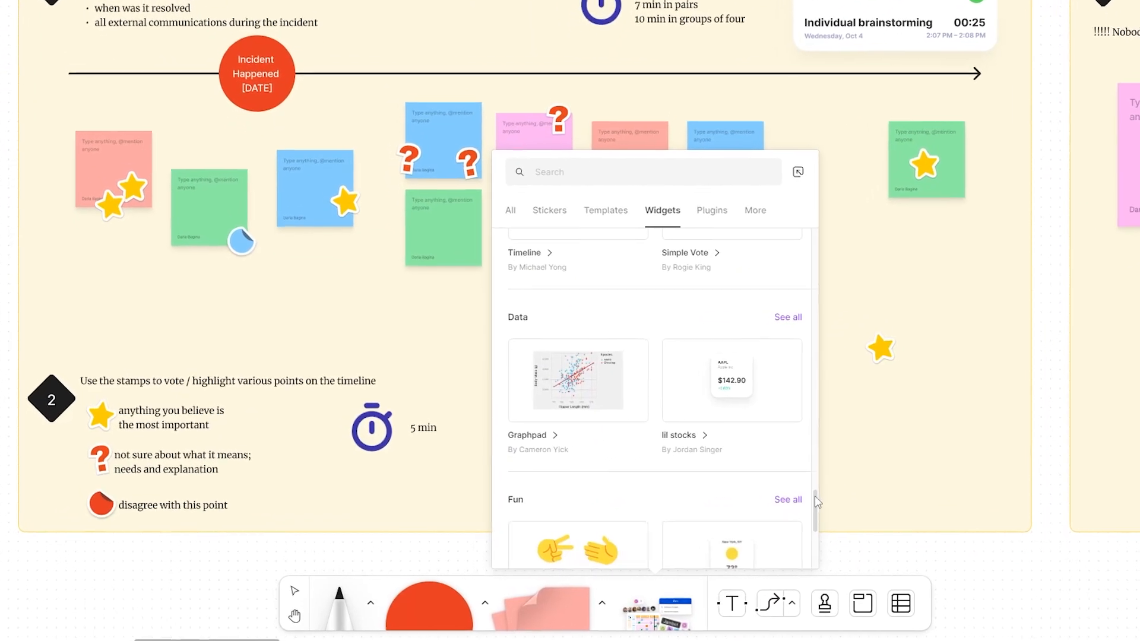
Add the Calendar widget from the Planning category and place it directly below the Timeline of events section
scroll(777, 428, up, 8)
click(817, 384)
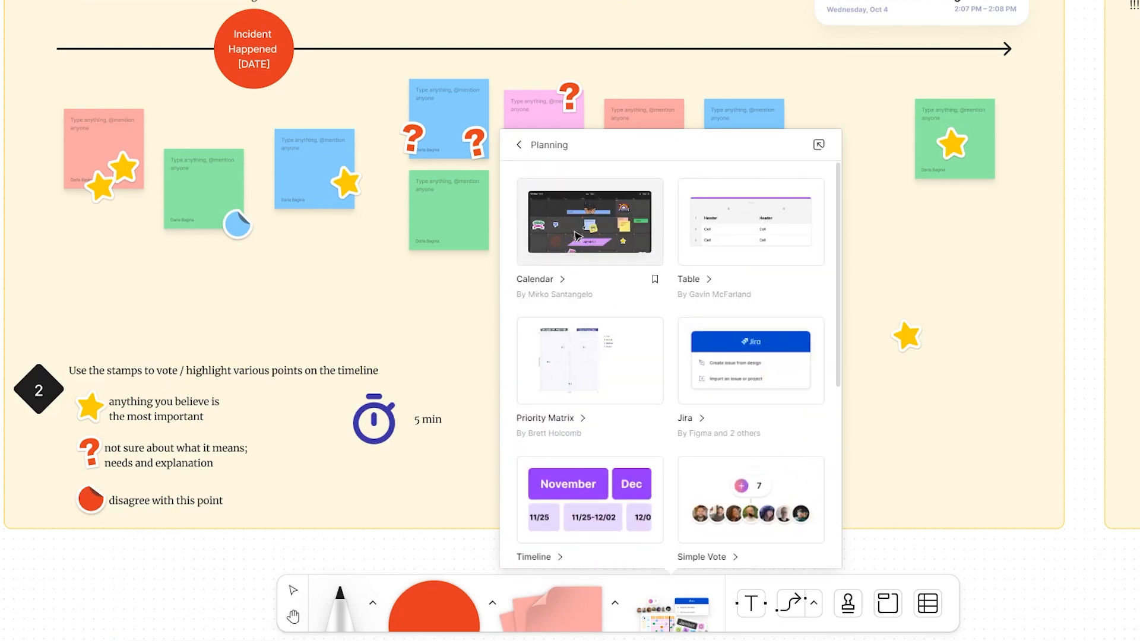
click(575, 231)
scroll(754, 389, down, 3)
scroll(780, 385, down, 5)
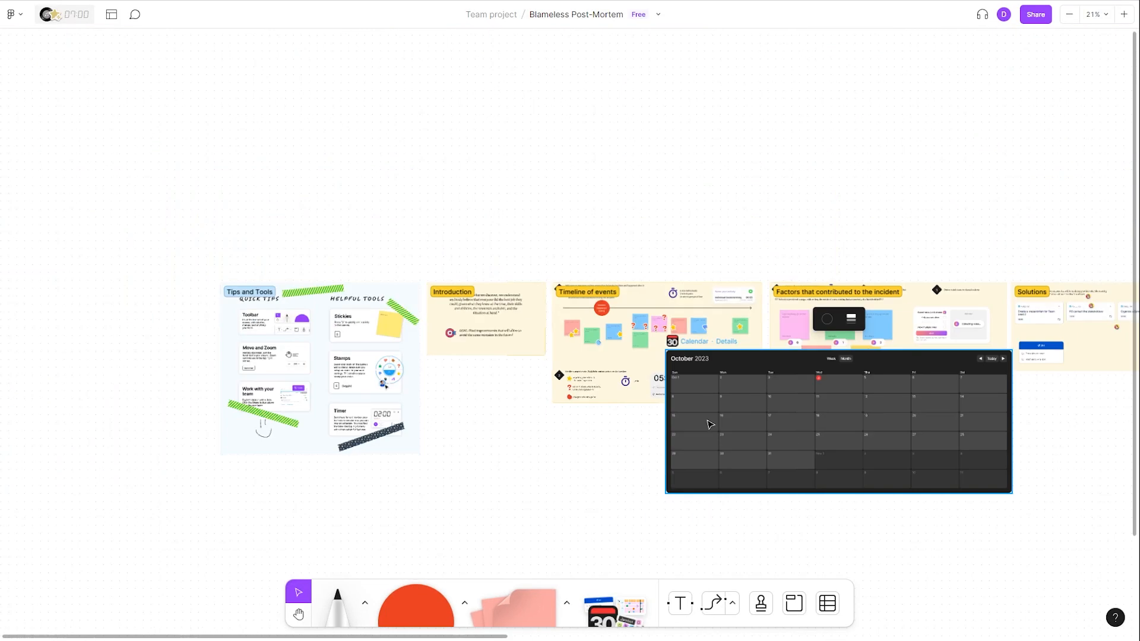
drag(805, 374, 657, 435)
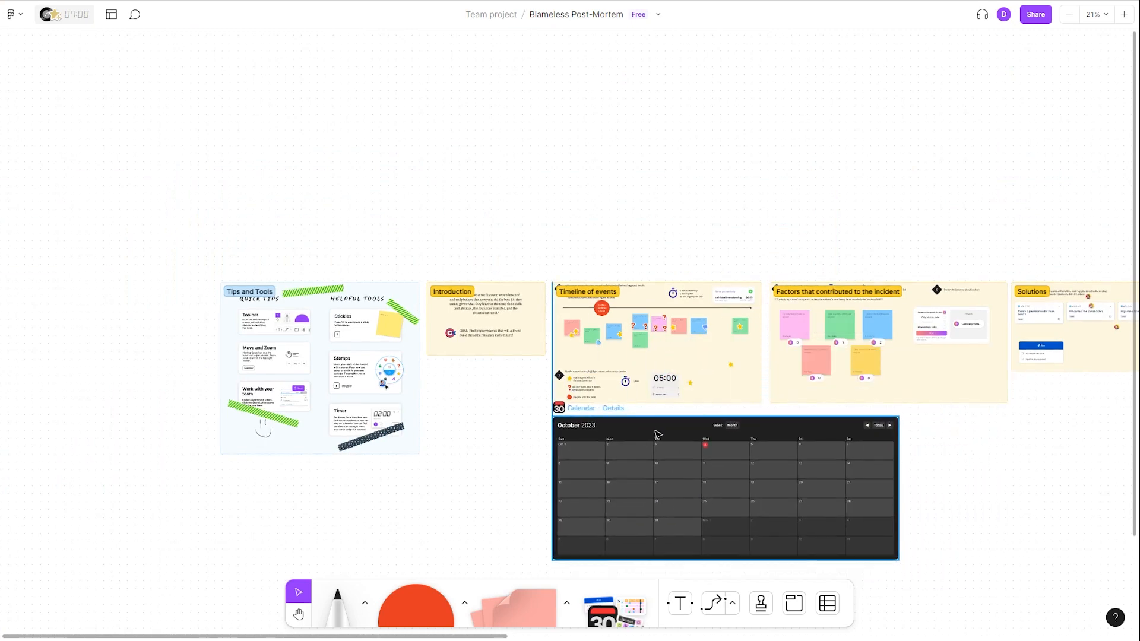
Stamp hearts on October 10 and October 4 in the calendar and place a pink sticky note on October 24
scroll(657, 435, up, 5)
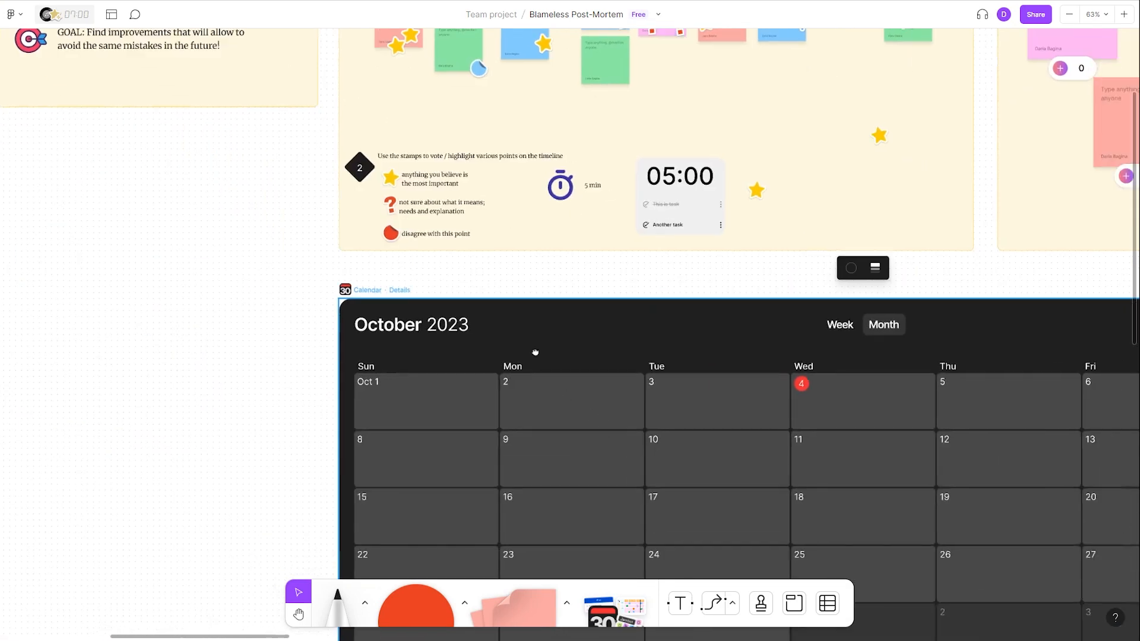
scroll(641, 369, down, 2)
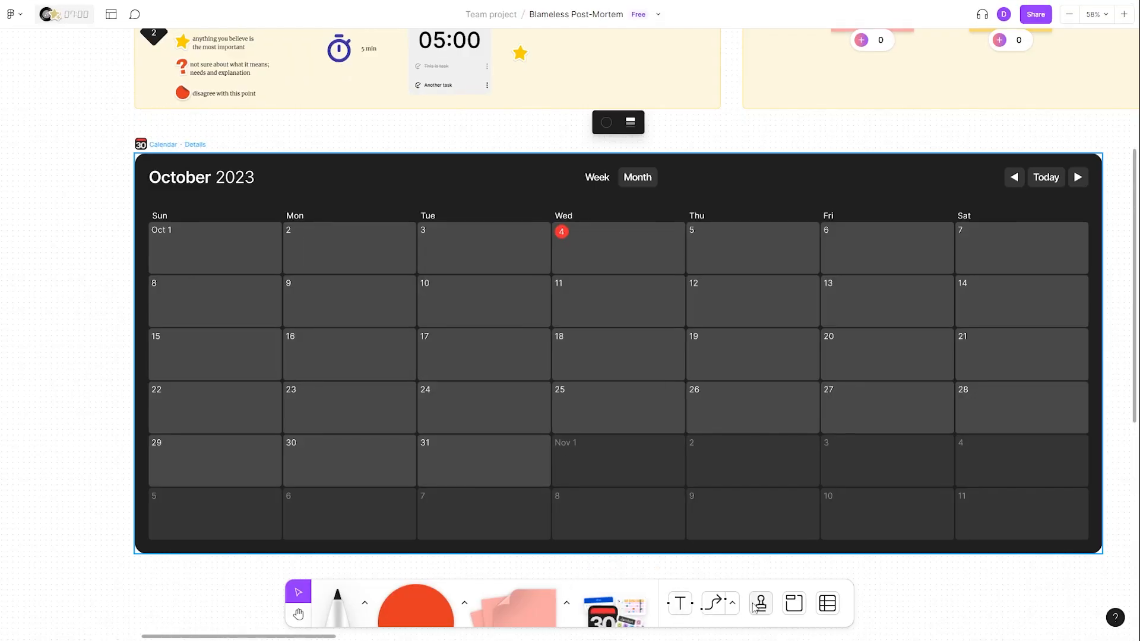
click(757, 604)
click(725, 467)
click(486, 302)
click(613, 250)
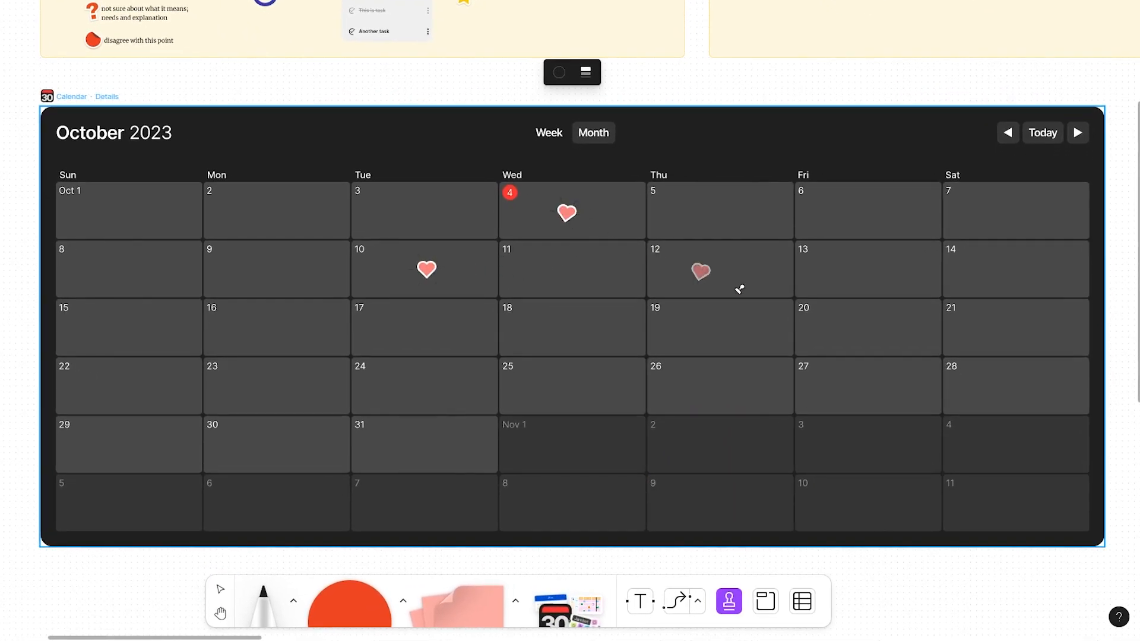
drag(477, 631, 420, 432)
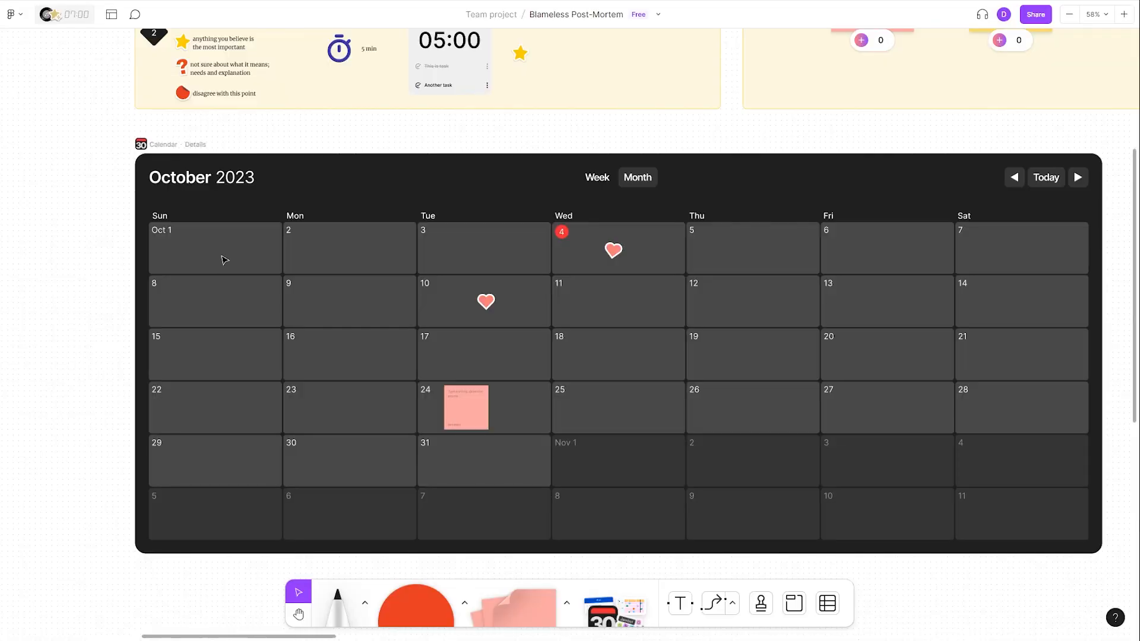
Open the board's sharing settings and examine the option to start an open session
scroll(512, 281, down, 5)
drag(273, 266, 465, 366)
scroll(299, 265, up, 5)
drag(742, 363, 793, 362)
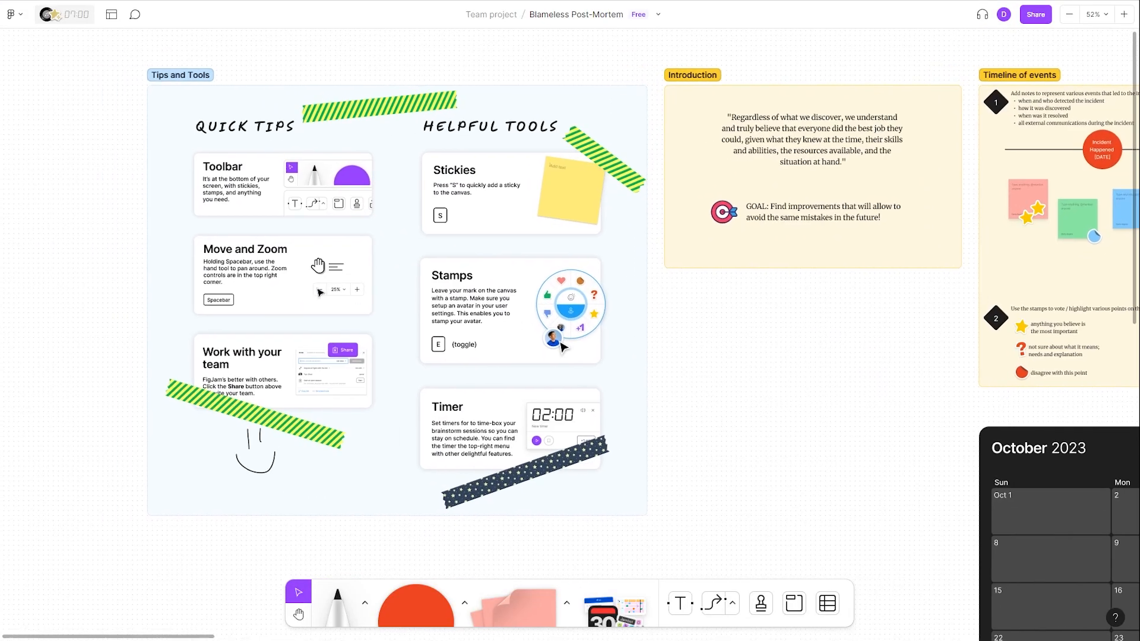
click(1033, 15)
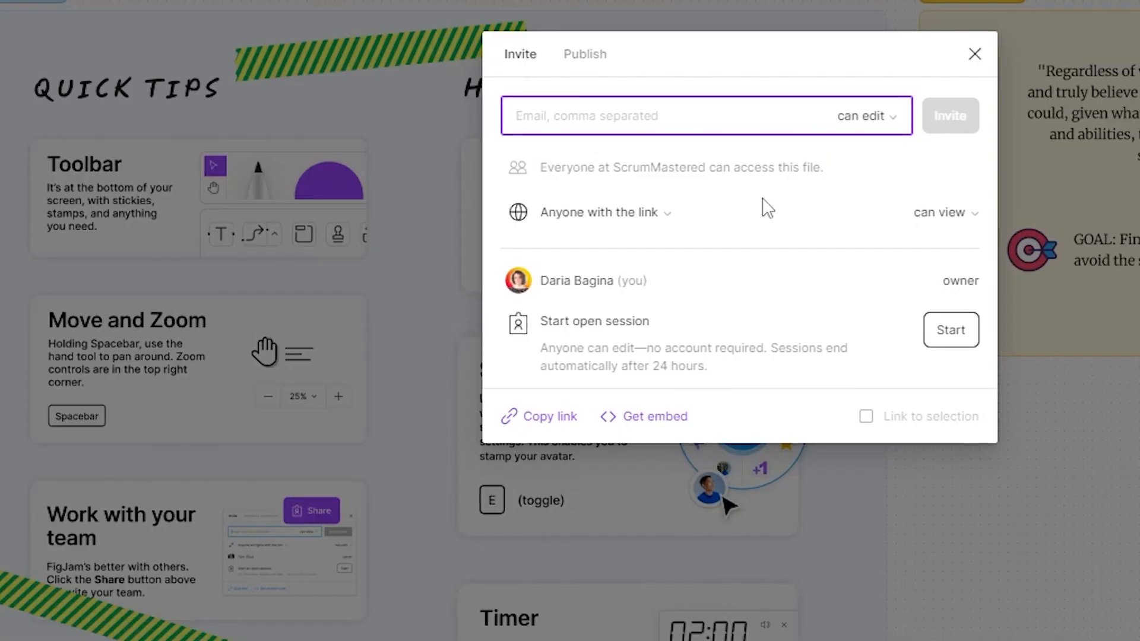
drag(541, 321, 659, 325)
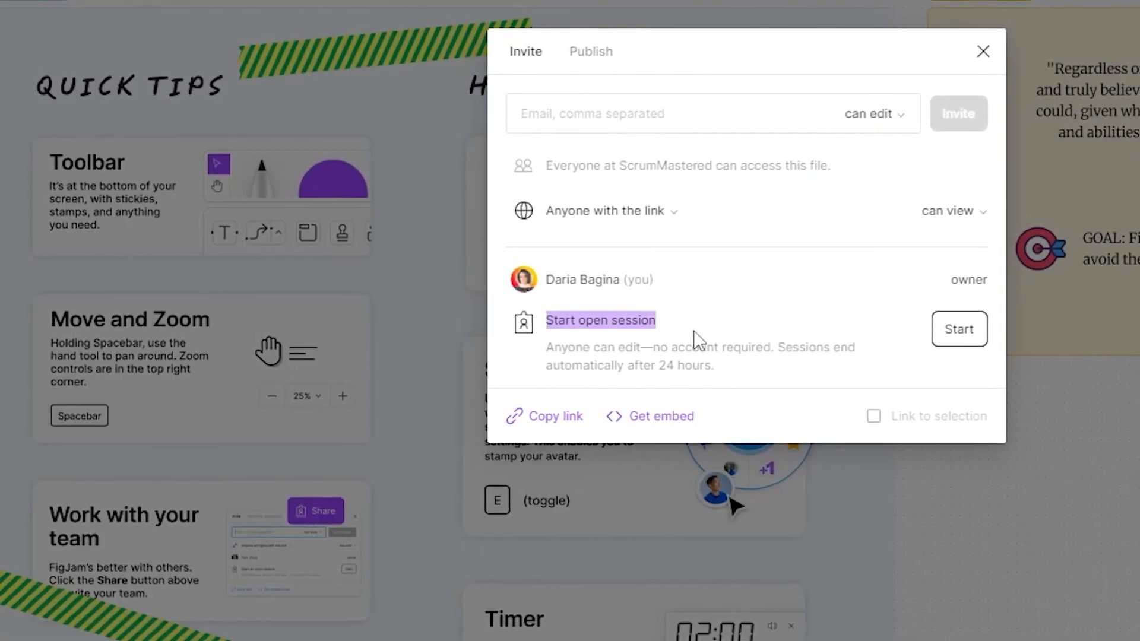
click(615, 321)
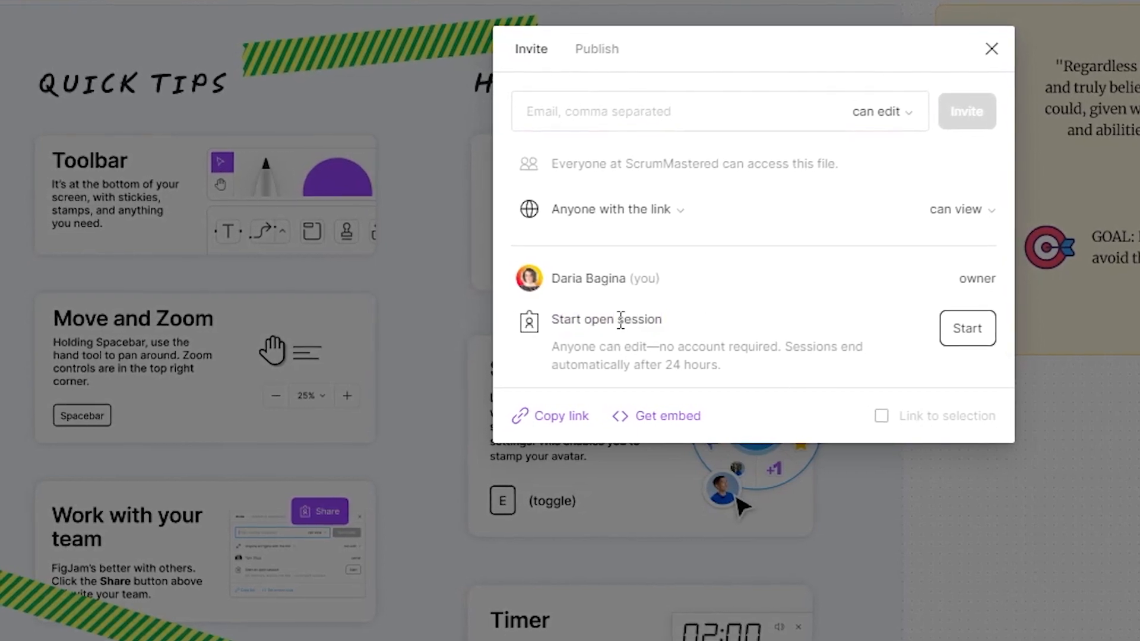